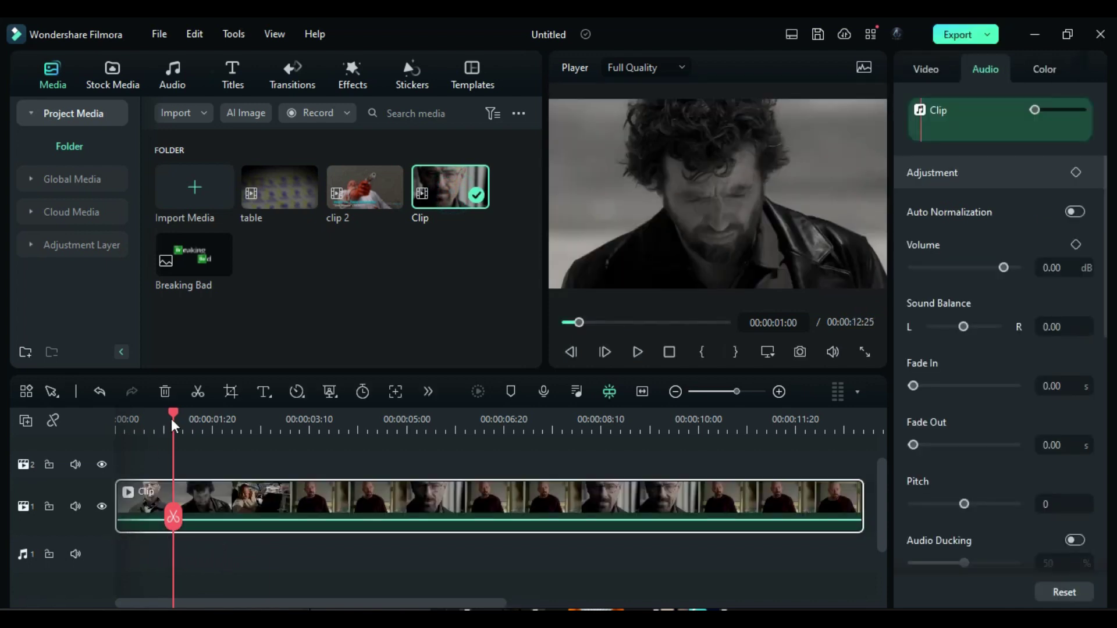
Split the clip on the timeline at each shot change between 00:00:01:00 and about 00:00:02:08.
{"action": "left_click_drag", "start_coordinate": [171, 417], "coordinate": [227, 414]}
{"action": "left_click", "coordinate": [170, 517]}
{"action": "left_click", "coordinate": [188, 517]}
{"action": "left_click", "coordinate": [205, 519]}
{"action": "left_click", "coordinate": [227, 518]}
{"action": "left_click_drag", "start_coordinate": [227, 414], "coordinate": [250, 414]}
{"action": "left_click", "coordinate": [249, 516]}
Split the rest of the clip at its shot changes, including 00:00:02:13, 00:00:02:26, 00:00:05:13, 00:00:07:13 and 00:00:09:04.
{"action": "left_click", "coordinate": [258, 414]}
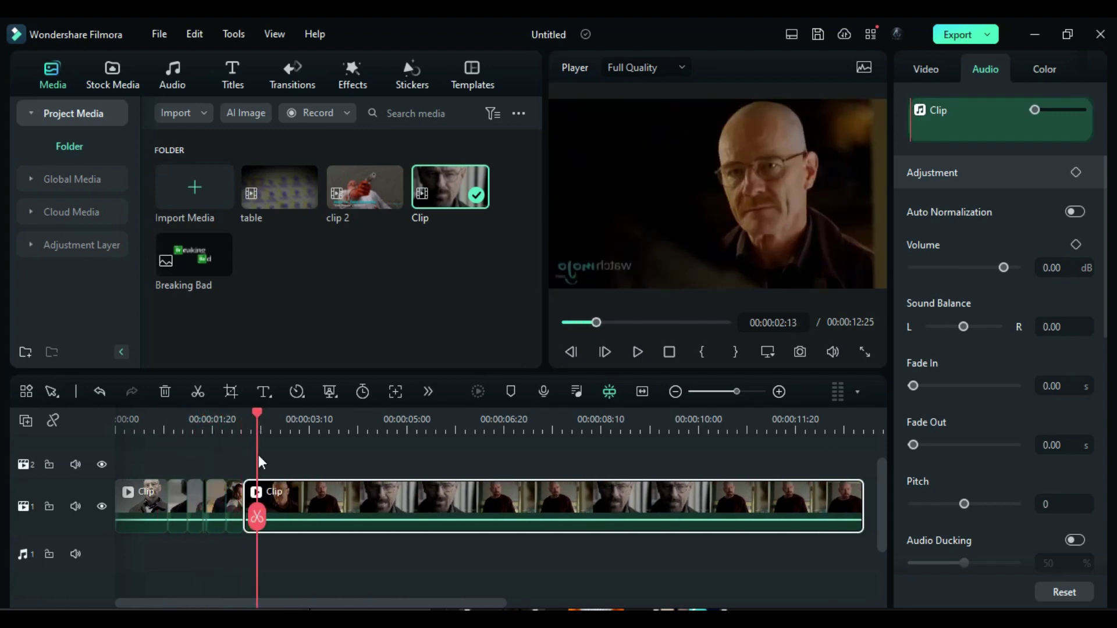
{"action": "left_click", "coordinate": [258, 516]}
{"action": "left_click", "coordinate": [282, 414]}
{"action": "left_click", "coordinate": [282, 517]}
{"action": "left_click", "coordinate": [354, 414]}
{"action": "left_click", "coordinate": [354, 517]}
{"action": "left_click", "coordinate": [373, 415]}
{"action": "left_click_drag", "start_coordinate": [378, 416], "coordinate": [431, 422]}
{"action": "left_click", "coordinate": [431, 516]}
{"action": "left_click_drag", "start_coordinate": [442, 421], "coordinate": [549, 431]}
{"action": "left_click", "coordinate": [548, 516]}
{"action": "left_click_drag", "start_coordinate": [556, 425], "coordinate": [648, 436]}
{"action": "left_click", "coordinate": [648, 517]}
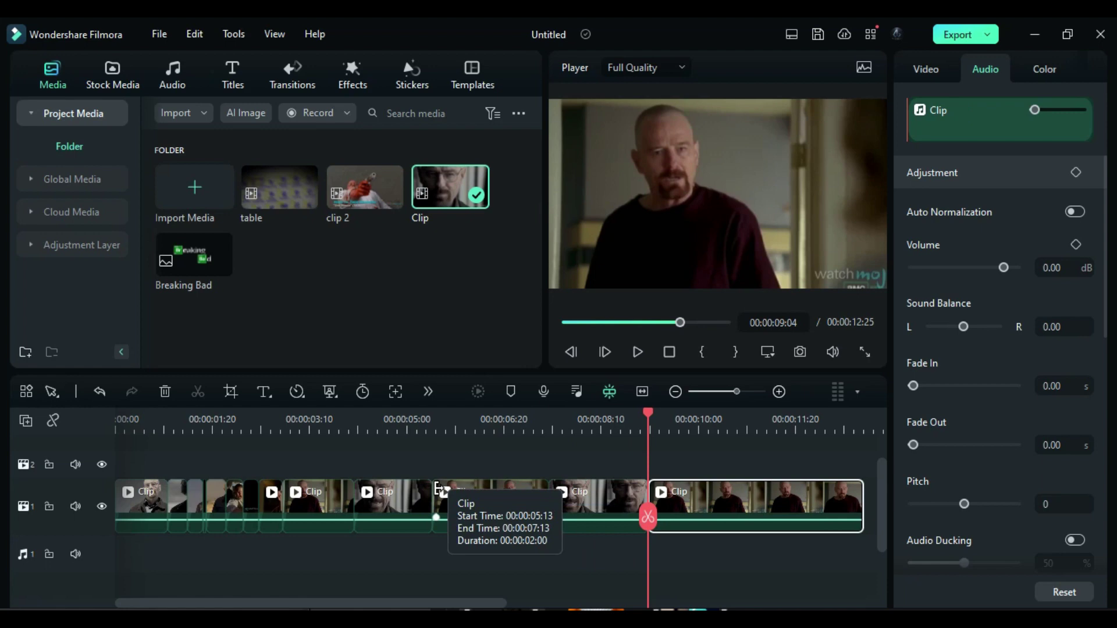
Shift the five pieces after 00:00:02:26 together so they start at 00:00:03:13, leaving a gap before them.
{"action": "left_click", "coordinate": [283, 419]}
{"action": "left_click_drag", "start_coordinate": [287, 444], "coordinate": [663, 527]}
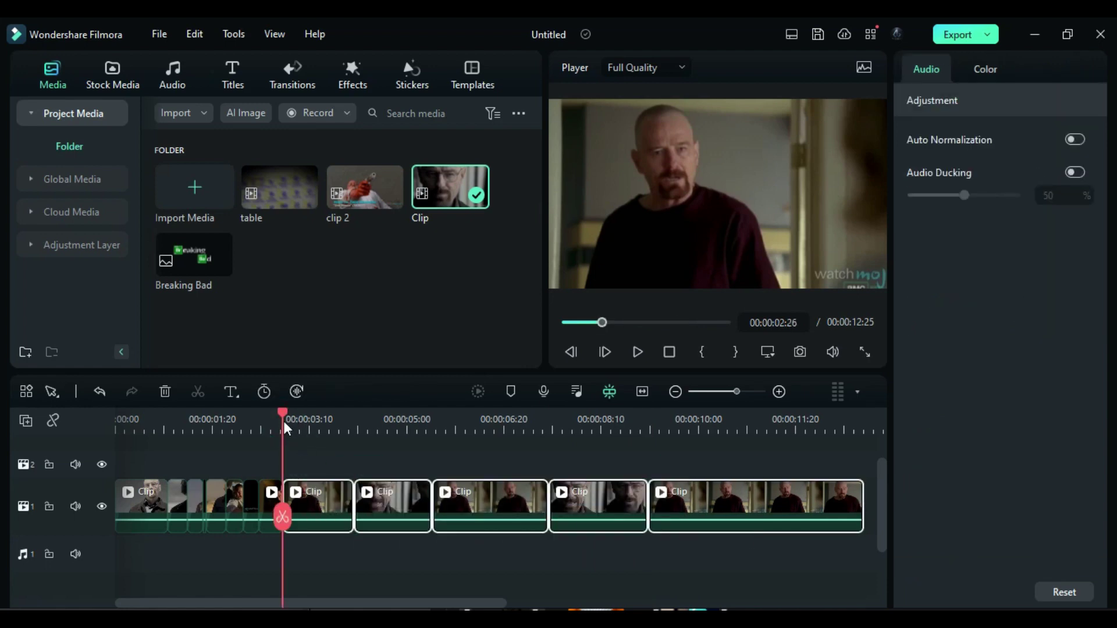
{"action": "left_click_drag", "start_coordinate": [283, 420], "coordinate": [316, 433]}
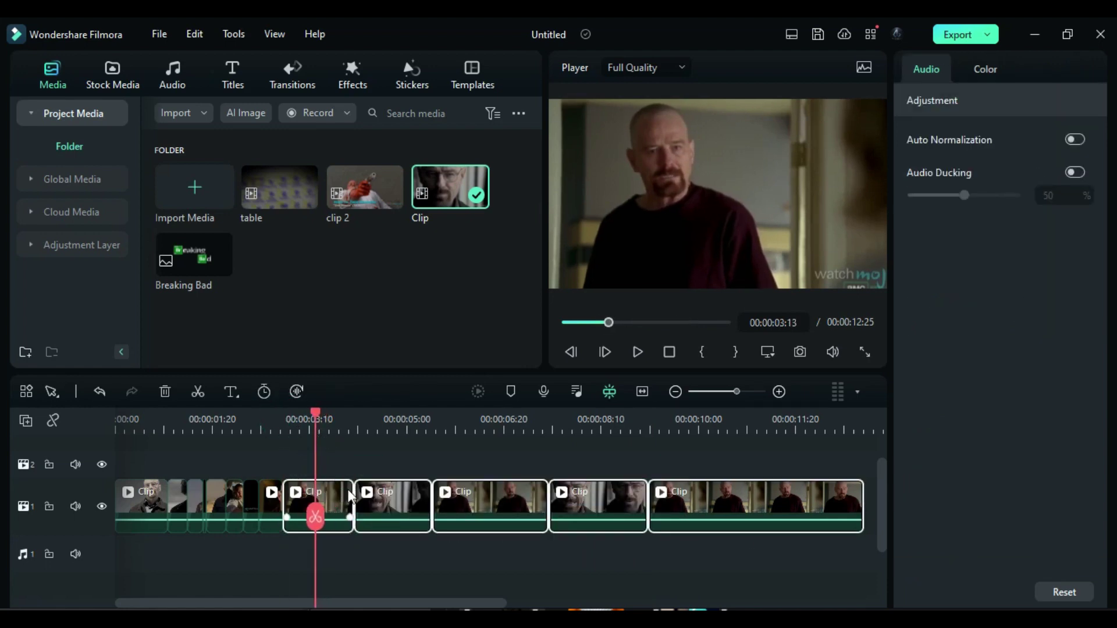
{"action": "left_click_drag", "start_coordinate": [348, 490], "coordinate": [380, 492]}
Apply the Boris FX Stylize effect BCC Scanline to the short pieces before the gap.
{"action": "left_click_drag", "start_coordinate": [305, 418], "coordinate": [110, 447]}
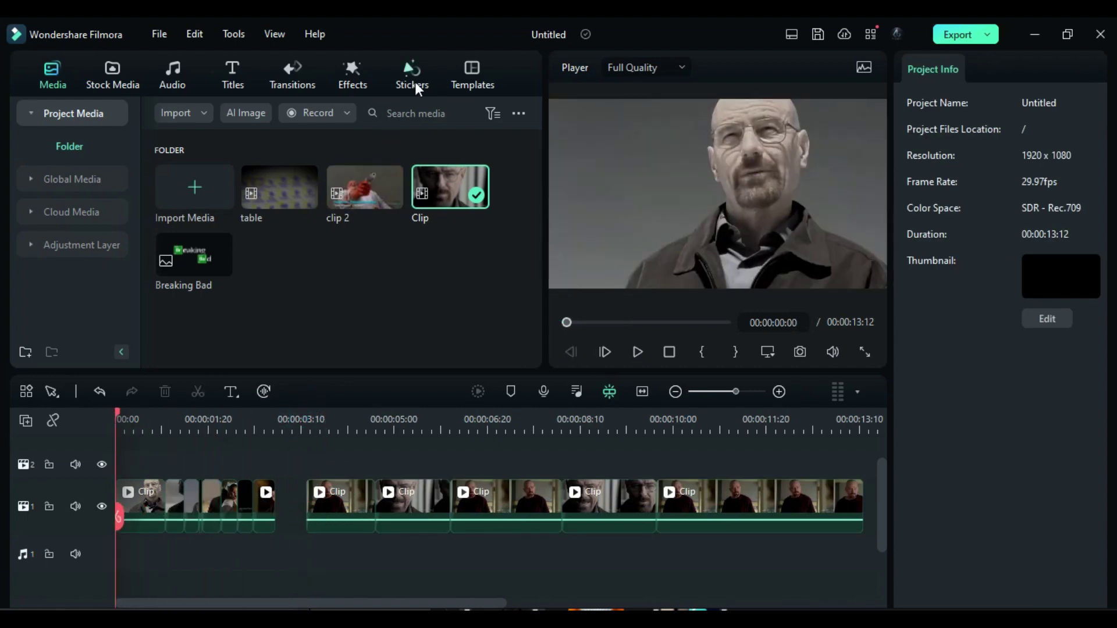
{"action": "left_click", "coordinate": [365, 84]}
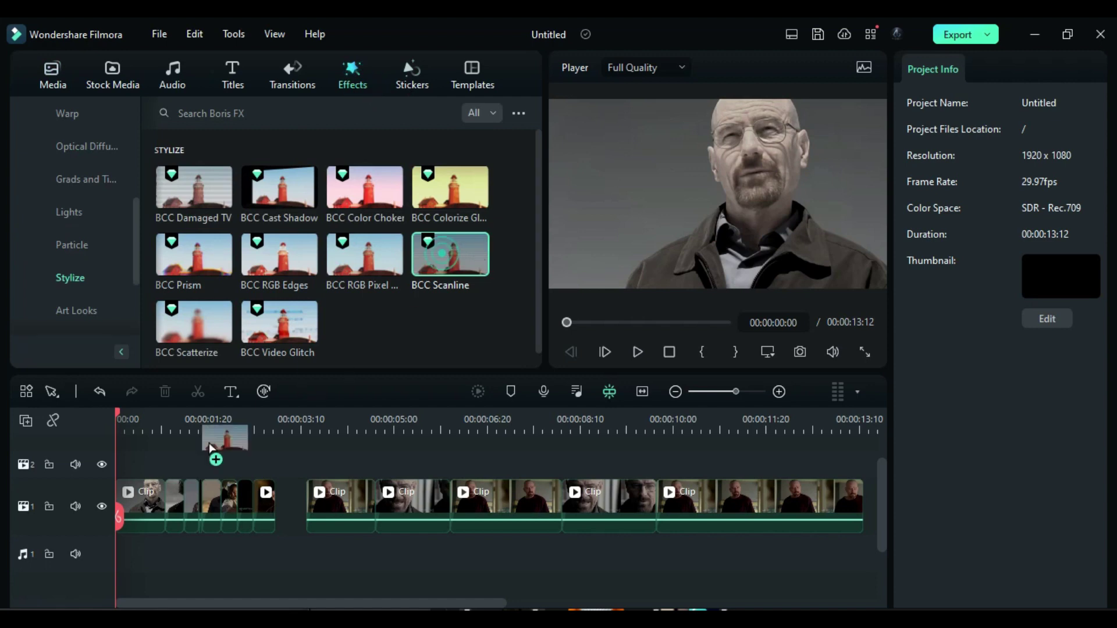
{"action": "left_click", "coordinate": [447, 259]}
{"action": "left_click_drag", "start_coordinate": [444, 274], "coordinate": [266, 541]}
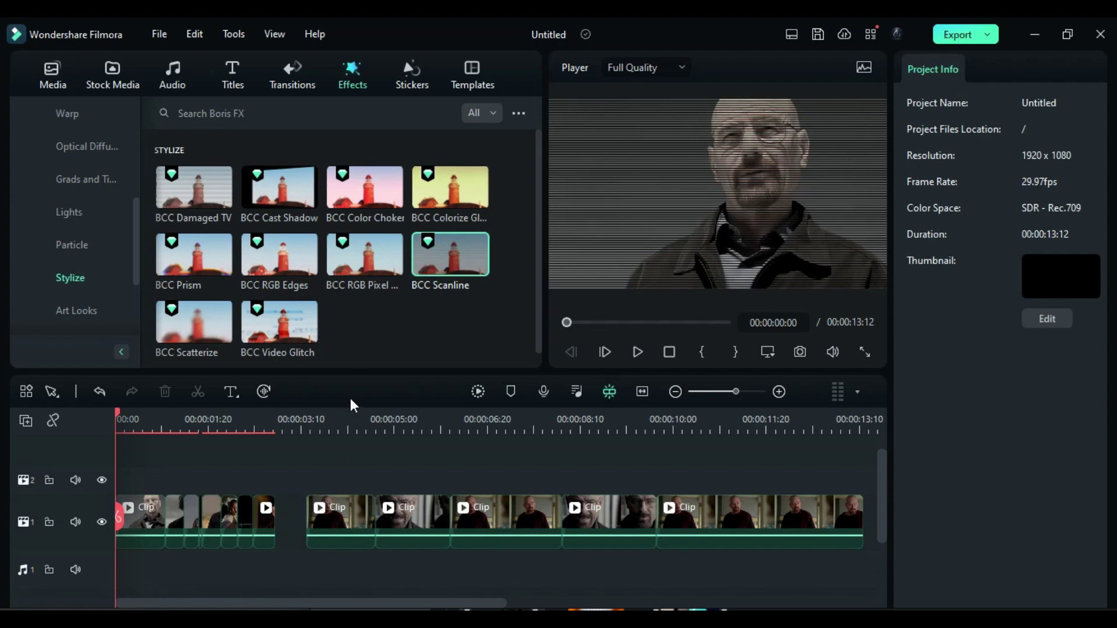
Keyframe the first piece's opacity from 0% at its start to 100% at about 00:00:00:20.
{"action": "left_click", "coordinate": [149, 508]}
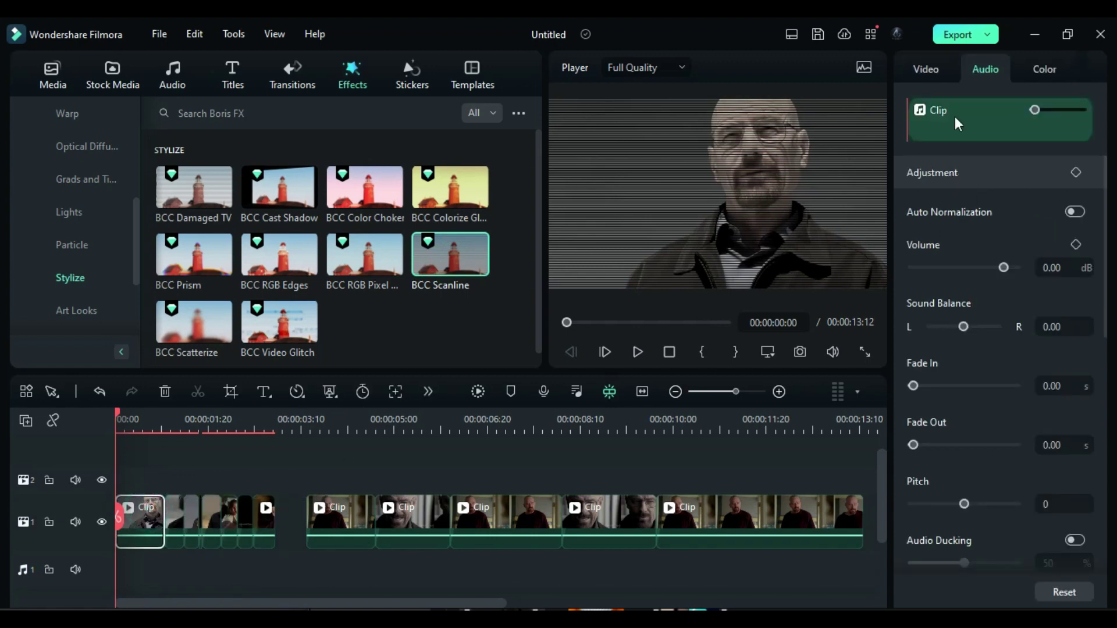
{"action": "left_click", "coordinate": [928, 72]}
{"action": "left_click", "coordinate": [1072, 539]}
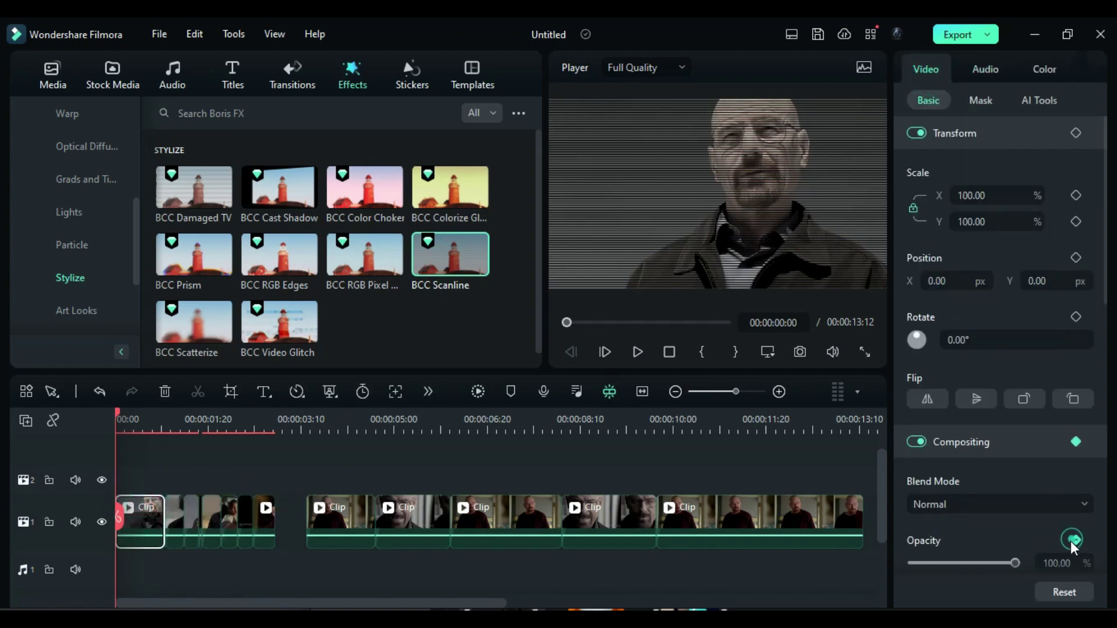
{"action": "left_click_drag", "start_coordinate": [1015, 563], "coordinate": [884, 595]}
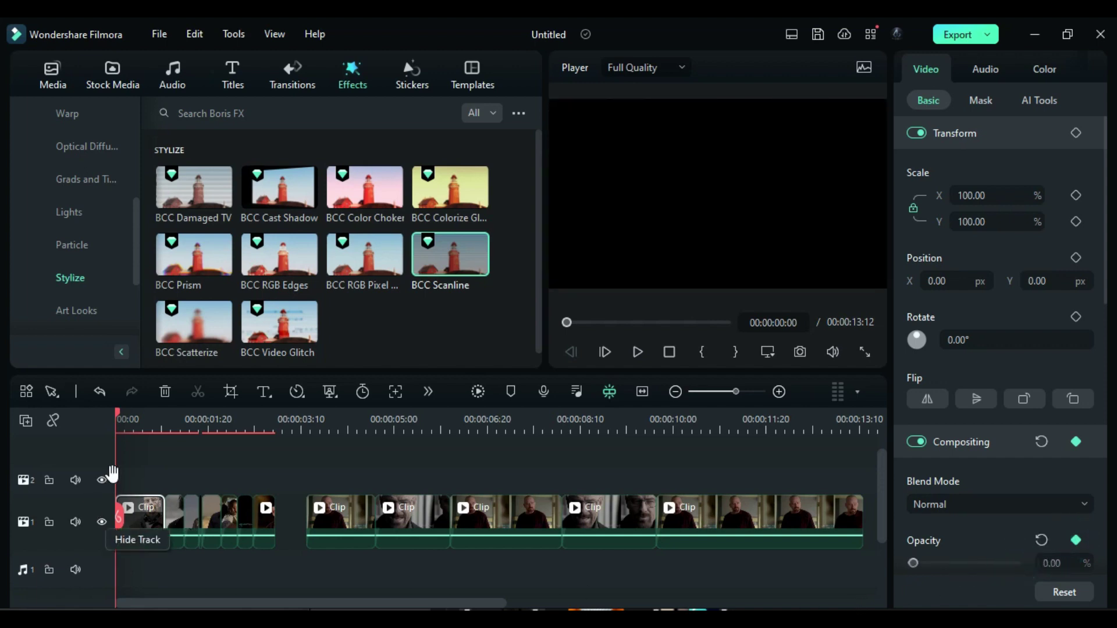
{"action": "left_click_drag", "start_coordinate": [115, 415], "coordinate": [152, 425]}
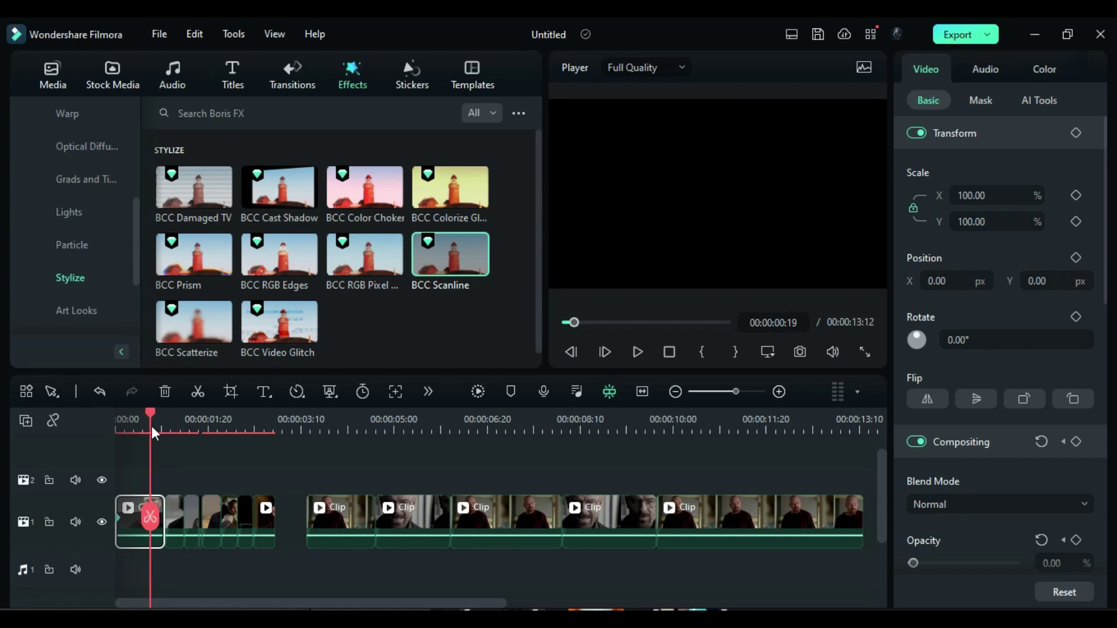
{"action": "left_click_drag", "start_coordinate": [912, 563], "coordinate": [1018, 563]}
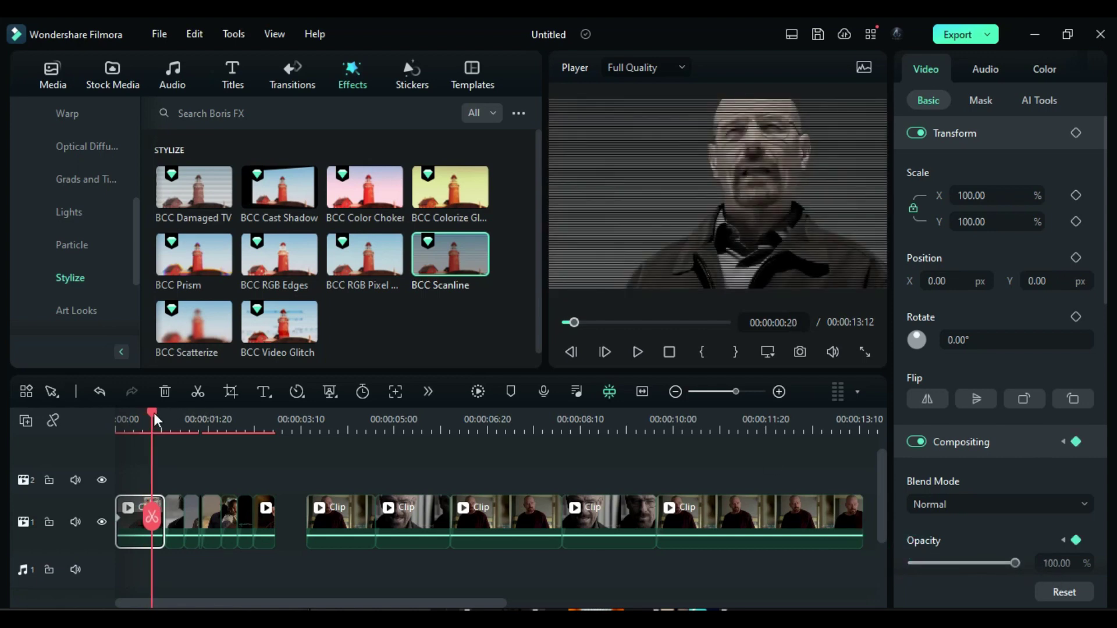
Keyframe the second piece's opacity from 0% at 00:00:00:27 to 100% at 00:00:01:01.
{"action": "left_click_drag", "start_coordinate": [154, 414], "coordinate": [166, 419]}
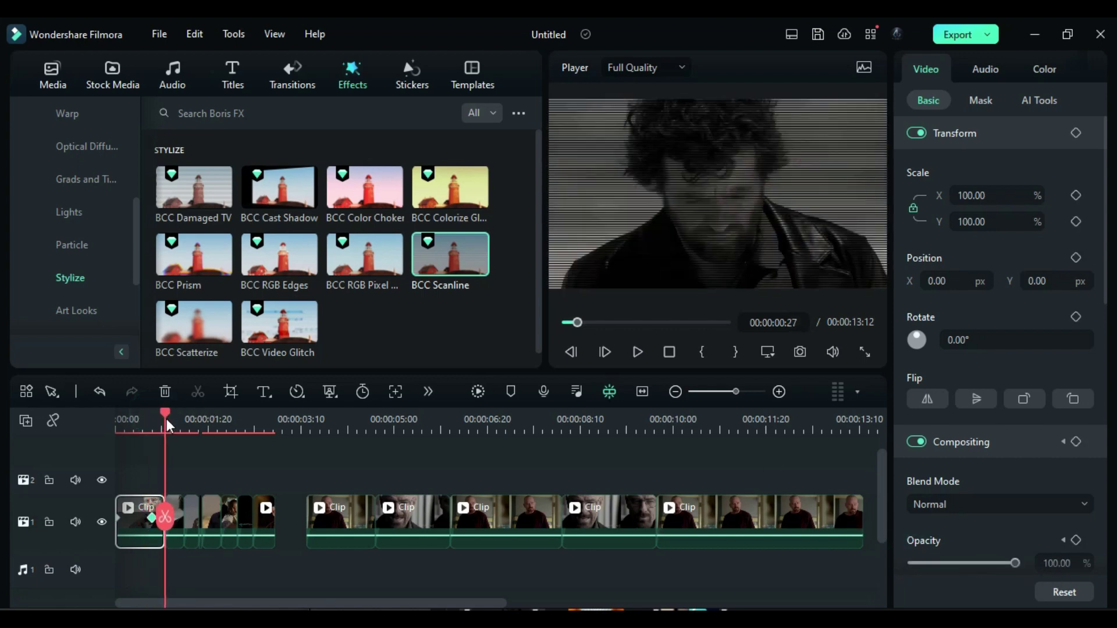
{"action": "left_click", "coordinate": [174, 517]}
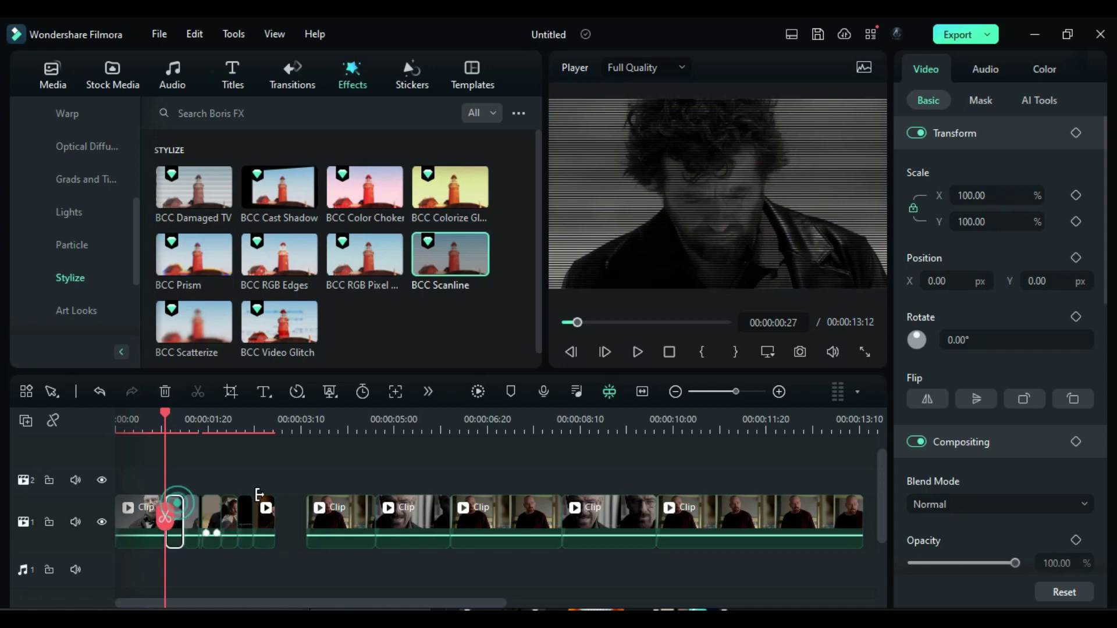
{"action": "left_click", "coordinate": [1076, 541]}
{"action": "left_click_drag", "start_coordinate": [1015, 563], "coordinate": [891, 574]}
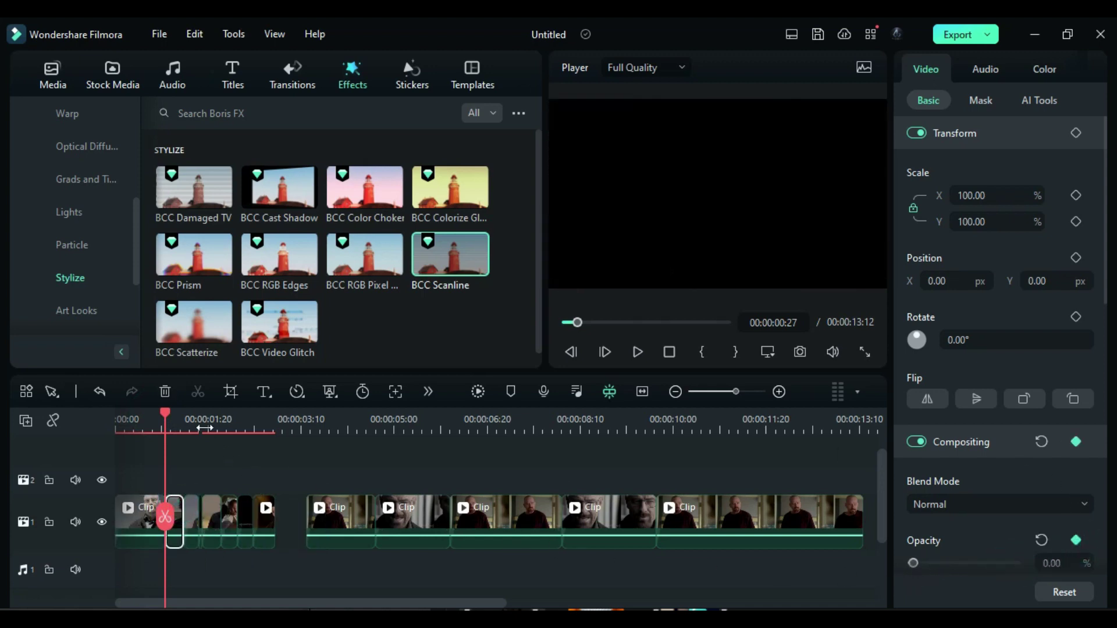
{"action": "left_click_drag", "start_coordinate": [166, 410], "coordinate": [174, 414]}
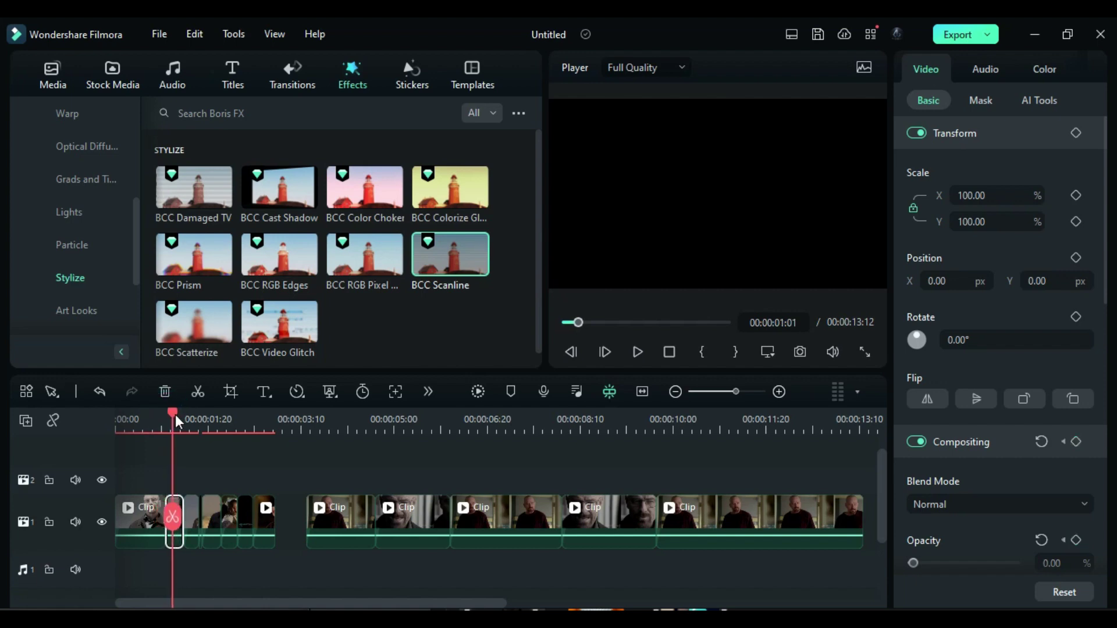
{"action": "left_click_drag", "start_coordinate": [913, 563], "coordinate": [1015, 563]}
Set the second piece's opacity to 40% at 00:00:01:06.
{"action": "left_click_drag", "start_coordinate": [171, 420], "coordinate": [182, 421]}
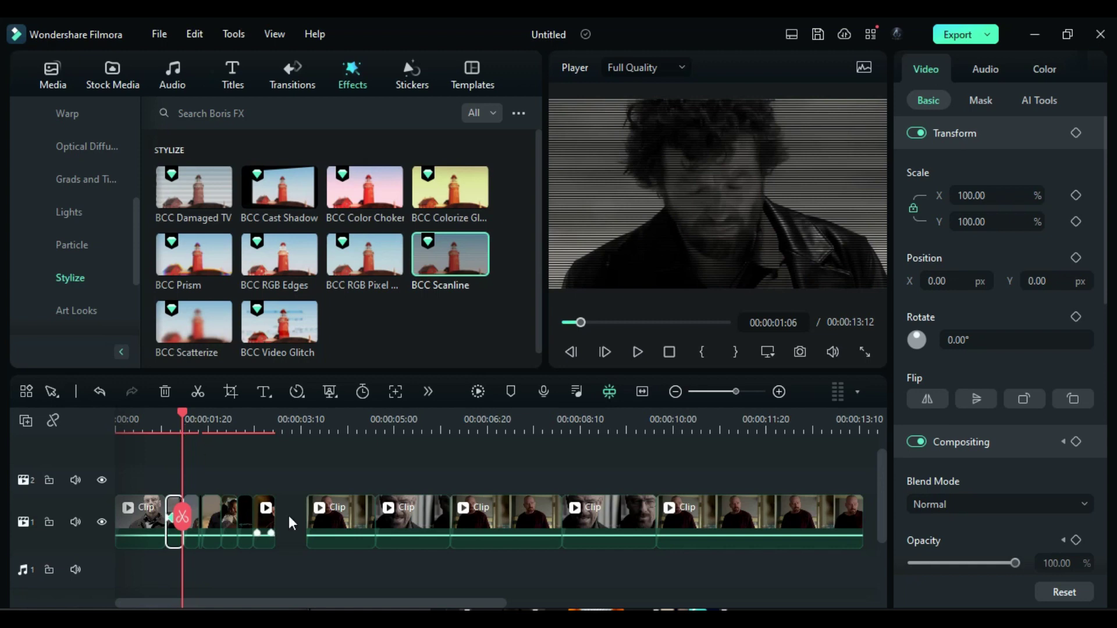
{"action": "left_click", "coordinate": [1074, 563]}
{"action": "type", "text": "40"}
{"action": "key", "text": "Return"}
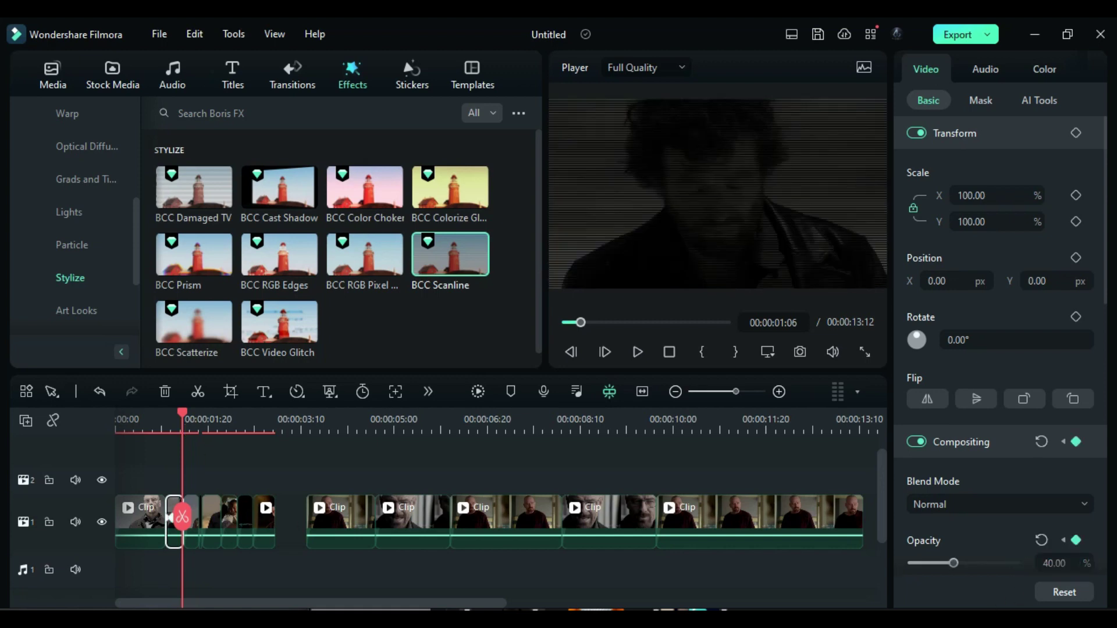
Keyframe the second piece's BCC Scanline thickness at 00:00:00:29, drop it to 0 at 00:00:01:02, and reset it to 100 at 00:00:01:06.
{"action": "left_click_drag", "start_coordinate": [183, 431], "coordinate": [170, 431]}
{"action": "left_click", "coordinate": [1097, 70]}
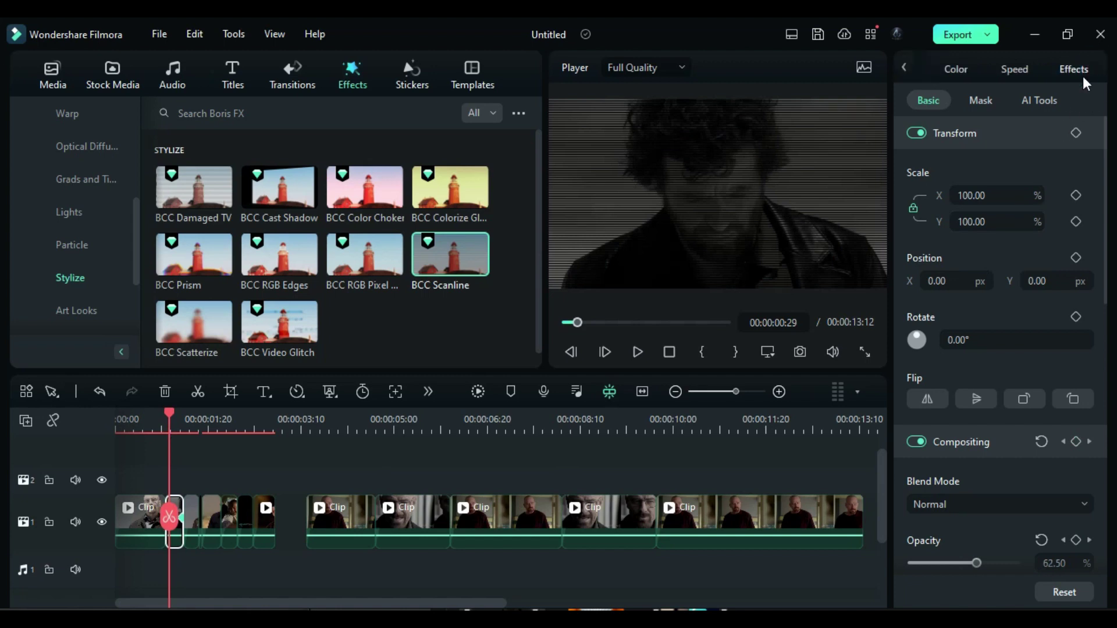
{"action": "left_click", "coordinate": [1074, 70]}
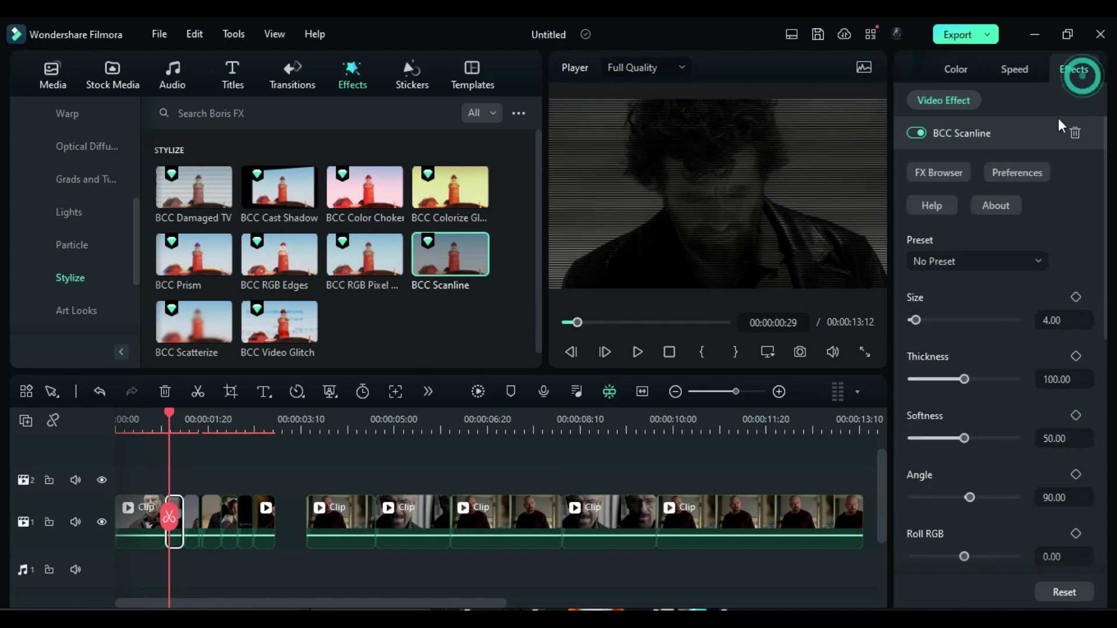
{"action": "left_click", "coordinate": [1076, 356]}
{"action": "left_click_drag", "start_coordinate": [170, 424], "coordinate": [174, 415]}
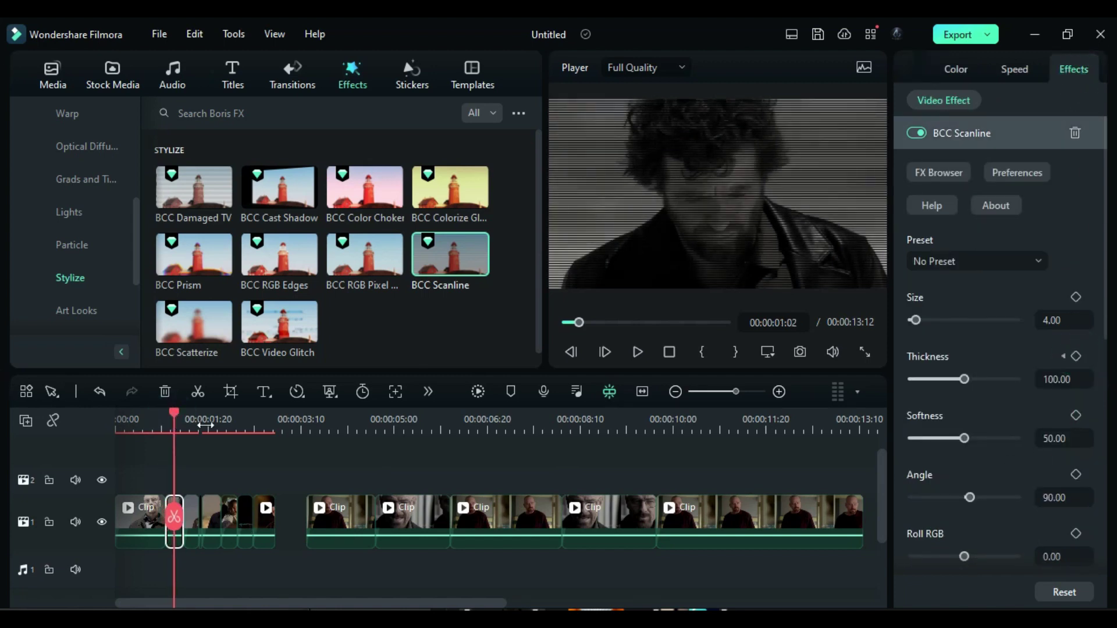
{"action": "left_click_drag", "start_coordinate": [963, 379], "coordinate": [911, 379]}
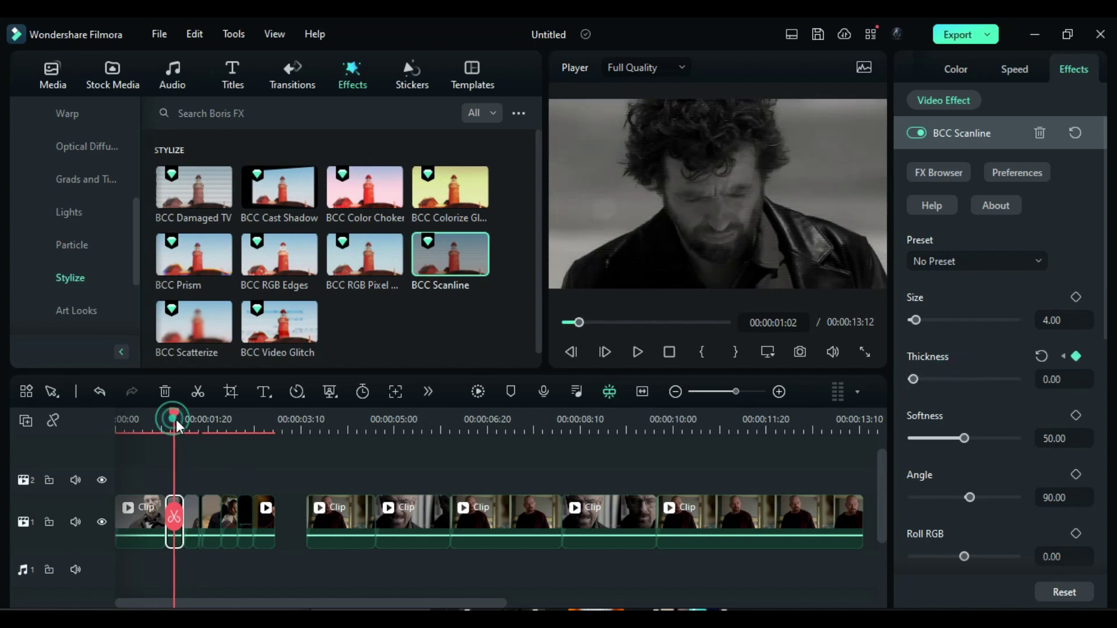
{"action": "left_click_drag", "start_coordinate": [176, 420], "coordinate": [182, 419]}
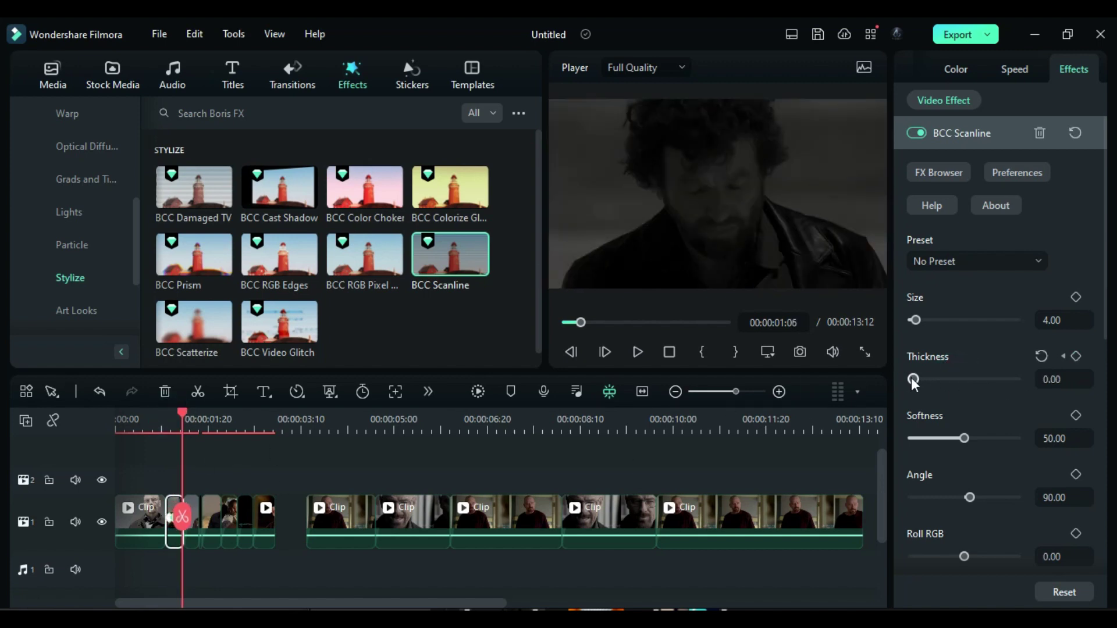
{"action": "left_click", "coordinate": [1041, 356]}
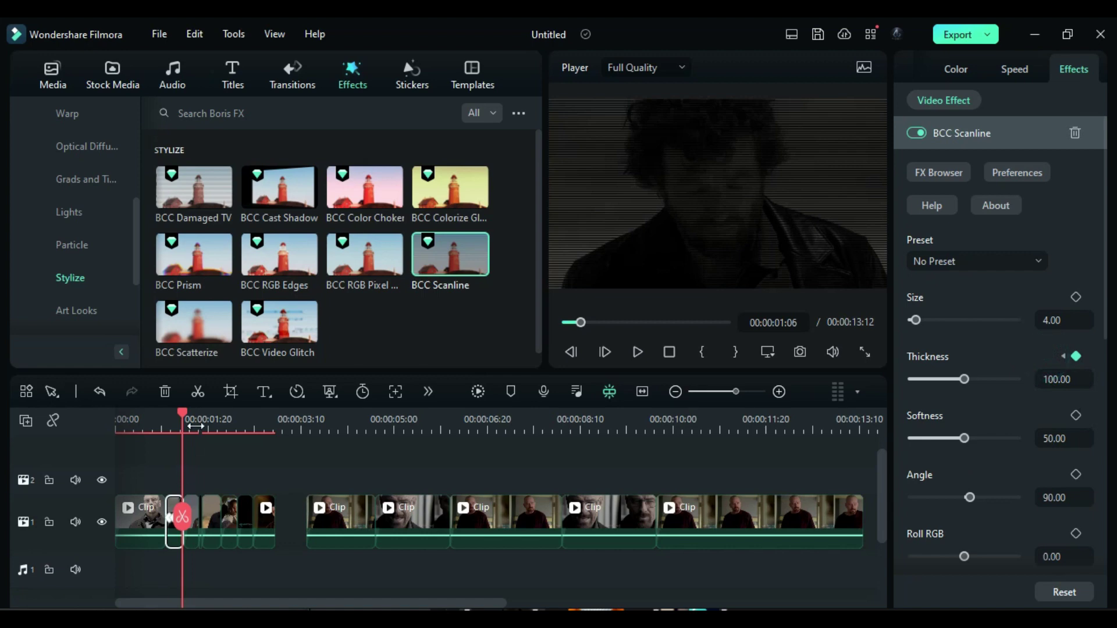
Keyframe the opacity of the piece starting at 00:00:01:17 from 35% to 100% at 00:00:01:20.
{"action": "left_click", "coordinate": [191, 499]}
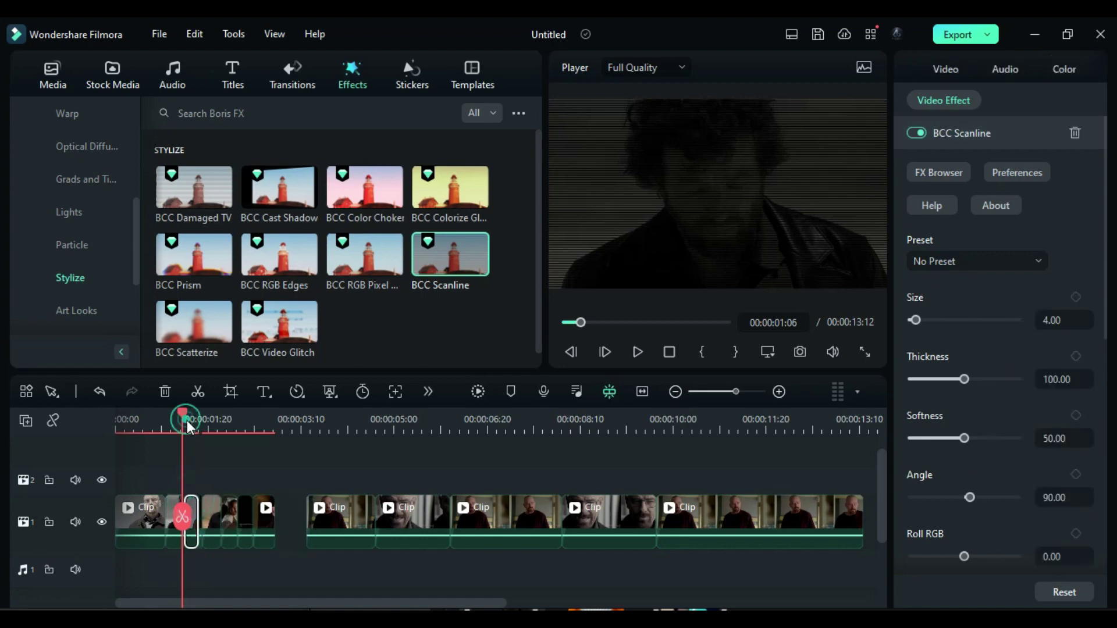
{"action": "left_click_drag", "start_coordinate": [186, 420], "coordinate": [184, 421]}
{"action": "left_click", "coordinate": [213, 501]}
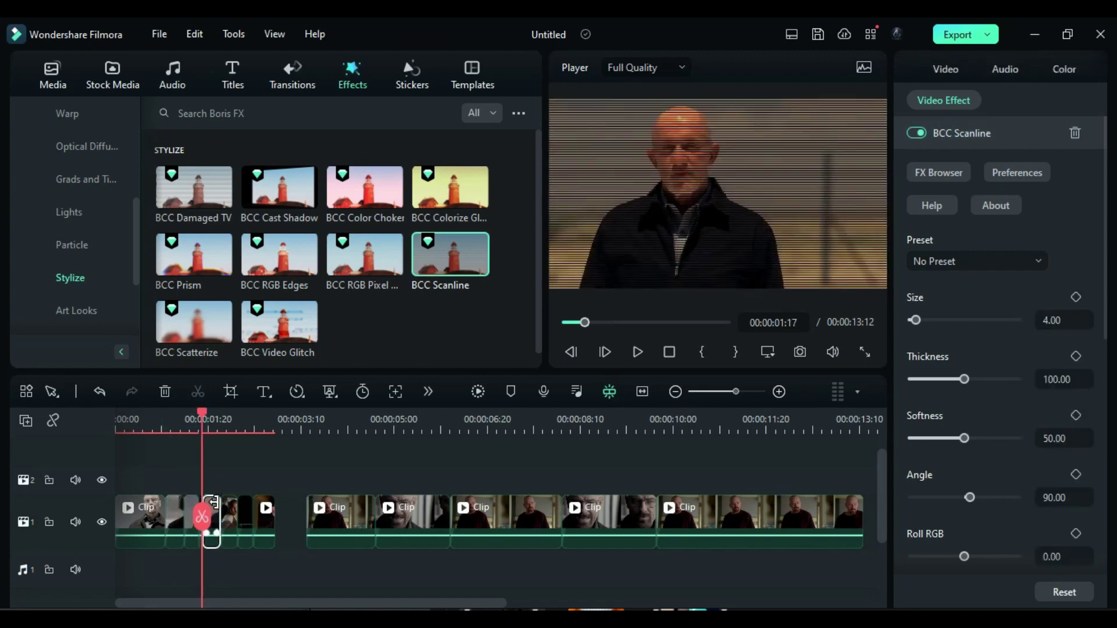
{"action": "left_click", "coordinate": [936, 69]}
{"action": "left_click", "coordinate": [1067, 562]}
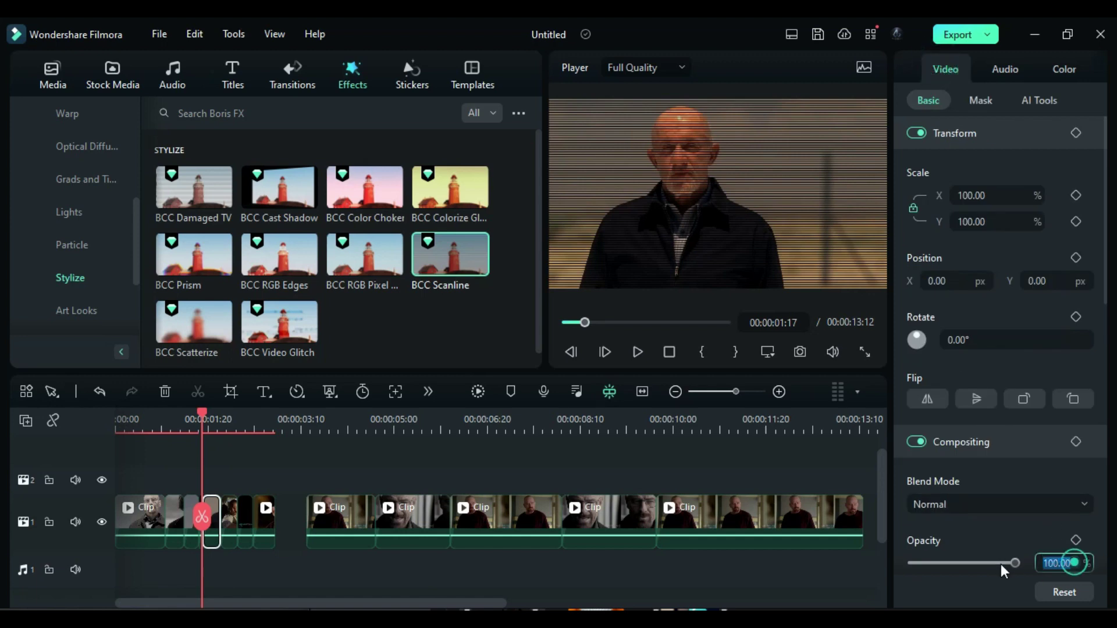
{"action": "type", "text": "35"}
{"action": "key", "text": "Return"}
{"action": "mouse_move", "coordinate": [202, 417]}
{"action": "left_mouse_down"}
{"action": "mouse_move", "coordinate": [219, 421]}
{"action": "mouse_move", "coordinate": [207, 421]}
{"action": "left_mouse_up"}
{"action": "left_click", "coordinate": [1040, 538]}
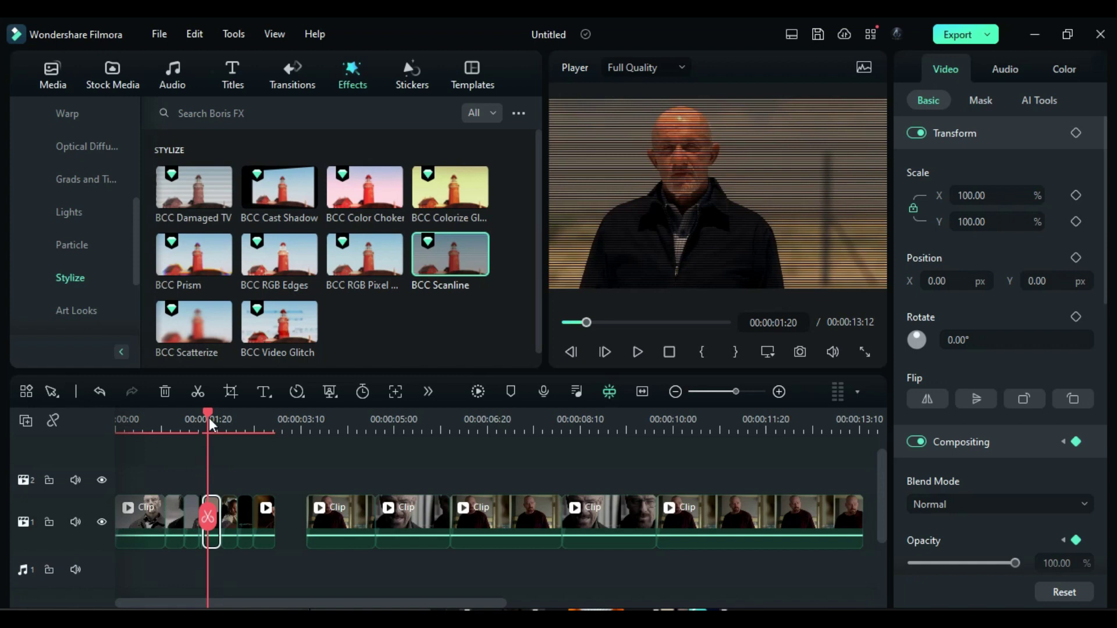
Hold that piece's opacity at 100% with a keyframe at 00:00:01:24, and set it to 40% at 00:00:01:26.
{"action": "left_click_drag", "start_coordinate": [209, 420], "coordinate": [213, 424]}
{"action": "left_click", "coordinate": [1062, 563]}
{"action": "left_click", "coordinate": [1075, 540]}
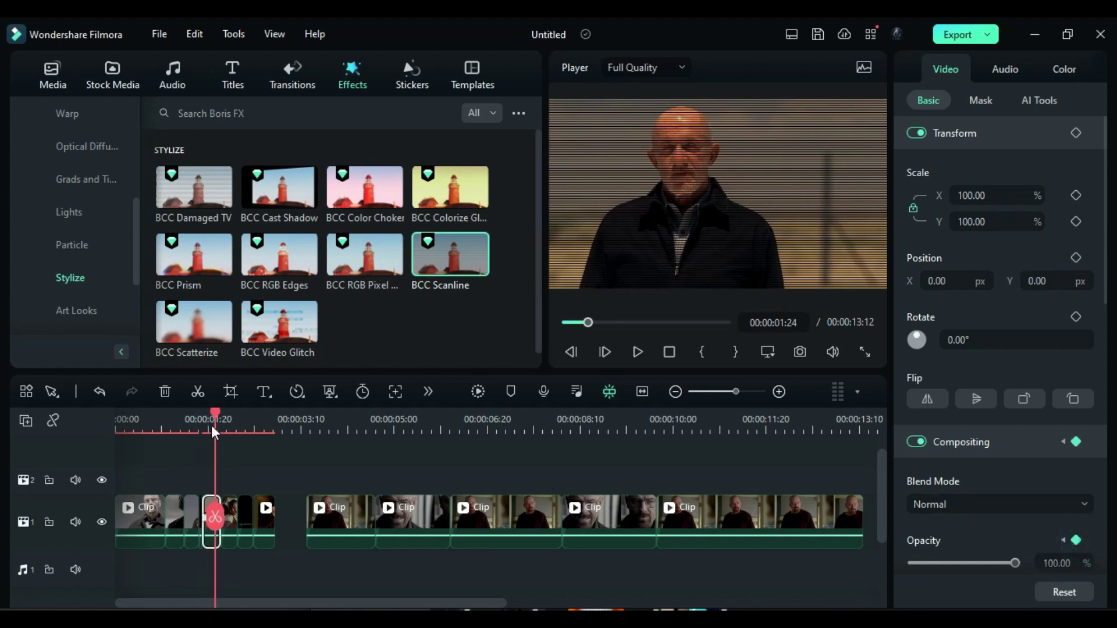
{"action": "key", "text": "Right"}
{"action": "key", "text": "Right"}
{"action": "left_click", "coordinate": [1053, 563]}
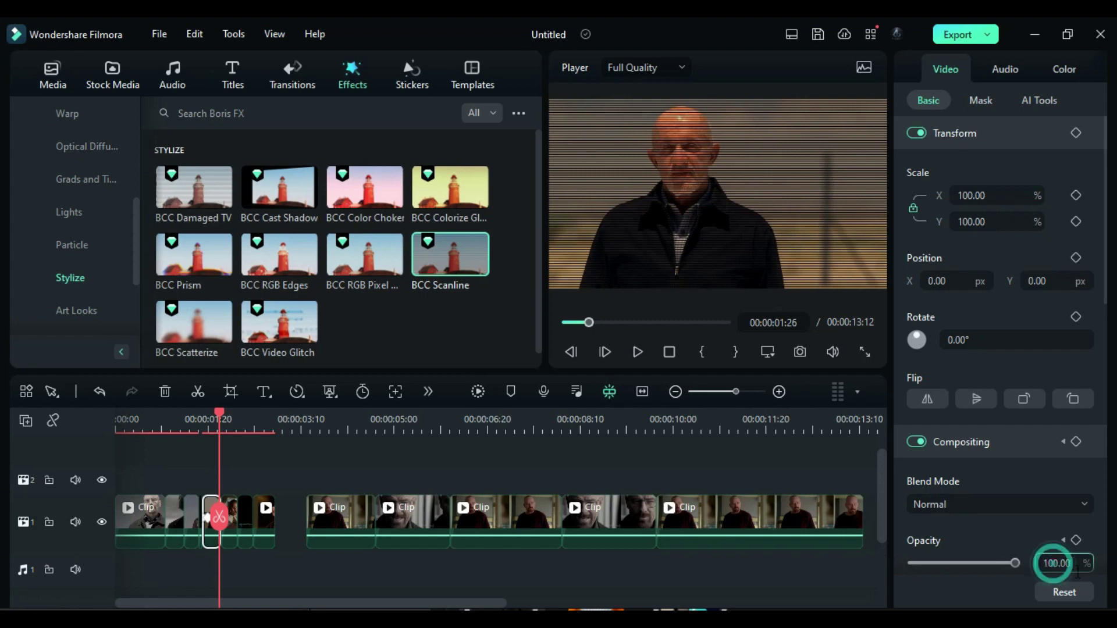
{"action": "type", "text": "40"}
{"action": "key", "text": "Return"}
Add opacity keyframes to the piece starting at 00:00:01:27, including one at 100% at 00:00:02:03.
{"action": "left_click", "coordinate": [221, 431]}
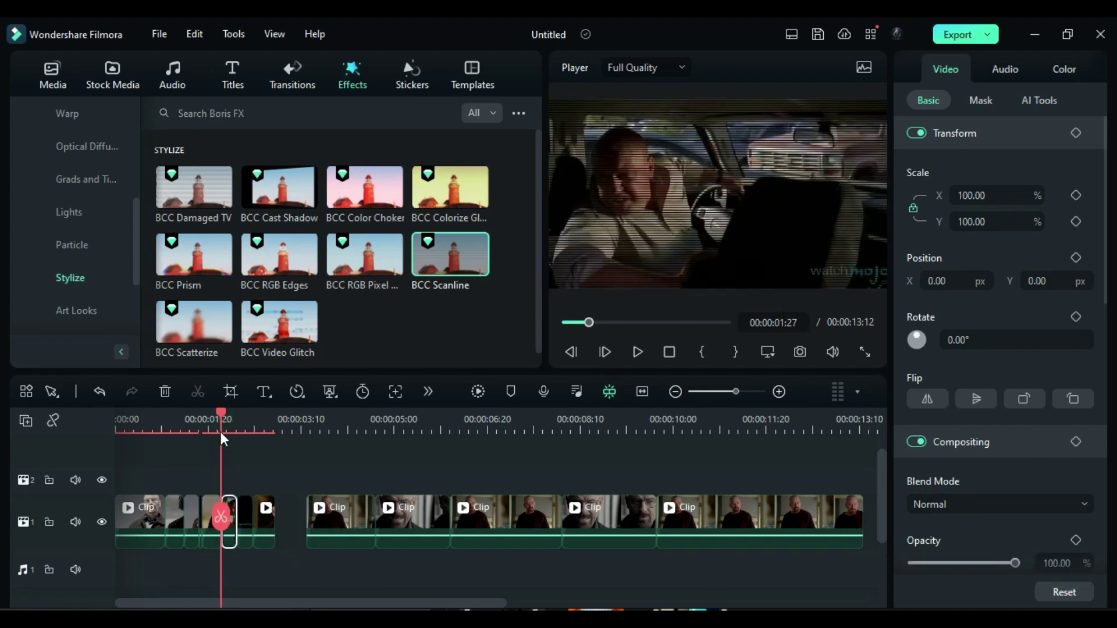
{"action": "left_click", "coordinate": [1076, 540]}
{"action": "key", "text": "Right"}
{"action": "key", "text": "Right"}
{"action": "mouse_move", "coordinate": [1014, 563]}
{"action": "left_mouse_down"}
{"action": "mouse_move", "coordinate": [909, 563]}
{"action": "mouse_move", "coordinate": [1015, 563]}
{"action": "left_mouse_up"}
{"action": "left_click", "coordinate": [232, 431]}
{"action": "left_click", "coordinate": [1075, 540]}
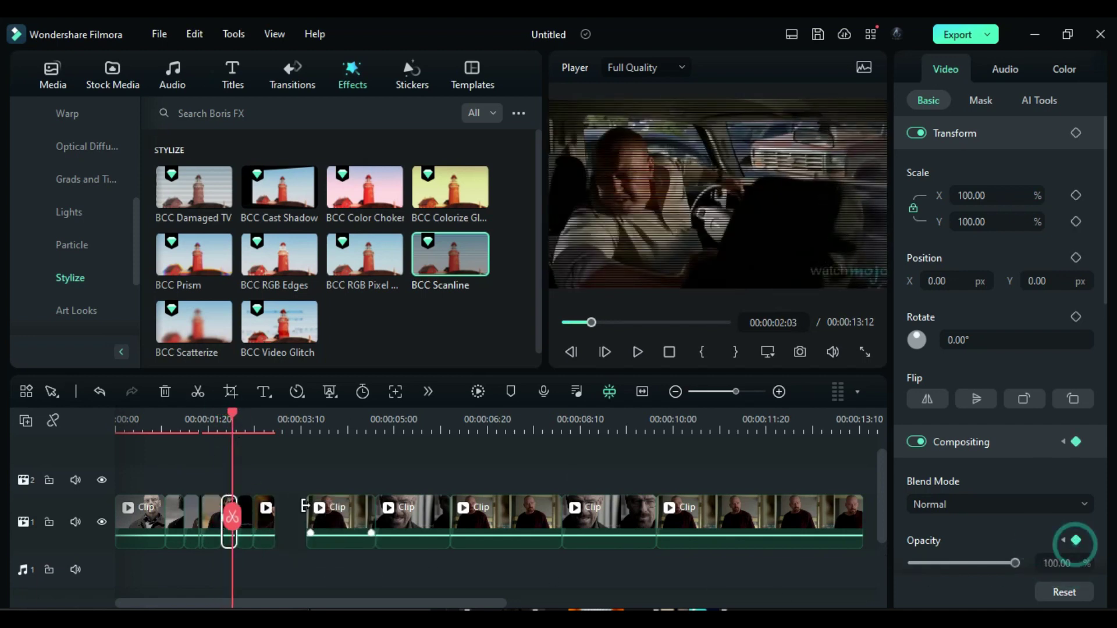
Keyframe the opacity of the short piece that starts around 00:00:02:06.
{"action": "left_click", "coordinate": [238, 423]}
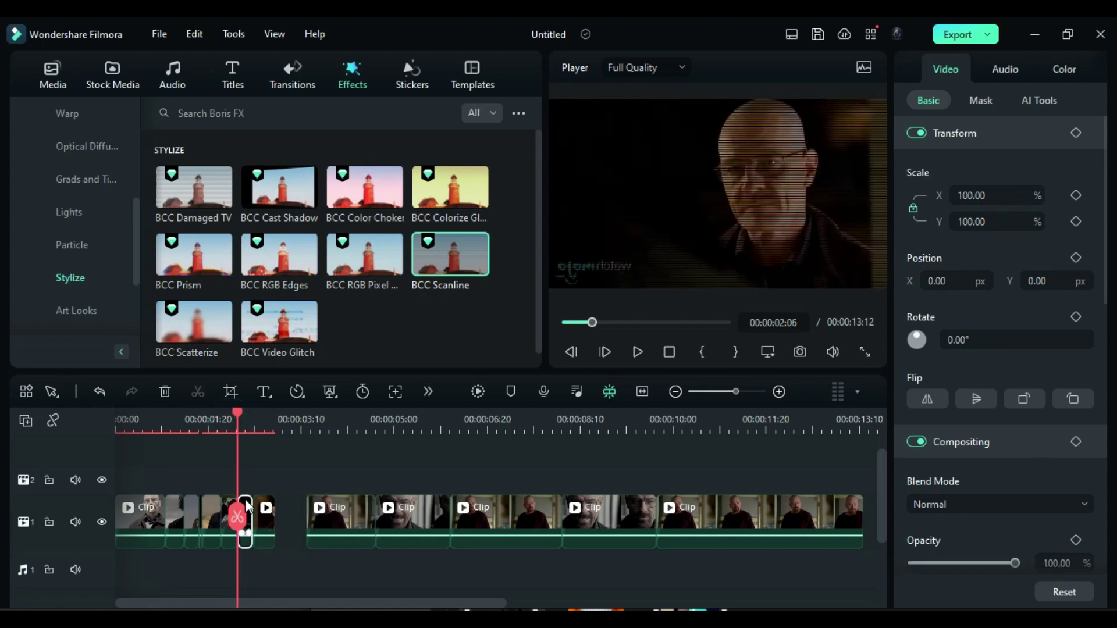
{"action": "left_click", "coordinate": [1075, 540]}
{"action": "mouse_move", "coordinate": [1015, 563]}
{"action": "left_mouse_down"}
{"action": "mouse_move", "coordinate": [907, 563]}
{"action": "mouse_move", "coordinate": [1017, 570]}
{"action": "left_mouse_up"}
{"action": "key", "text": "Right"}
{"action": "key", "text": "Right"}
{"action": "left_click_drag", "start_coordinate": [242, 418], "coordinate": [251, 419]}
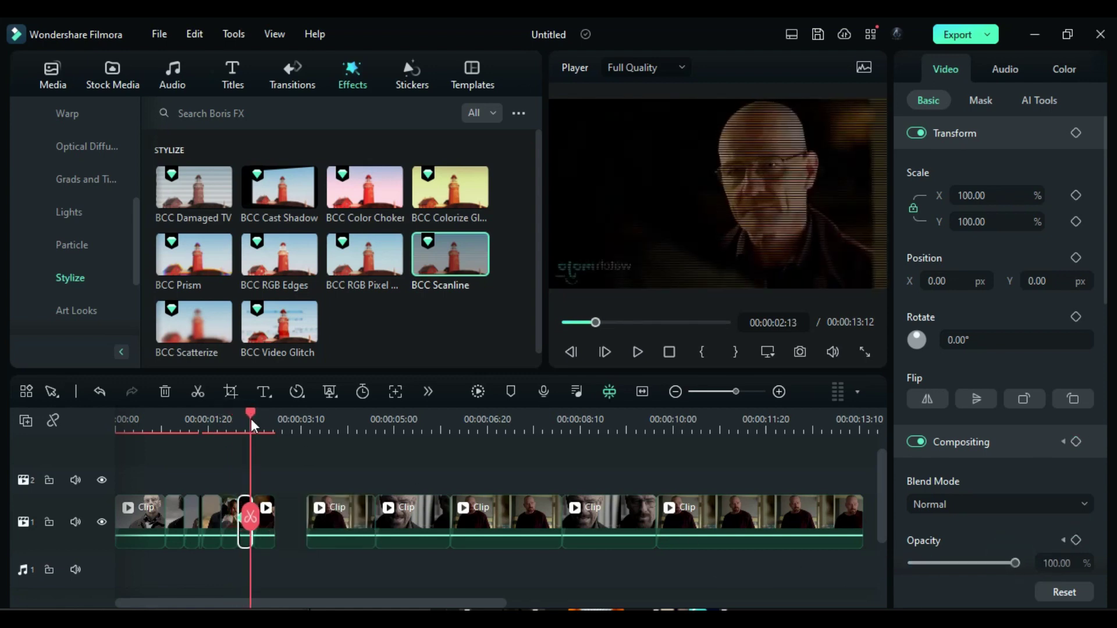
Animate the piece starting at 00:00:02:14 with a transform keyframe at its start and a uniform scale of 160% at 00:00:02:25.
{"action": "left_click", "coordinate": [253, 414]}
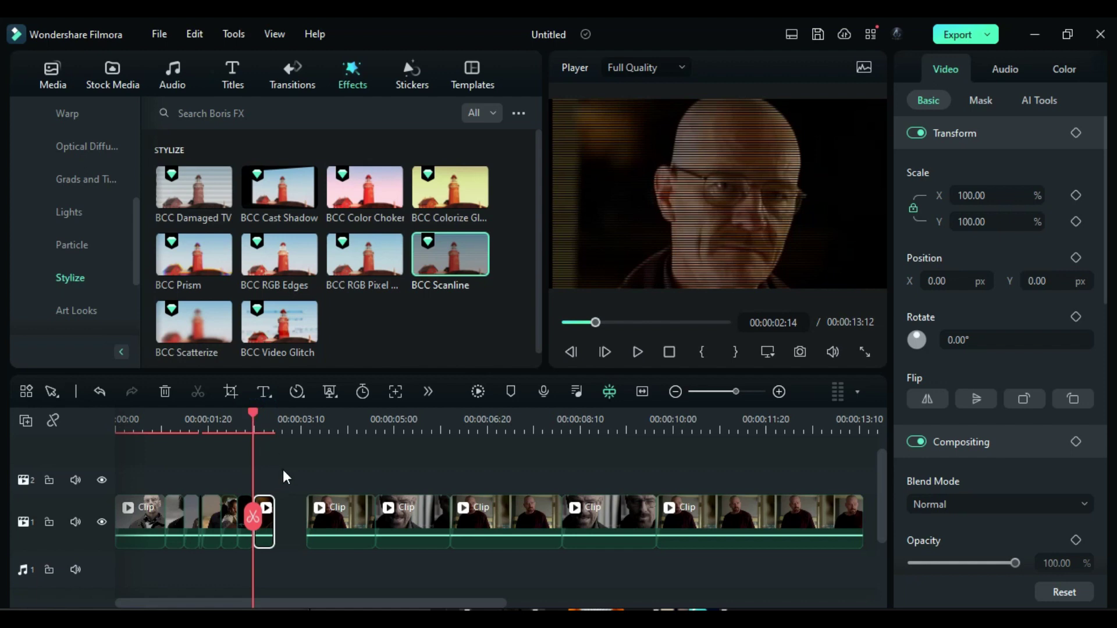
{"action": "left_click", "coordinate": [1076, 133]}
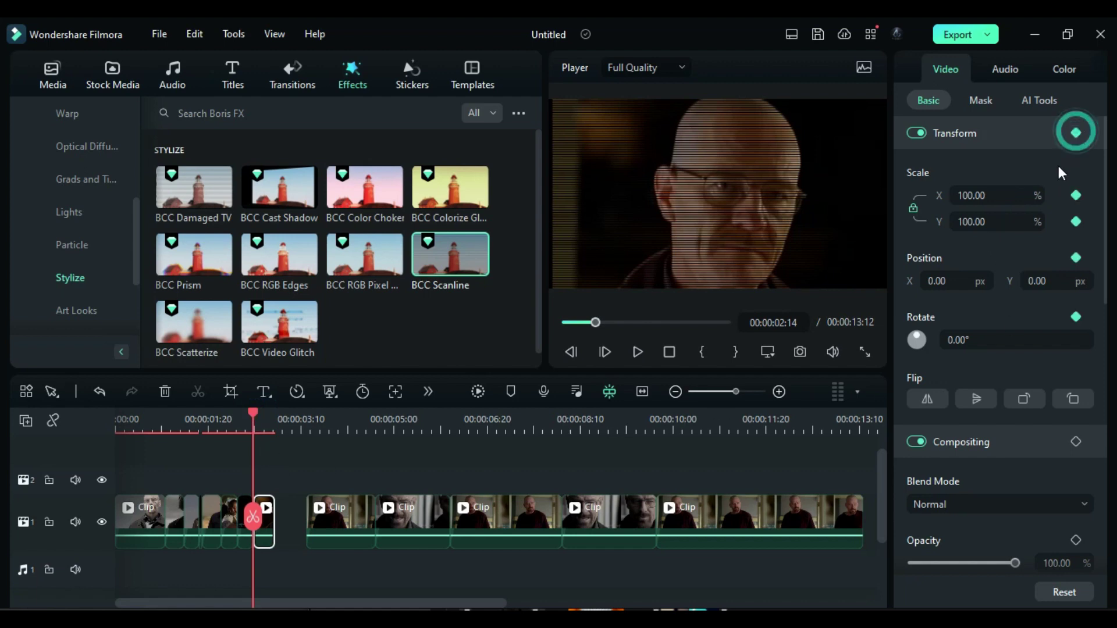
{"action": "left_click_drag", "start_coordinate": [255, 416], "coordinate": [273, 416]}
{"action": "left_click", "coordinate": [983, 222]}
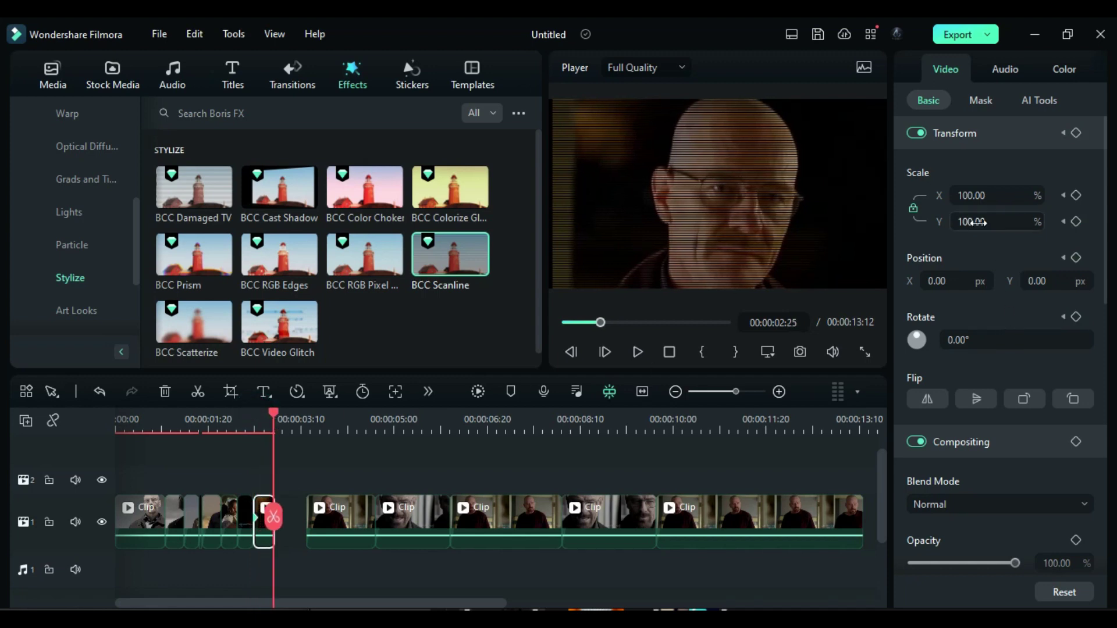
{"action": "type", "text": "163"}
{"action": "key", "text": "Return"}
{"action": "left_click_drag", "start_coordinate": [989, 222], "coordinate": [977, 222]}
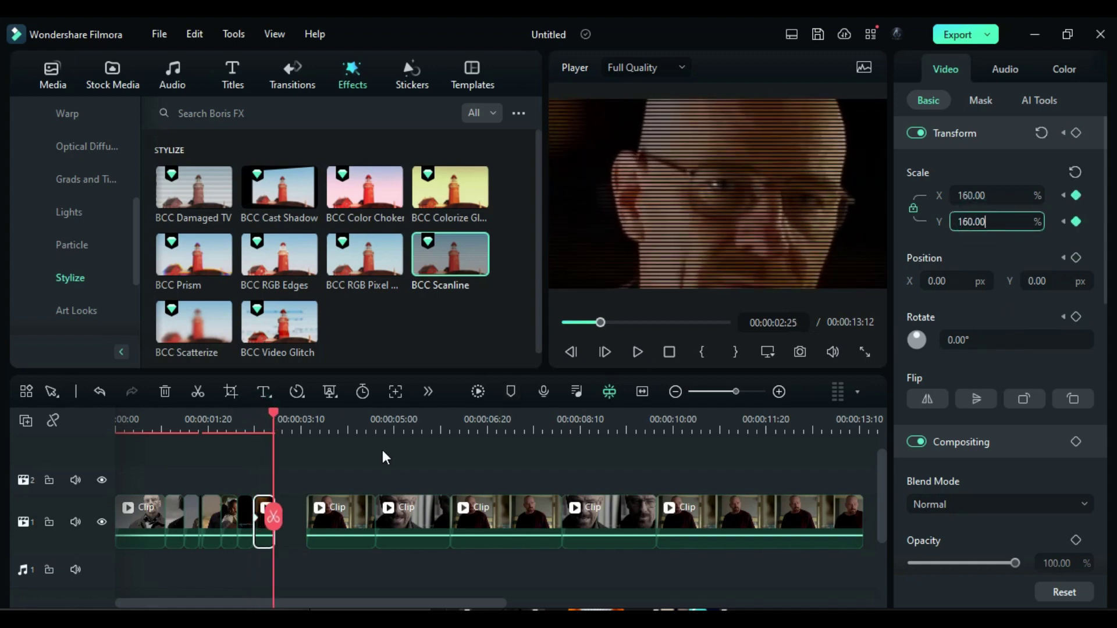
Place clip 2 on the second video track, starting at 00:00:06:03.
{"action": "left_click", "coordinate": [255, 429]}
{"action": "left_click_drag", "start_coordinate": [255, 434], "coordinate": [455, 460]}
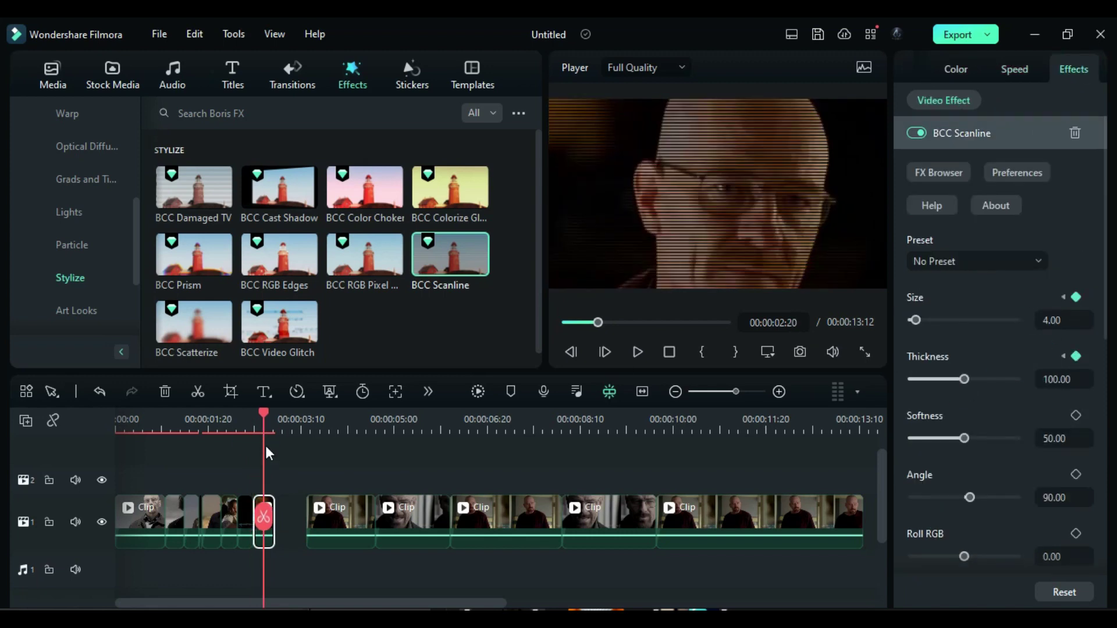
{"action": "scroll", "coordinate": [337, 501], "scroll_direction": "up", "scroll_amount": 1}
{"action": "left_click", "coordinate": [50, 78]}
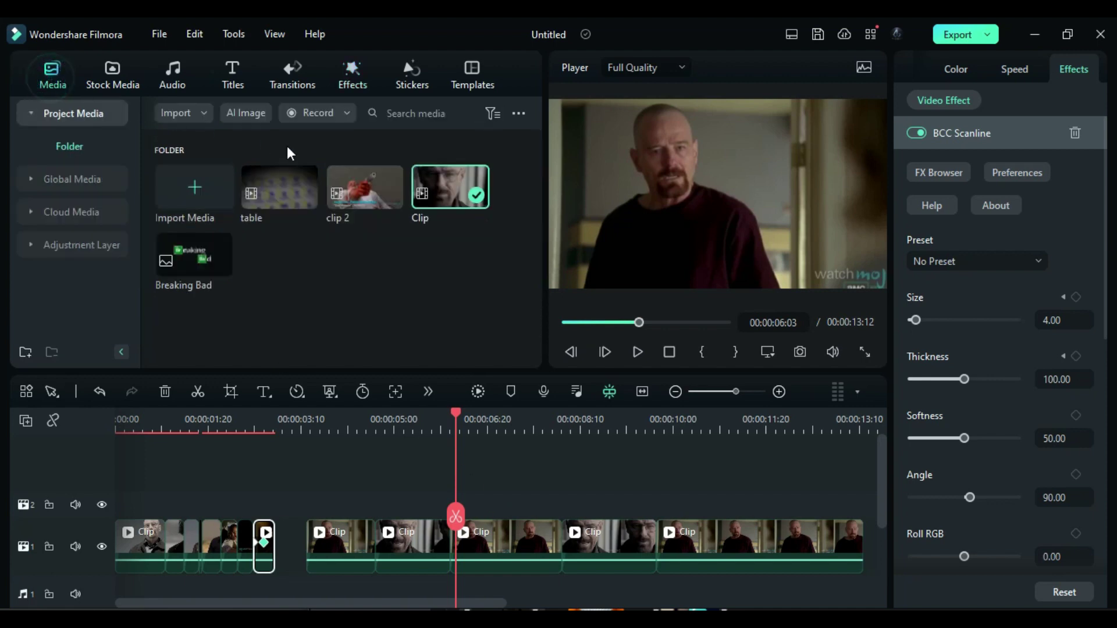
{"action": "left_click_drag", "start_coordinate": [366, 175], "coordinate": [493, 497]}
{"action": "scroll", "coordinate": [493, 455], "scroll_direction": "down", "scroll_amount": 1}
Split clip 2 into five pieces, with the first cut at 00:00:07:03 and the last at 00:00:09:19.
{"action": "key", "text": "space"}
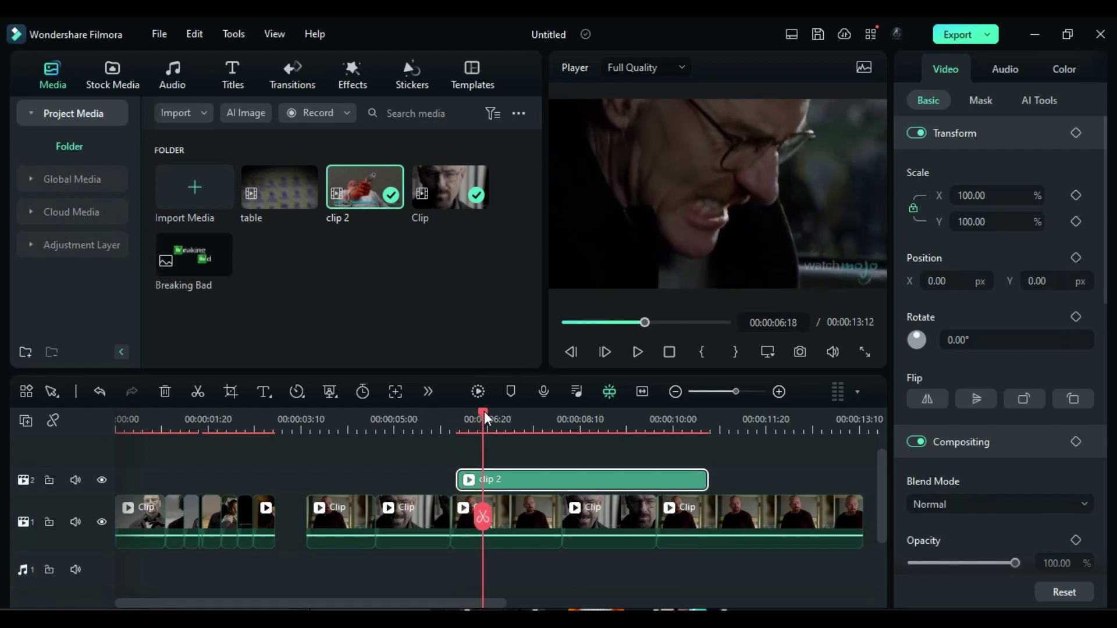
{"action": "left_click", "coordinate": [511, 517]}
{"action": "left_click", "coordinate": [565, 429]}
{"action": "left_click", "coordinate": [565, 516]}
{"action": "left_click", "coordinate": [623, 429]}
{"action": "left_click", "coordinate": [623, 512]}
{"action": "left_click", "coordinate": [653, 430]}
{"action": "left_click", "coordinate": [653, 516]}
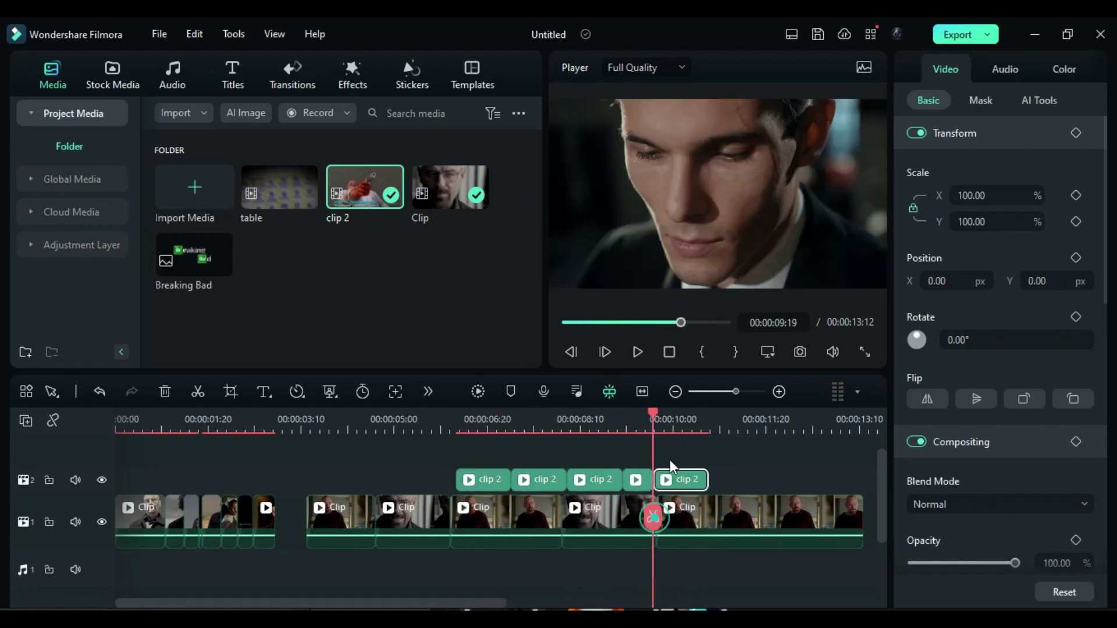
Apply a Circle mask to the first clip 2 piece, viewed at 00:00:06:03.
{"action": "left_click", "coordinate": [455, 426]}
{"action": "left_click", "coordinate": [481, 480]}
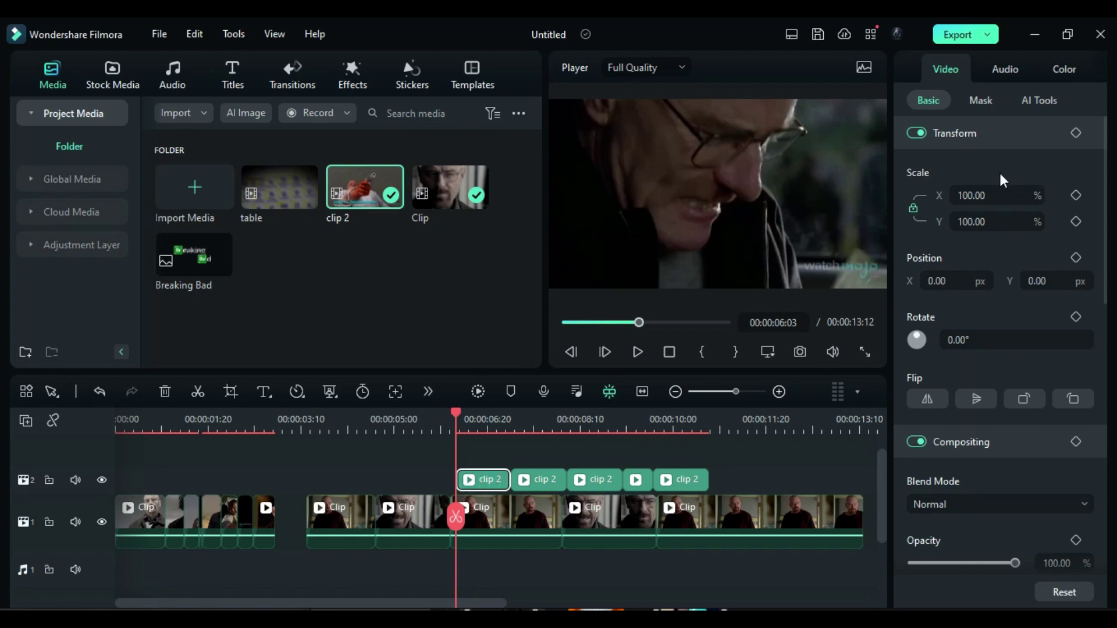
{"action": "left_click", "coordinate": [987, 103]}
{"action": "left_click", "coordinate": [974, 189]}
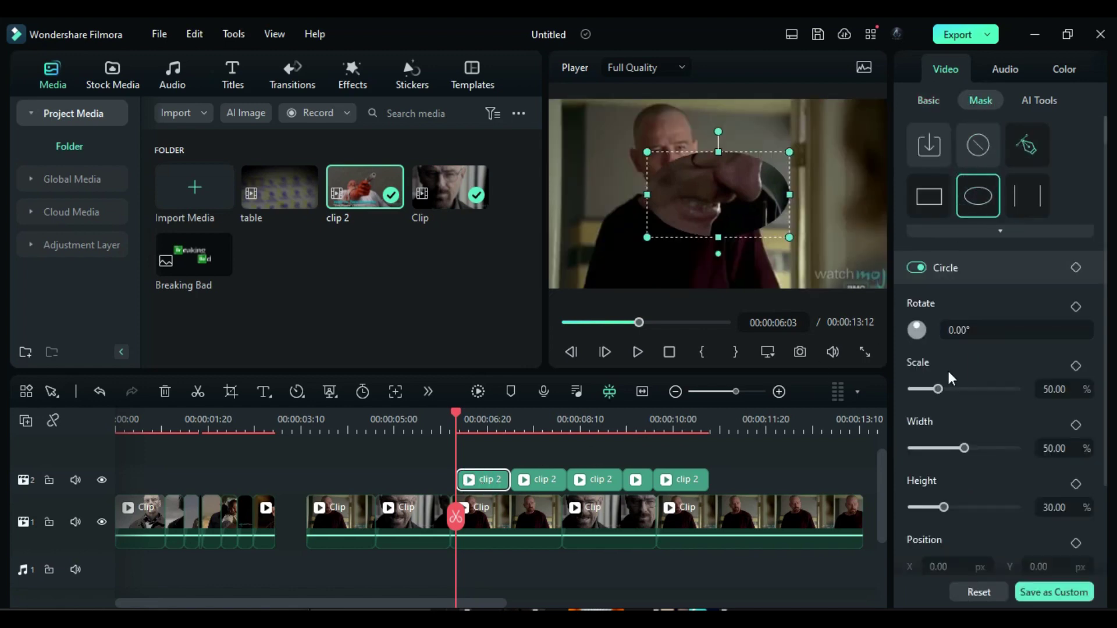
Set both the width and the height of the circle mask to 50%.
{"action": "left_click", "coordinate": [1054, 448]}
{"action": "type", "text": "30"}
{"action": "key", "text": "Return"}
{"action": "left_click_drag", "start_coordinate": [943, 448], "coordinate": [957, 448]}
{"action": "left_click", "coordinate": [1066, 449]}
{"action": "type", "text": "50"}
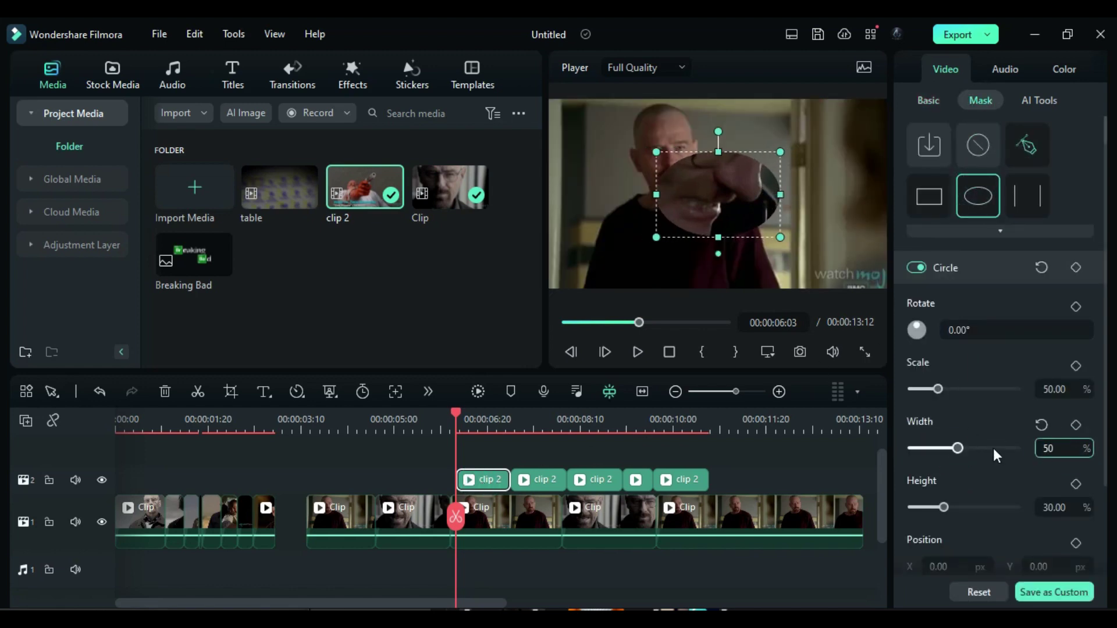
{"action": "key", "text": "Tab"}
{"action": "type", "text": "50"}
{"action": "key", "text": "Return"}
Enlarge the circle mask to a scale of 60.38% and soften it with a blur strength of 38.71%.
{"action": "left_click_drag", "start_coordinate": [938, 389], "coordinate": [944, 390]}
{"action": "scroll", "coordinate": [943, 392], "scroll_direction": "down", "scroll_amount": 3}
{"action": "left_click_drag", "start_coordinate": [912, 516], "coordinate": [952, 516]}
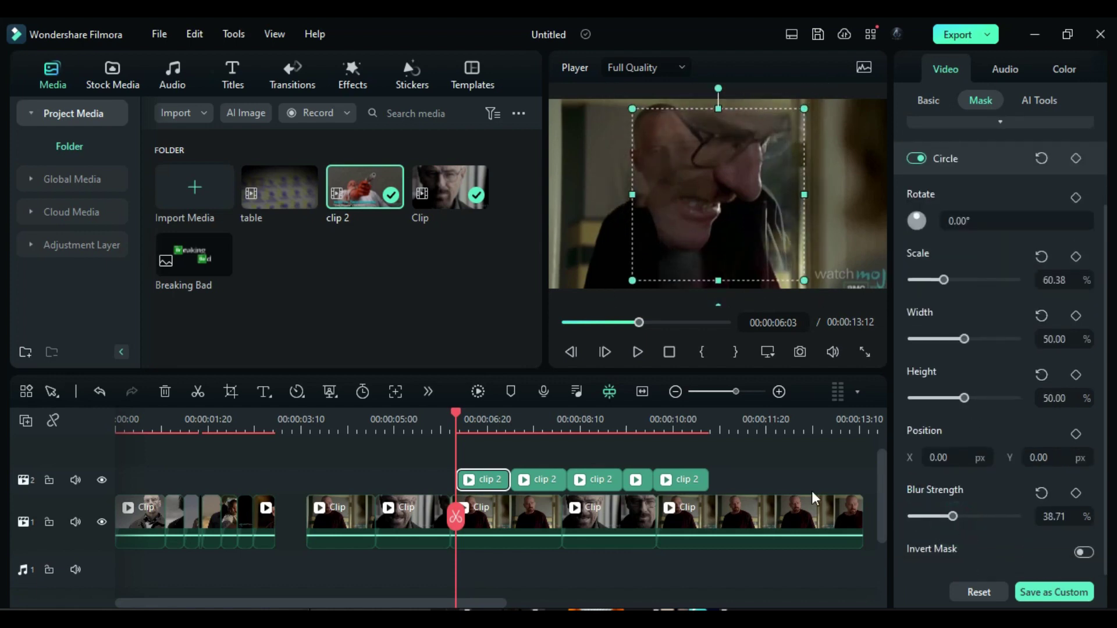
Scale the first clip 2 piece to 170%, move it off-screen to X -1813, and keyframe its position at 00:00:06:03.
{"action": "left_click", "coordinate": [928, 100]}
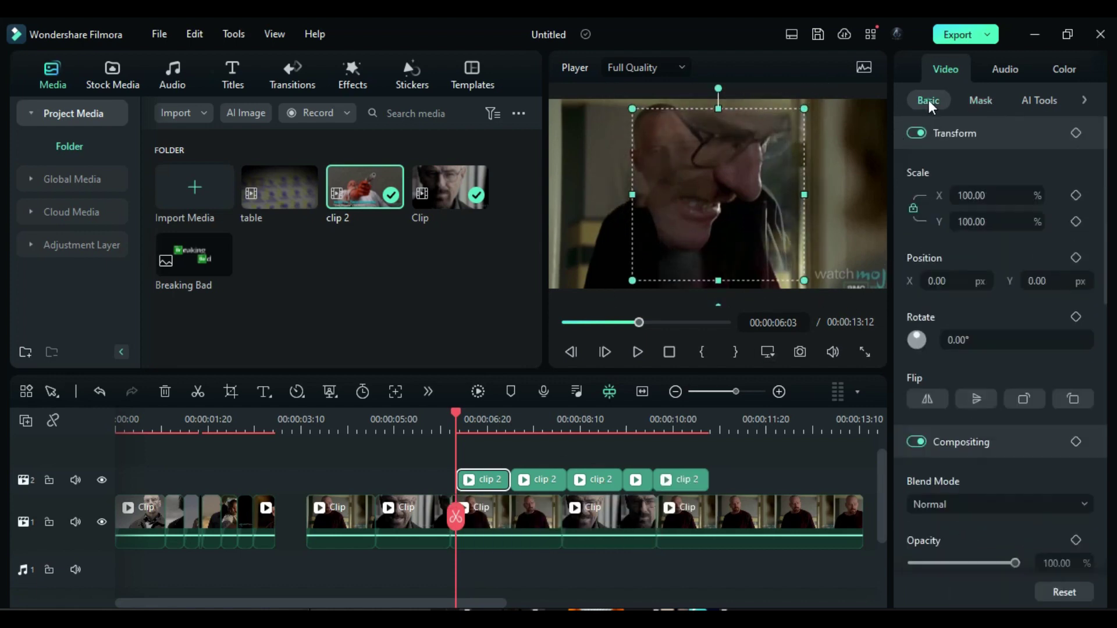
{"action": "left_click_drag", "start_coordinate": [970, 221], "coordinate": [989, 221]}
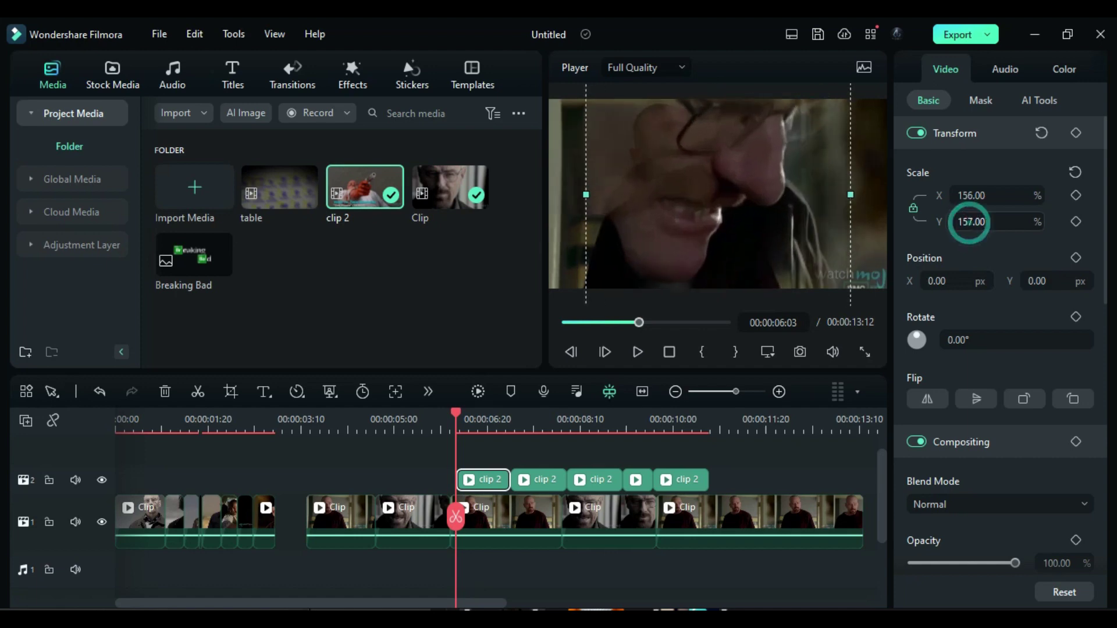
{"action": "left_click_drag", "start_coordinate": [948, 279], "coordinate": [769, 281]}
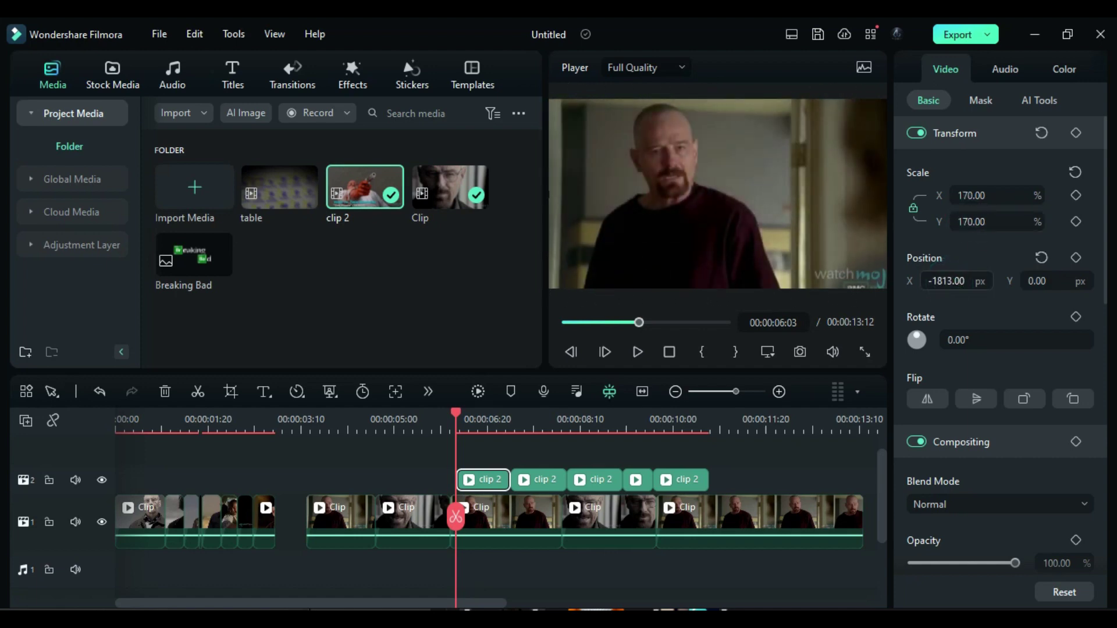
{"action": "left_click", "coordinate": [1076, 258]}
At 00:00:06:13, reset the piece's scale to 100% and keyframe its position at X -428.
{"action": "left_click", "coordinate": [458, 413]}
{"action": "left_click_drag", "start_coordinate": [460, 414], "coordinate": [473, 416]}
{"action": "left_click", "coordinate": [1042, 257]}
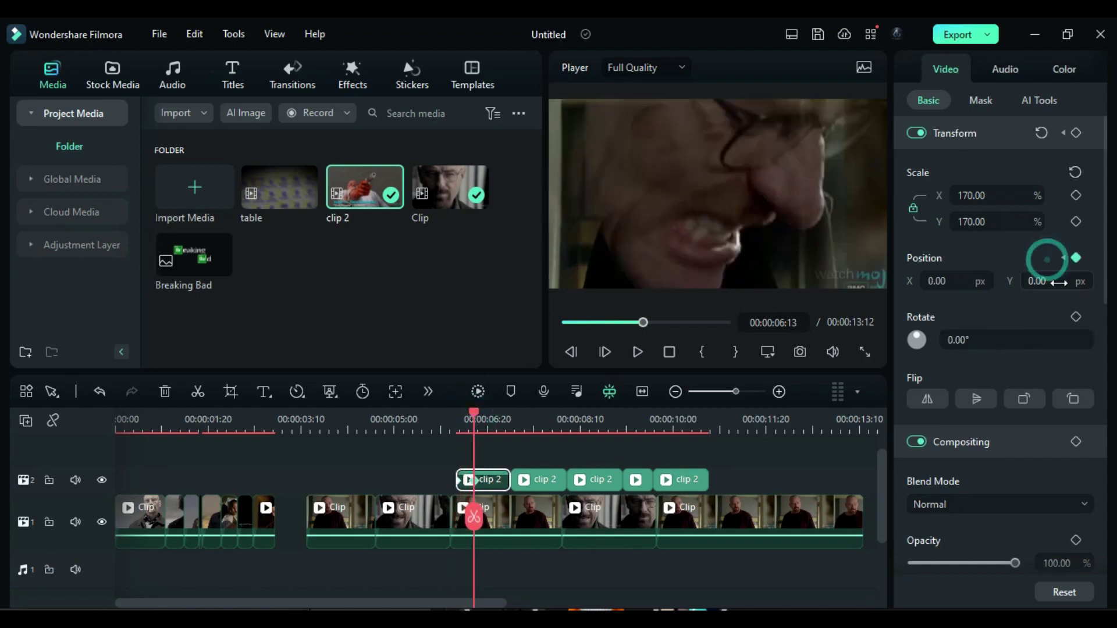
{"action": "left_click", "coordinate": [1041, 133]}
{"action": "left_click", "coordinate": [945, 281]}
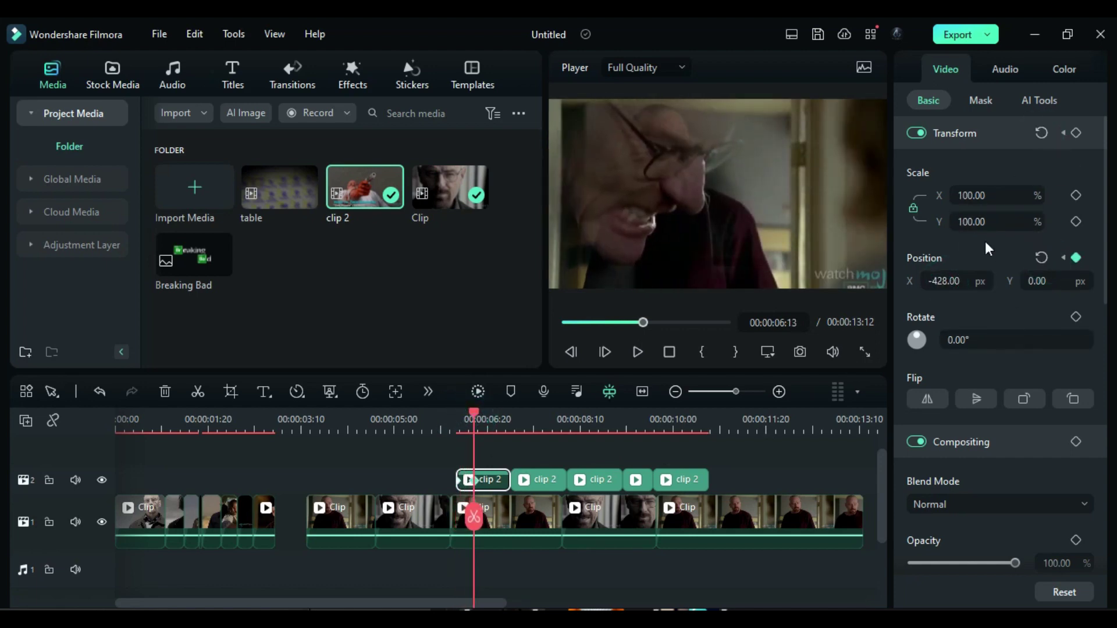
Reduce the piece's scale to 92% and tighten its circle mask to 52.35% scale, 48.39% width and 46.77% height.
{"action": "left_click", "coordinate": [980, 100]}
{"action": "left_click_drag", "start_coordinate": [947, 281], "coordinate": [945, 280]}
{"action": "left_click", "coordinate": [928, 101]}
{"action": "left_click_drag", "start_coordinate": [975, 222], "coordinate": [957, 223]}
{"action": "left_click", "coordinate": [978, 98]}
{"action": "left_click_drag", "start_coordinate": [964, 339], "coordinate": [958, 337]}
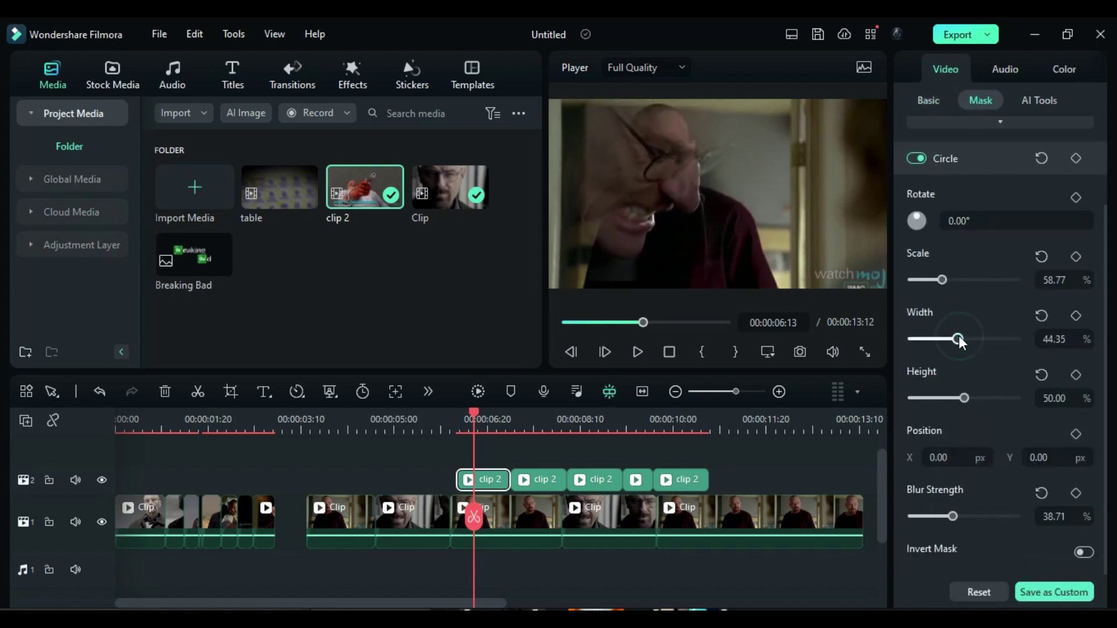
{"action": "left_click_drag", "start_coordinate": [964, 398], "coordinate": [961, 398]}
{"action": "left_click_drag", "start_coordinate": [942, 280], "coordinate": [940, 281]}
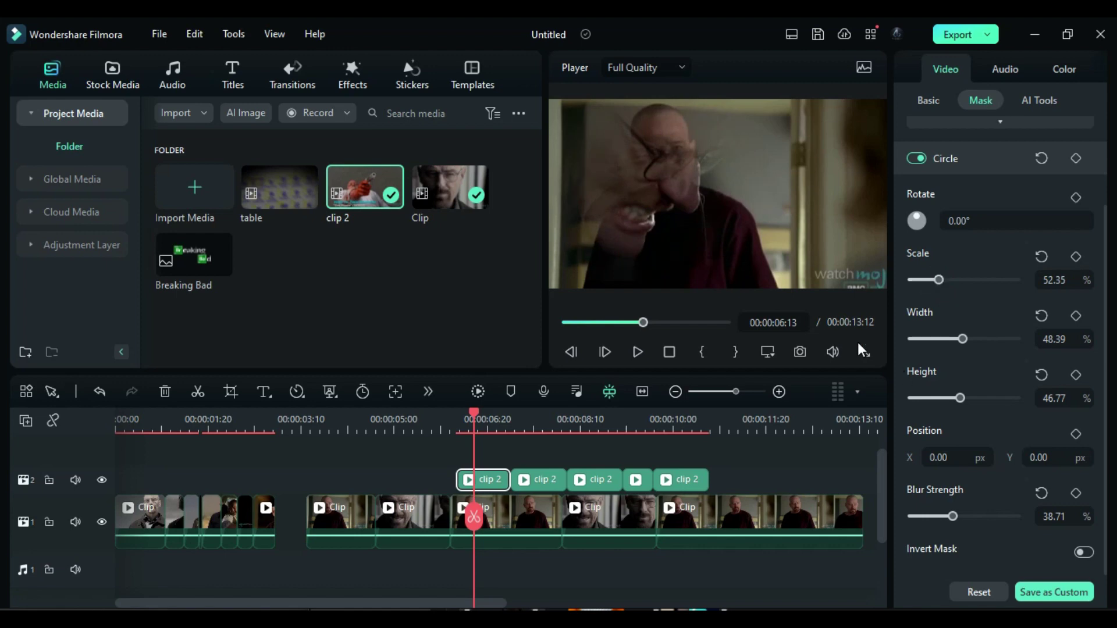
Fade out the first clip 2 piece with opacity keyframes at 100% on 00:00:06:28 and 0% on 00:00:07:03.
{"action": "left_click_drag", "start_coordinate": [474, 415], "coordinate": [512, 416]}
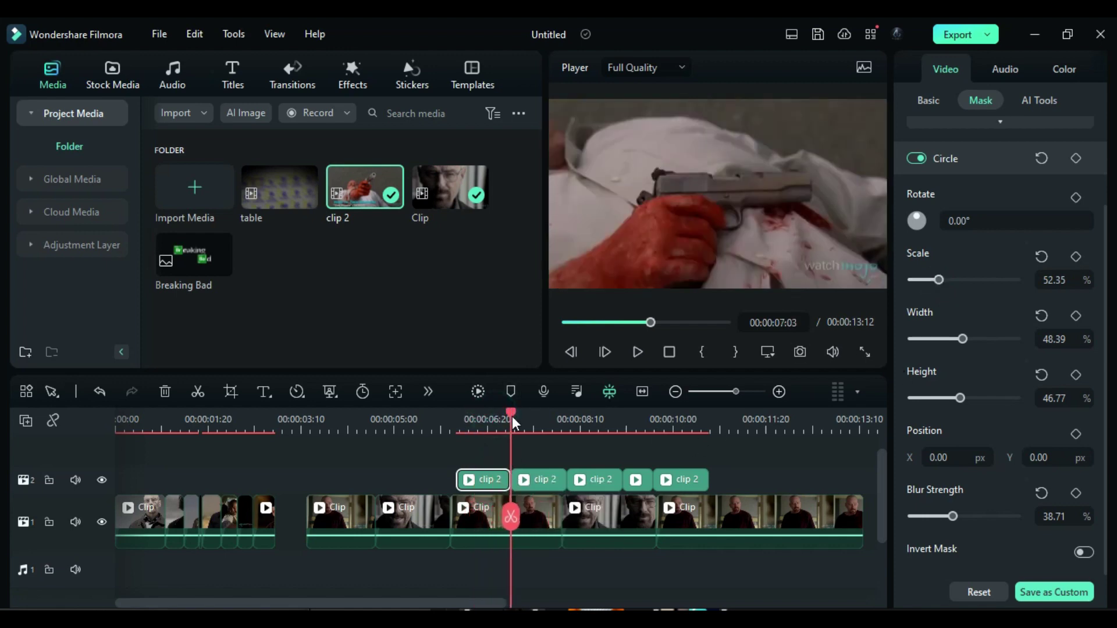
{"action": "left_click", "coordinate": [928, 100]}
{"action": "left_click", "coordinate": [1076, 540]}
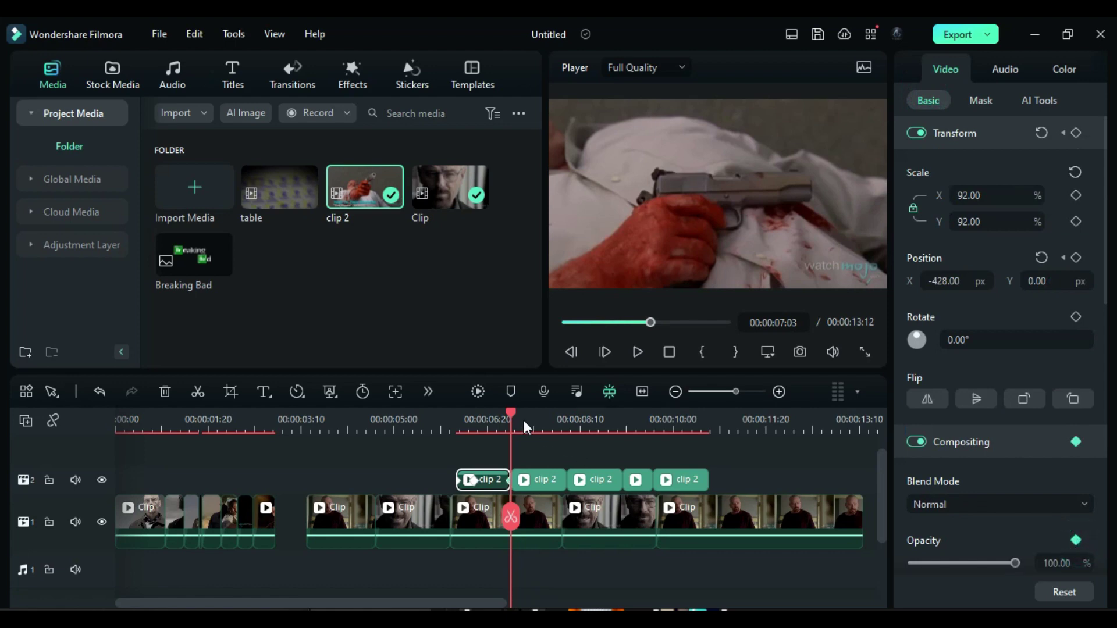
{"action": "left_click_drag", "start_coordinate": [508, 410], "coordinate": [502, 411]}
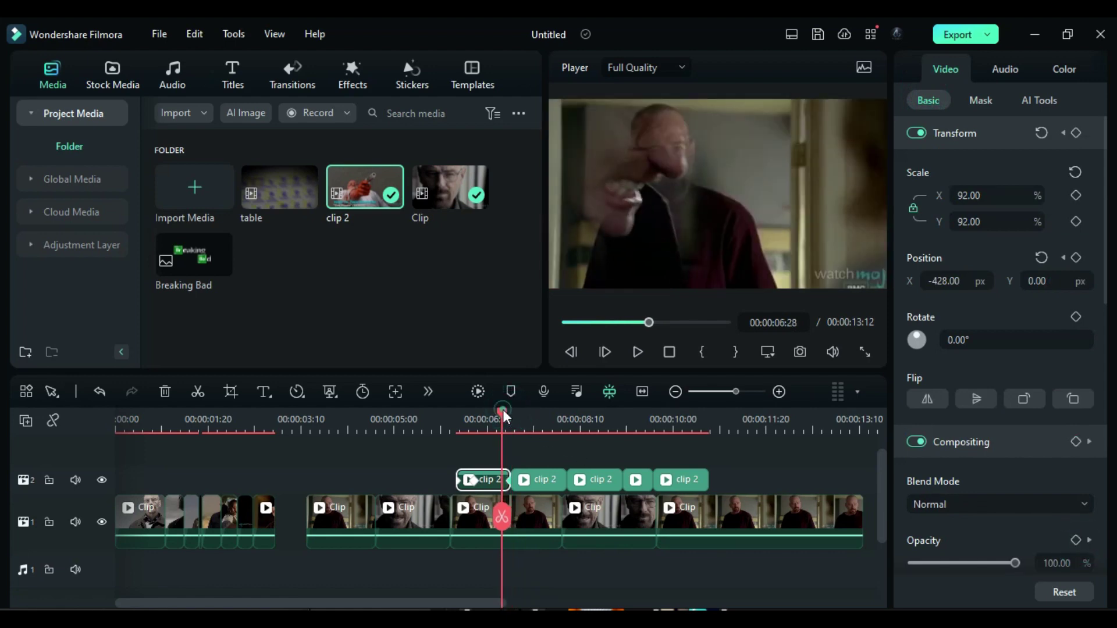
{"action": "left_click", "coordinate": [1075, 540]}
{"action": "left_click", "coordinate": [1089, 540]}
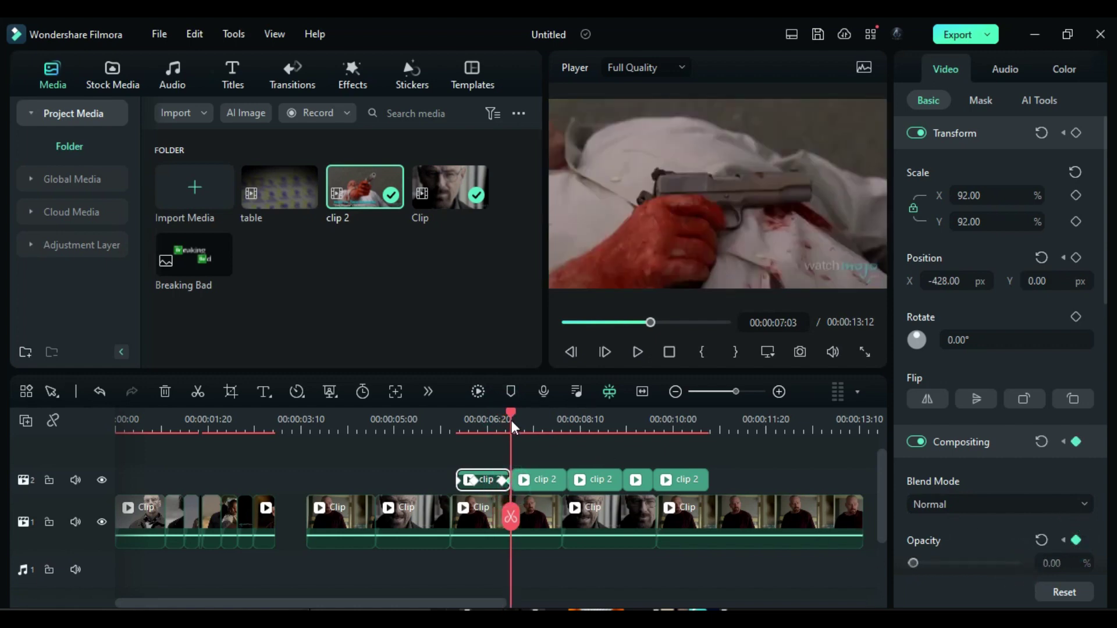
Apply the Extreme effect from the Shake video effects to the first clip 2 piece.
{"action": "left_click_drag", "start_coordinate": [511, 420], "coordinate": [472, 440]}
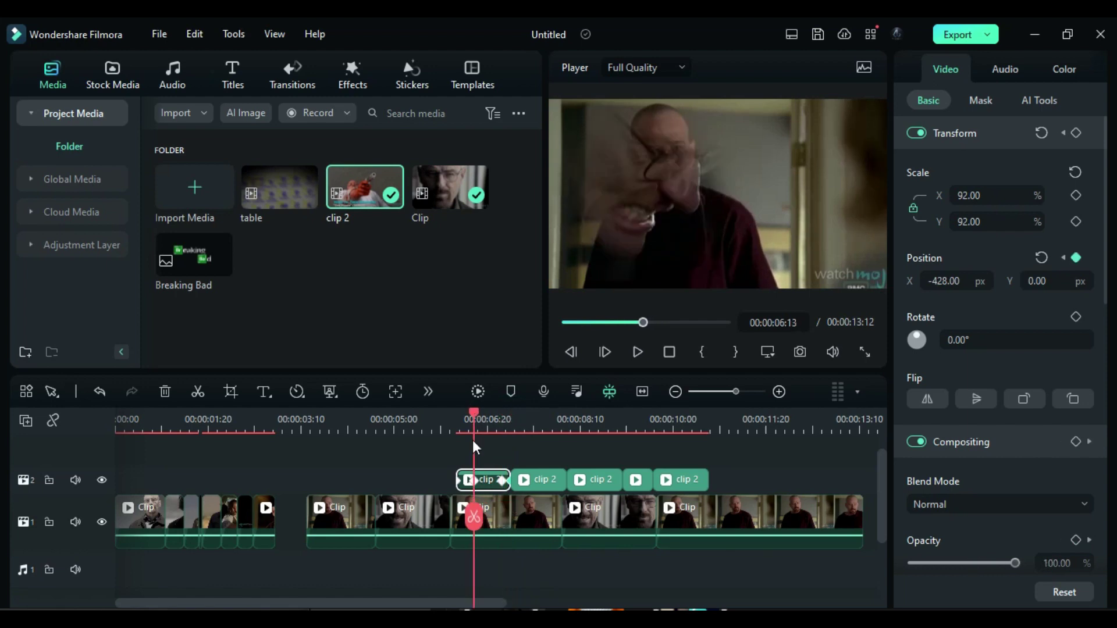
{"action": "left_click", "coordinate": [357, 88]}
{"action": "scroll", "coordinate": [134, 226], "scroll_direction": "up", "scroll_amount": 5}
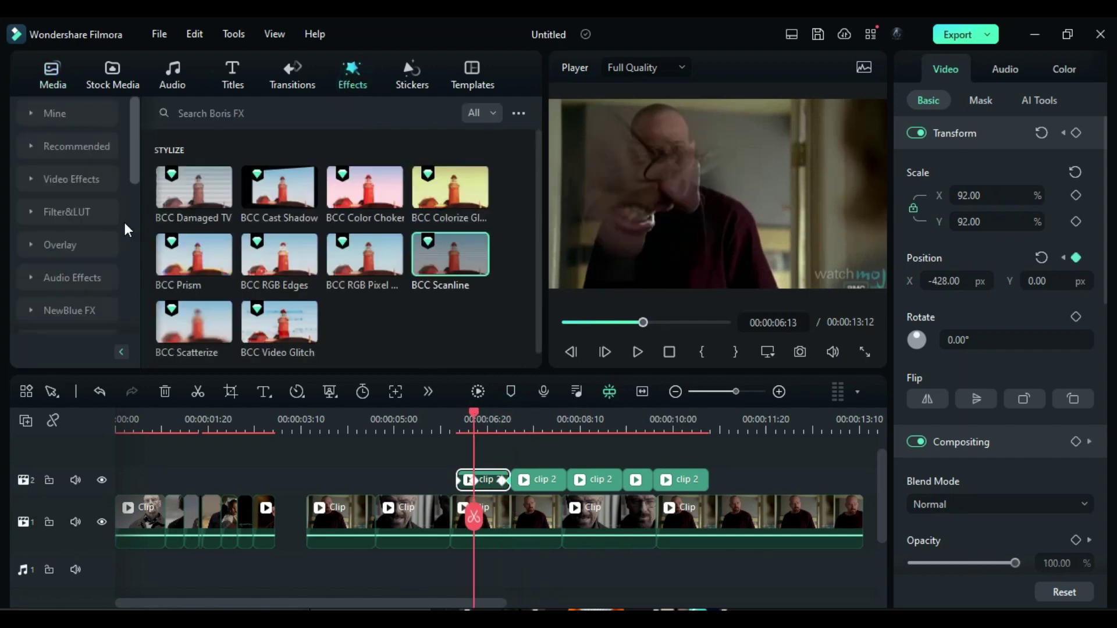
{"action": "left_click", "coordinate": [34, 169]}
{"action": "scroll", "coordinate": [76, 221], "scroll_direction": "down", "scroll_amount": 3}
{"action": "left_click", "coordinate": [68, 185]}
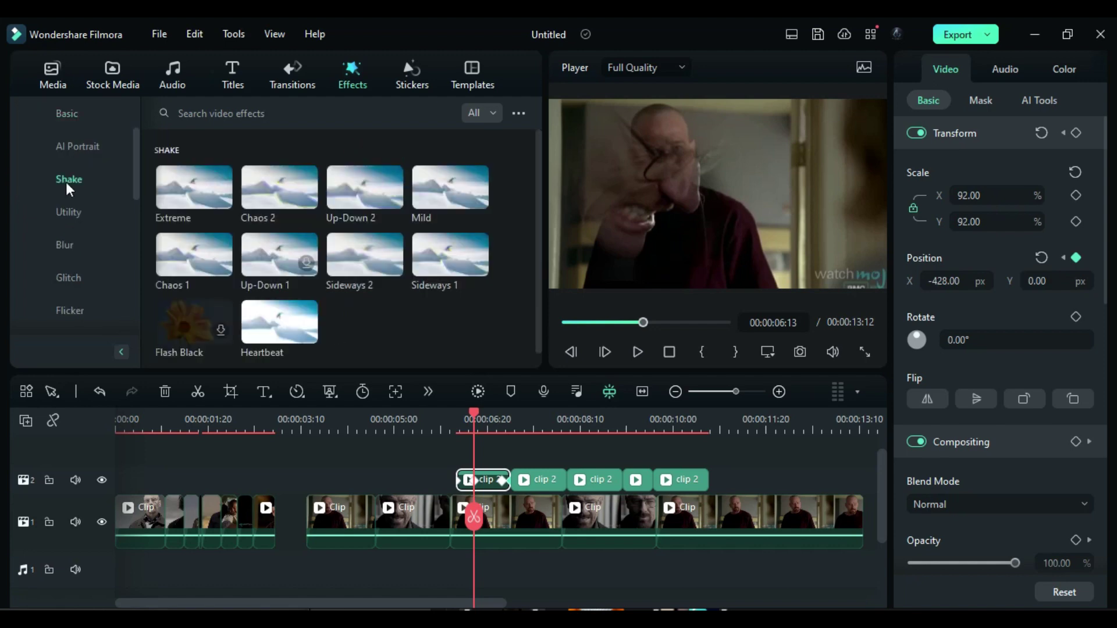
{"action": "left_click_drag", "start_coordinate": [164, 190], "coordinate": [492, 487]}
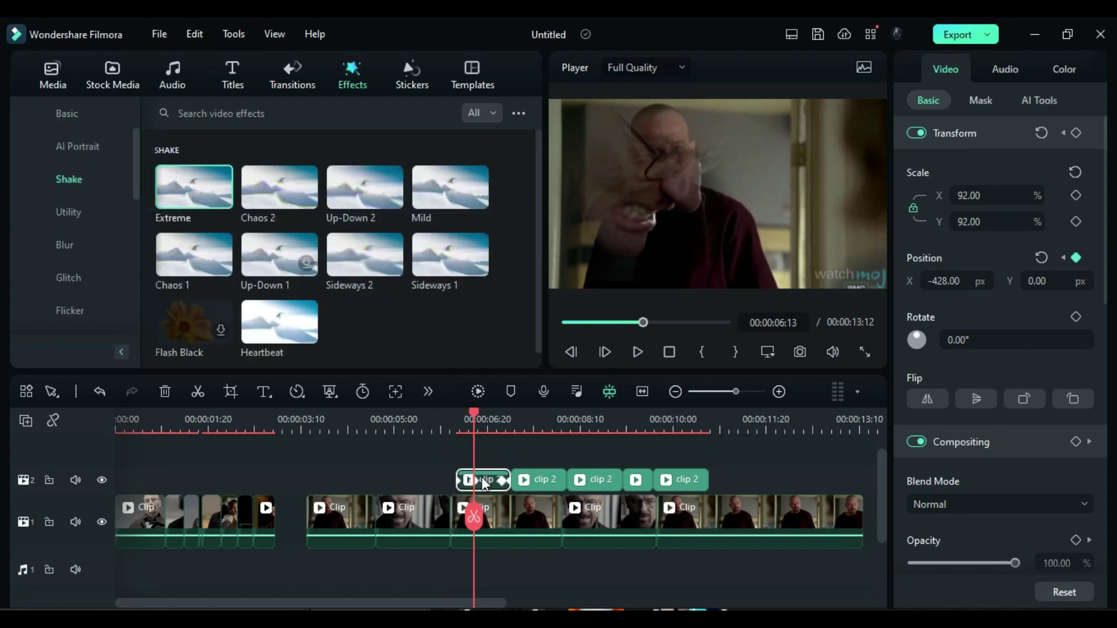
Move the second clip 2 piece onto a new third video track at 00:00:06:28 and scale it to 85%.
{"action": "mouse_move", "coordinate": [494, 438]}
{"action": "left_mouse_down"}
{"action": "mouse_move", "coordinate": [475, 423]}
{"action": "mouse_move", "coordinate": [500, 434]}
{"action": "left_mouse_up"}
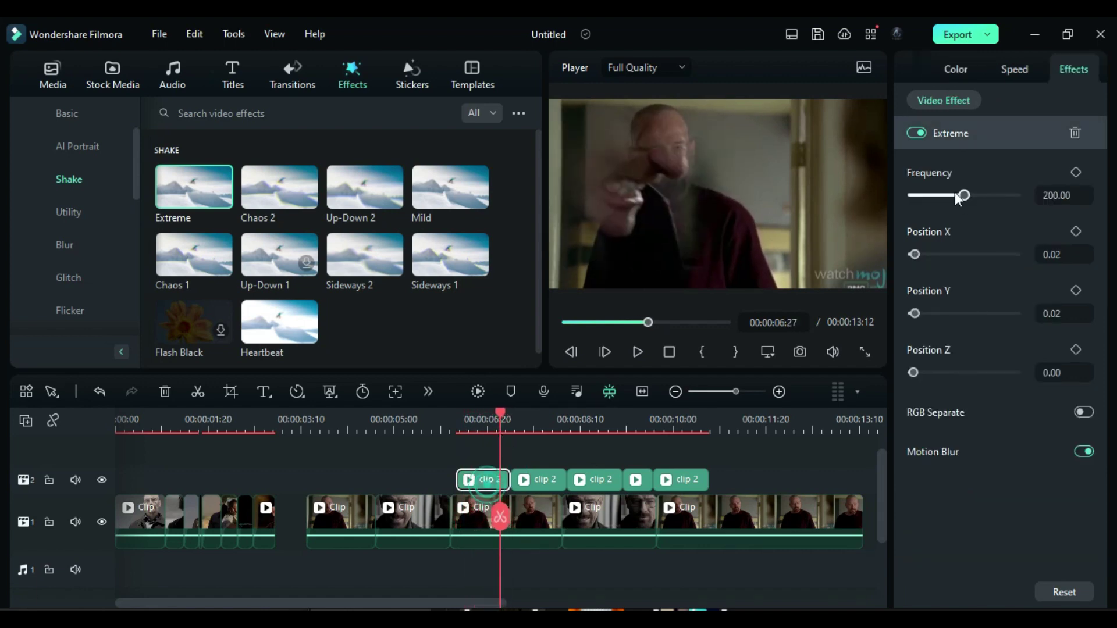
{"action": "left_click", "coordinate": [902, 67]}
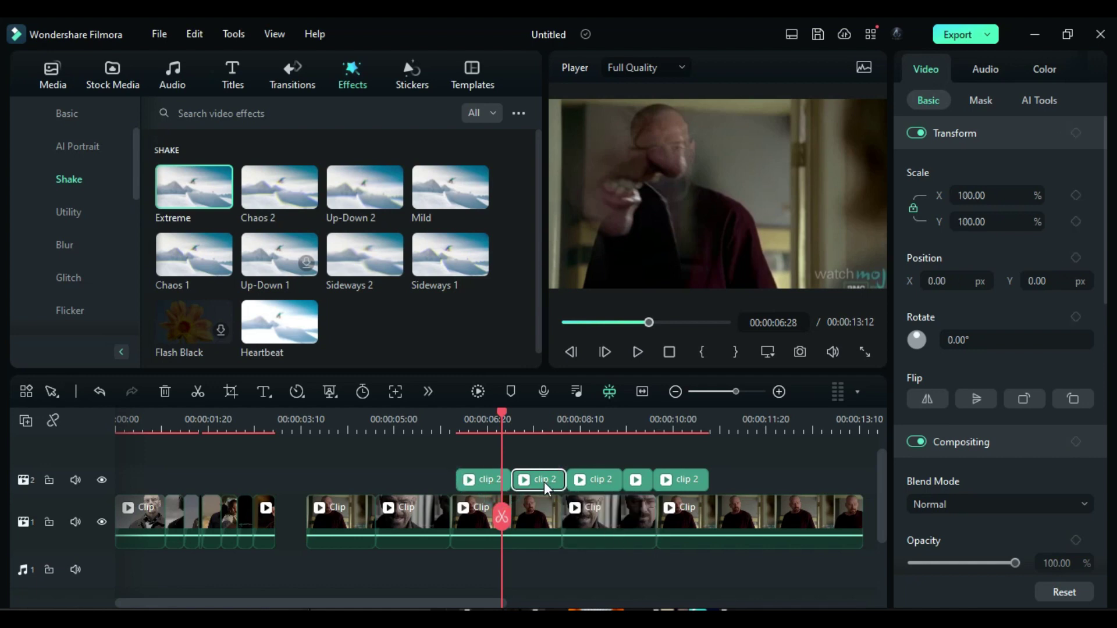
{"action": "left_click_drag", "start_coordinate": [543, 482], "coordinate": [534, 459]}
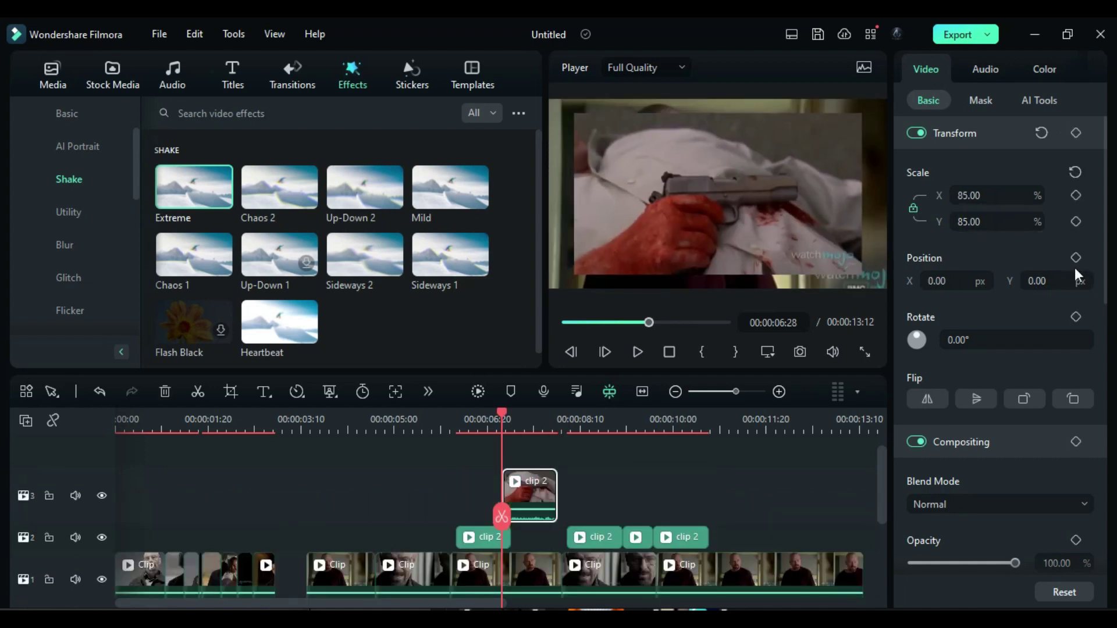
Add a Circle mask to the third-track piece with 66.80% scale and 45.16% blur strength, and increase its width and height.
{"action": "left_click", "coordinate": [985, 96]}
{"action": "left_click", "coordinate": [986, 184]}
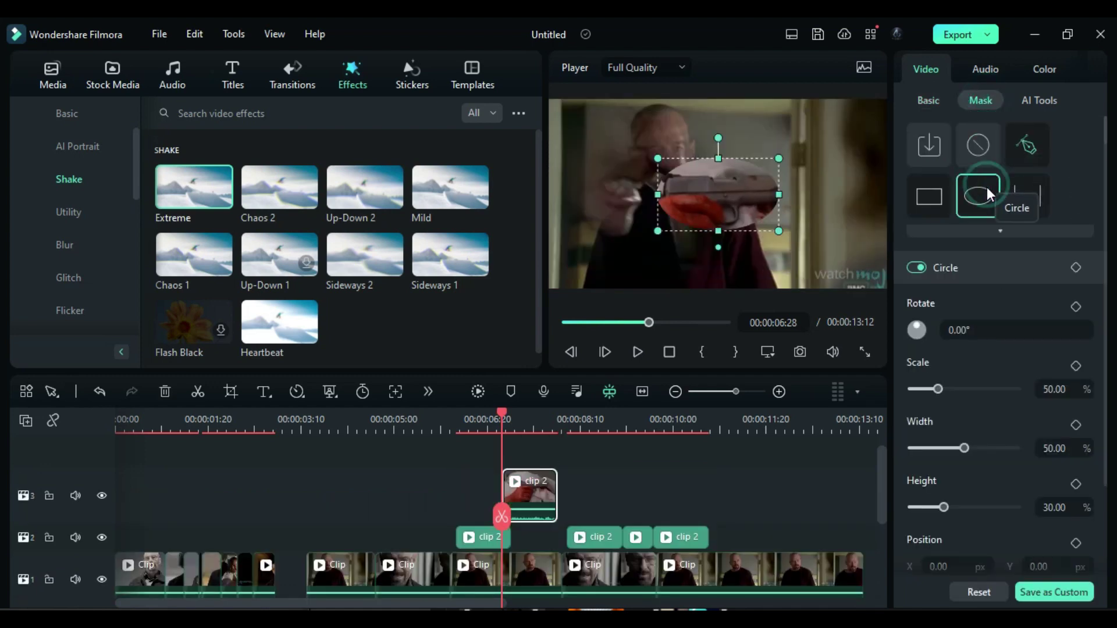
{"action": "left_click_drag", "start_coordinate": [938, 389], "coordinate": [947, 389]}
{"action": "scroll", "coordinate": [947, 396], "scroll_direction": "down", "scroll_amount": 3}
{"action": "left_click_drag", "start_coordinate": [913, 516], "coordinate": [957, 516]}
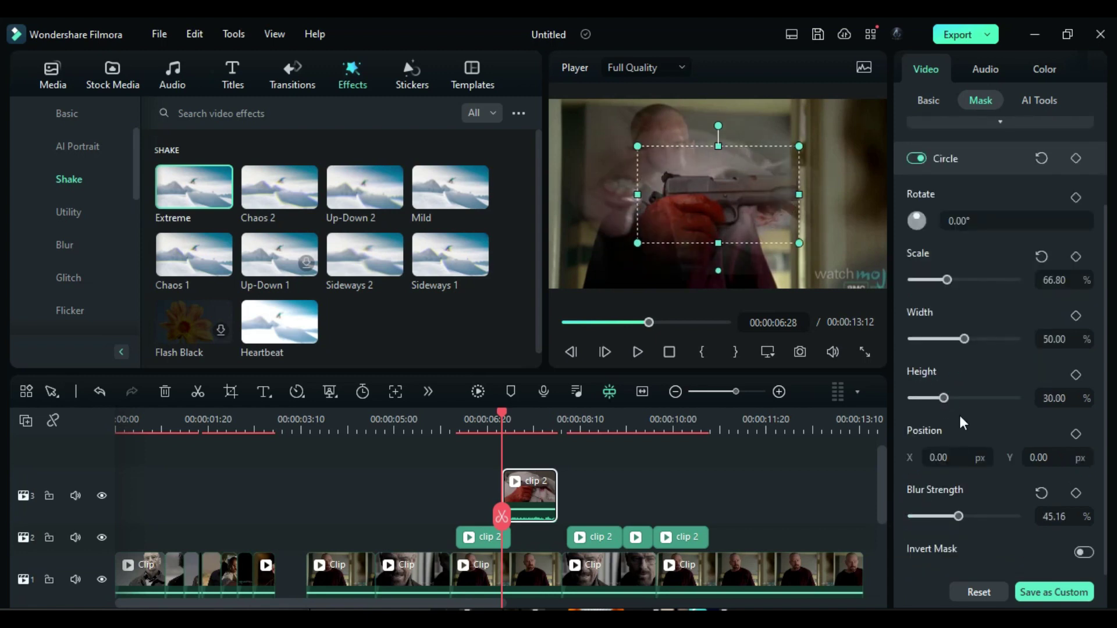
{"action": "left_click_drag", "start_coordinate": [964, 339], "coordinate": [971, 339]}
{"action": "left_click_drag", "start_coordinate": [943, 399], "coordinate": [955, 399]}
{"action": "left_click", "coordinate": [918, 96]}
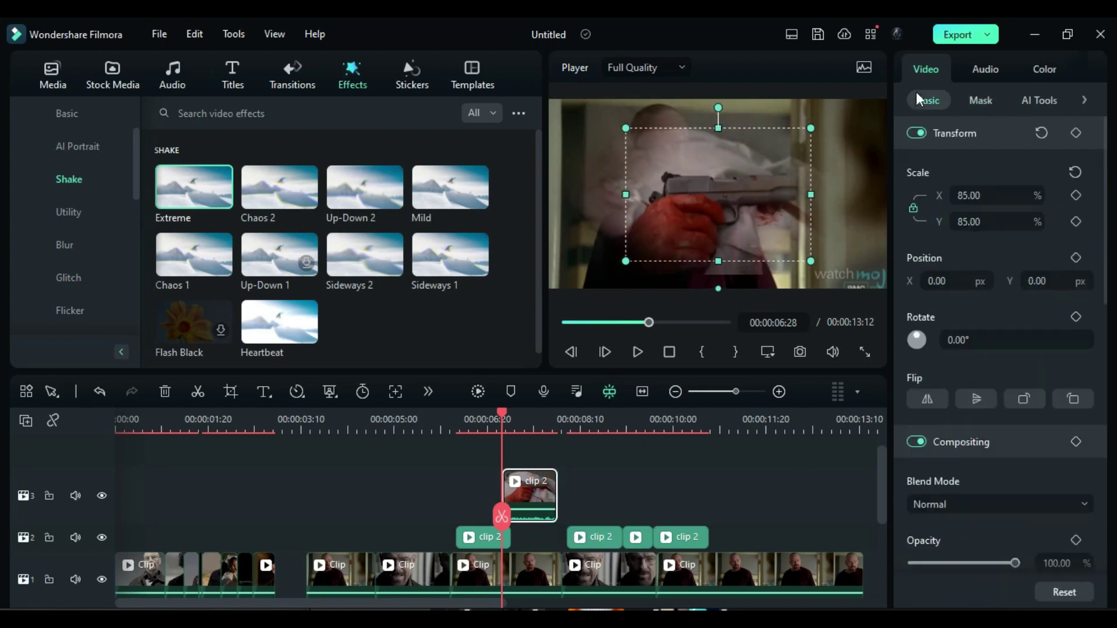
Set the third-track clip 2 piece to 138% scale and an X position of 2023 px, with a transform keyframe at 00:00:06:28.
{"action": "left_click_drag", "start_coordinate": [978, 221], "coordinate": [1009, 221]}
{"action": "mouse_move", "coordinate": [937, 281]}
{"action": "left_mouse_down"}
{"action": "mouse_move", "coordinate": [960, 281]}
{"action": "mouse_move", "coordinate": [937, 279]}
{"action": "left_mouse_up"}
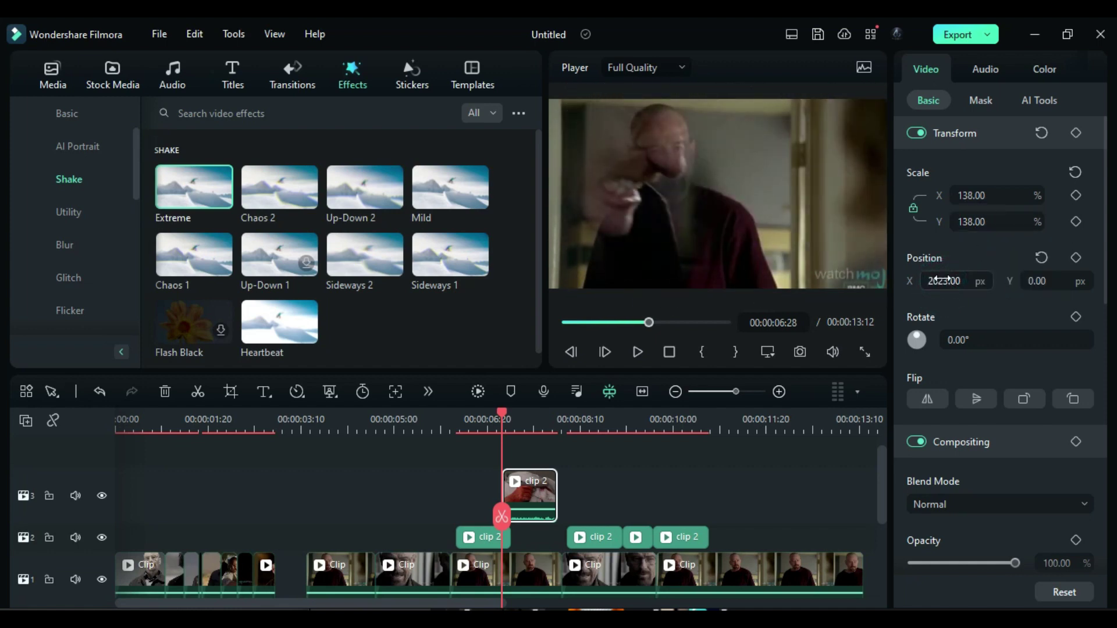
{"action": "left_click", "coordinate": [1076, 132]}
Add a transform keyframe at 00:00:07:08 on the third-track piece with 84% scale and an X position of 513 px.
{"action": "left_click_drag", "start_coordinate": [501, 414], "coordinate": [520, 414]}
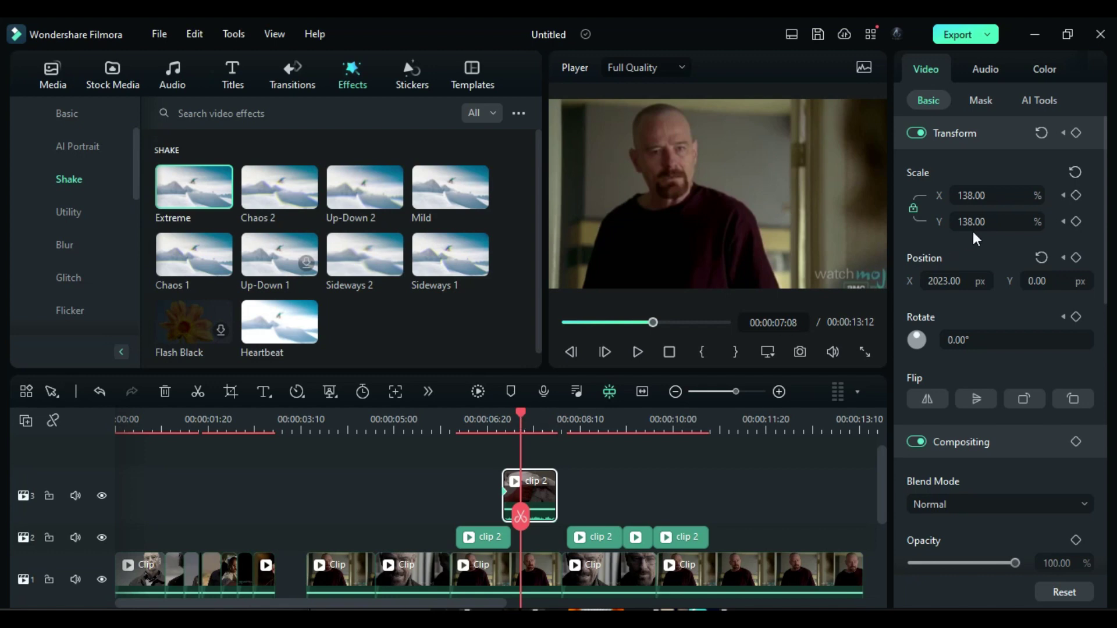
{"action": "left_click", "coordinate": [1041, 133]}
{"action": "left_click_drag", "start_coordinate": [950, 276], "coordinate": [963, 279]}
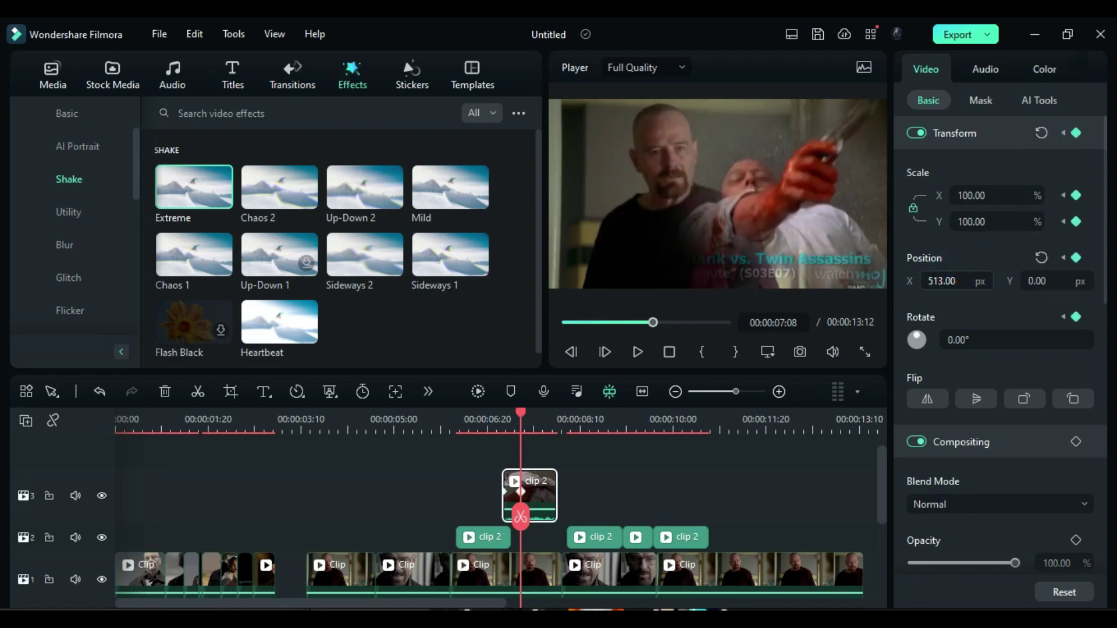
{"action": "left_click", "coordinate": [975, 223]}
Reduce the third-track piece's Circle mask scale to about 59% and narrow its width slightly.
{"action": "left_click_drag", "start_coordinate": [524, 415], "coordinate": [536, 417]}
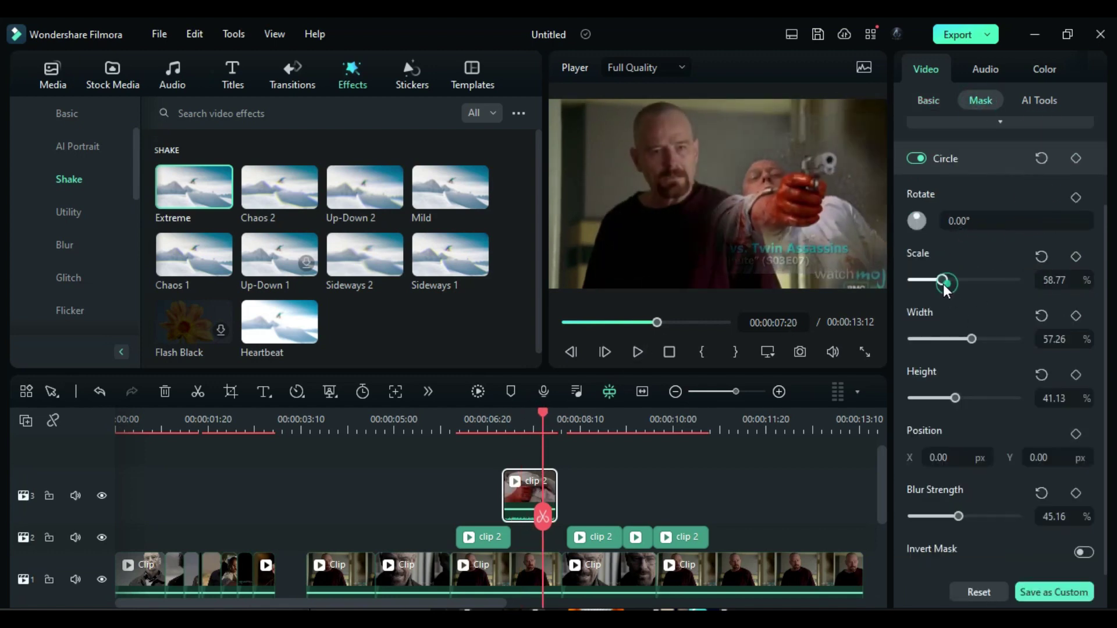
{"action": "left_click", "coordinate": [942, 283]}
{"action": "left_click_drag", "start_coordinate": [970, 339], "coordinate": [964, 339]}
{"action": "left_click", "coordinate": [928, 101]}
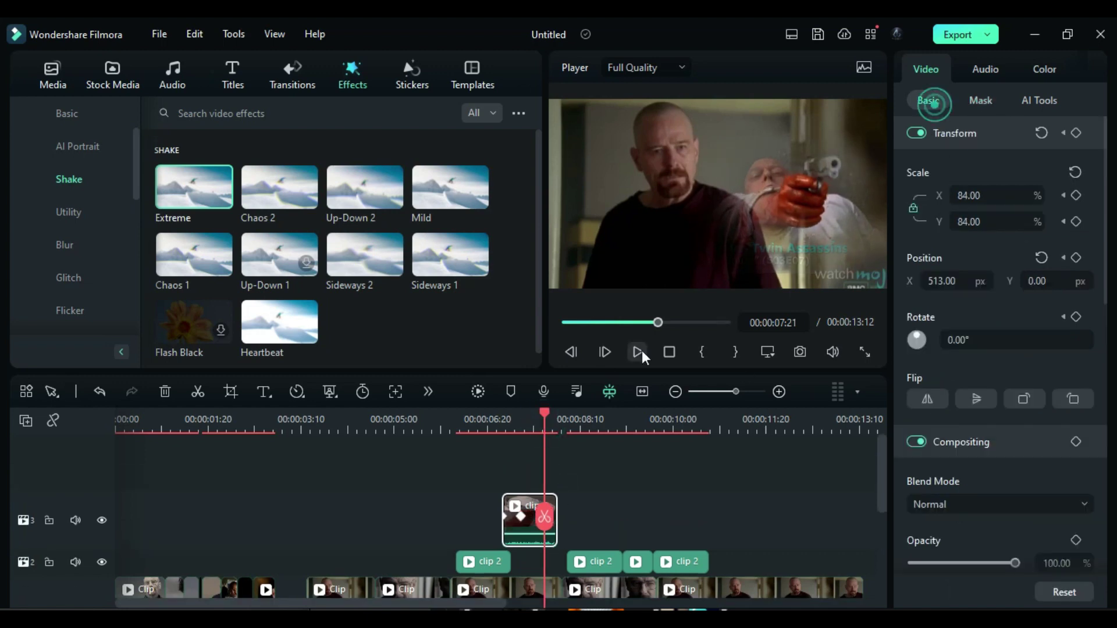
Fade out the third-track piece with opacity keyframes at 100% on 00:00:07:22 and 0% on 00:00:07:28.
{"action": "scroll", "coordinate": [616, 435], "scroll_direction": "down", "scroll_amount": 2}
{"action": "left_click_drag", "start_coordinate": [549, 418], "coordinate": [546, 415]}
{"action": "left_click", "coordinate": [1075, 540]}
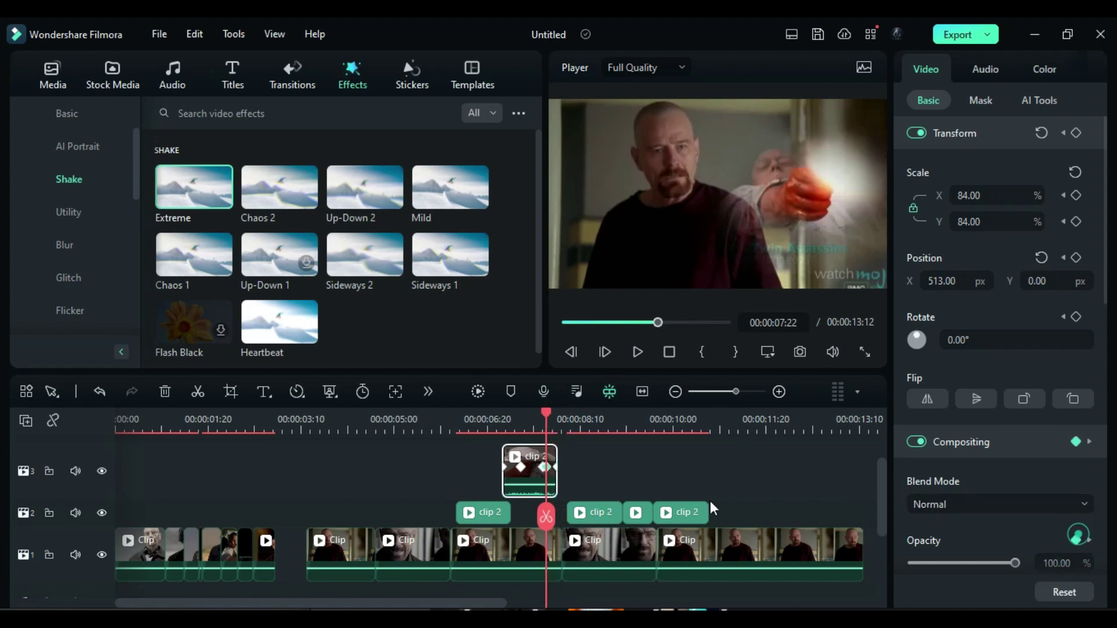
{"action": "left_click", "coordinate": [558, 474]}
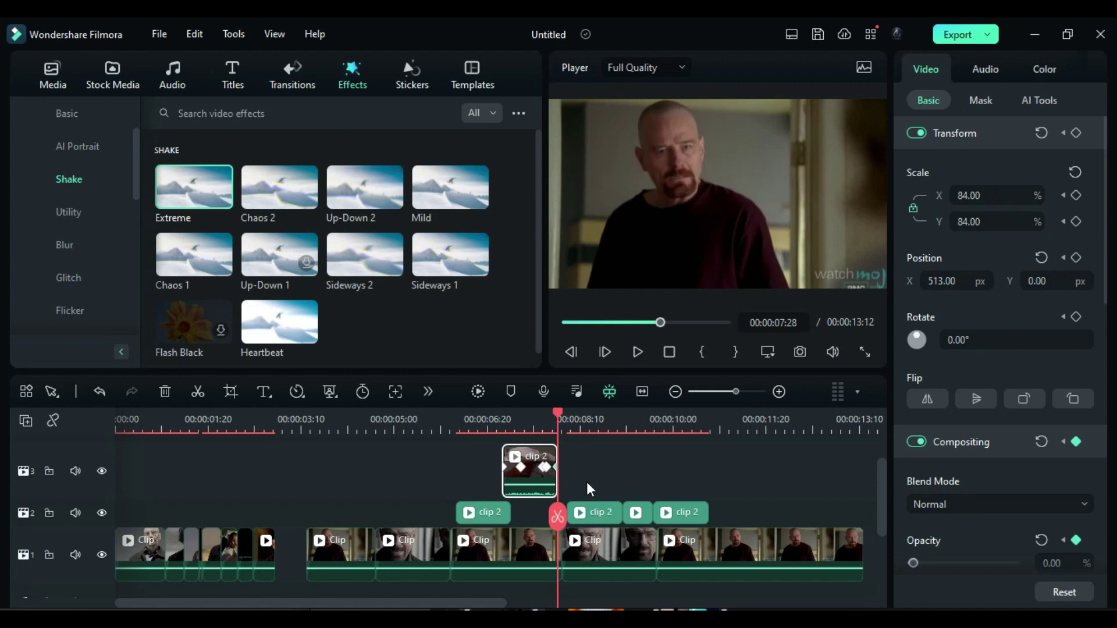
Move the next clip 2 piece on the second track so it starts at 00:00:07:22.
{"action": "scroll", "coordinate": [586, 488], "scroll_direction": "up", "scroll_amount": 1}
{"action": "left_click_drag", "start_coordinate": [555, 416], "coordinate": [546, 417]}
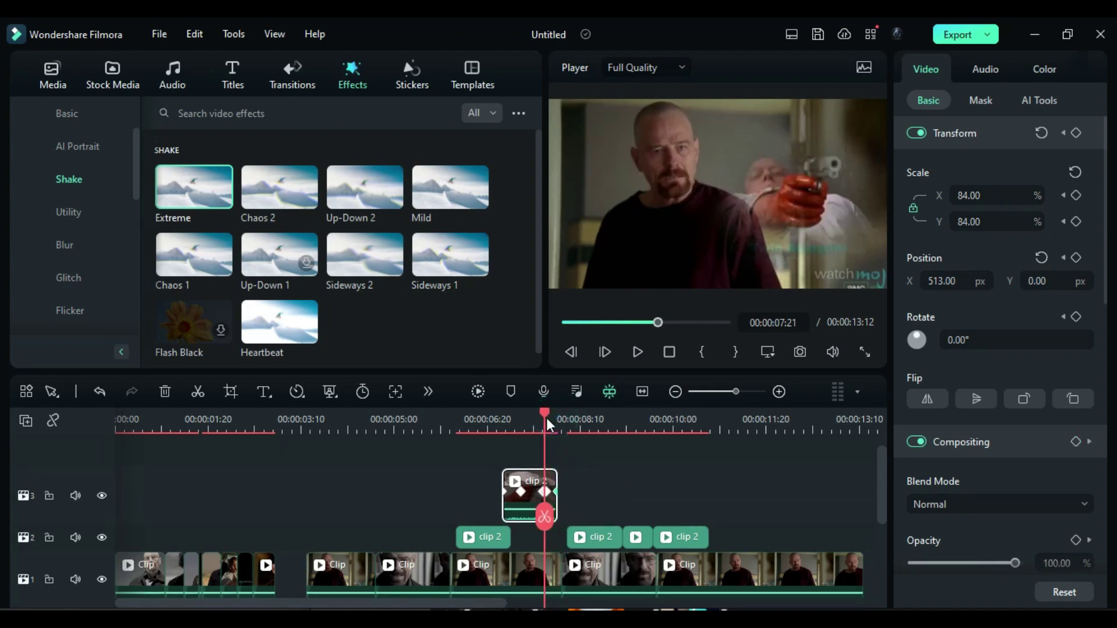
{"action": "scroll", "coordinate": [591, 487], "scroll_direction": "down", "scroll_amount": 1}
{"action": "left_click", "coordinate": [584, 514]}
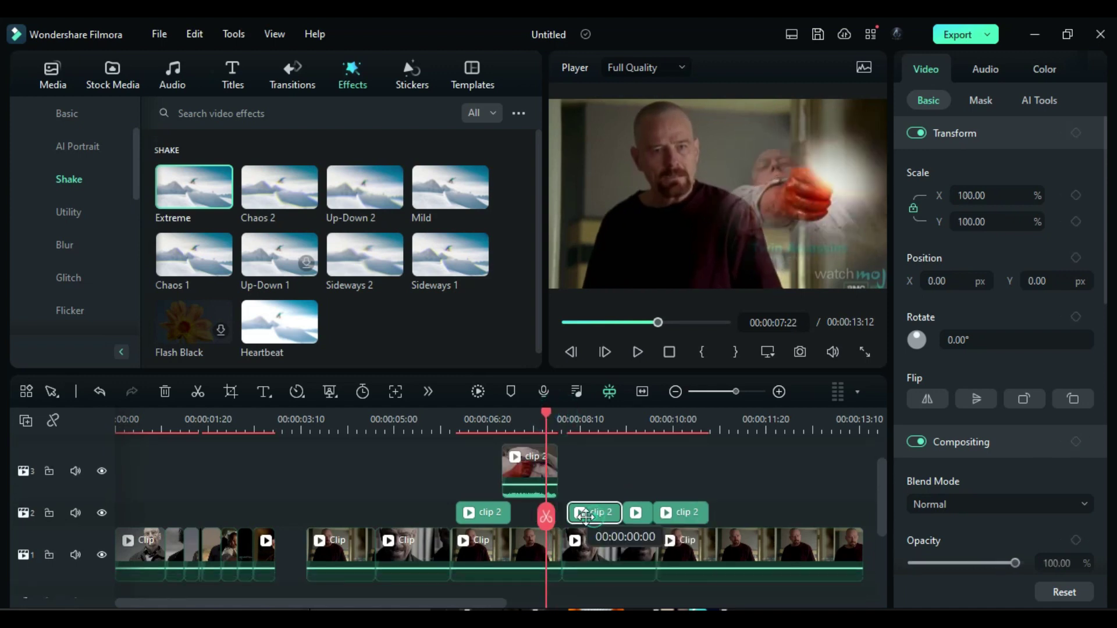
{"action": "left_click_drag", "start_coordinate": [585, 515], "coordinate": [572, 518]}
{"action": "scroll", "coordinate": [578, 525], "scroll_direction": "up", "scroll_amount": 2}
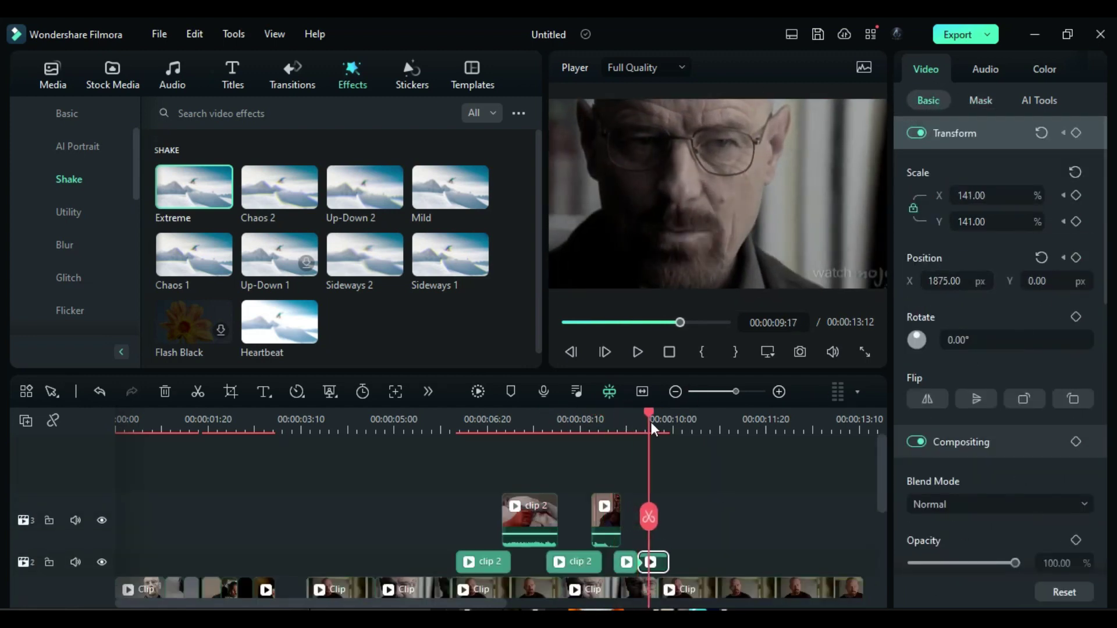
Copy the first third-track clip 2 piece and paste it at 00:00:09:26.
{"action": "left_click", "coordinate": [525, 523]}
{"action": "mouse_move", "coordinate": [651, 430]}
{"action": "left_mouse_down"}
{"action": "mouse_move", "coordinate": [677, 420]}
{"action": "mouse_move", "coordinate": [665, 419]}
{"action": "left_mouse_up"}
{"action": "key", "text": "ctrl+c"}
{"action": "key", "text": "ctrl+v"}
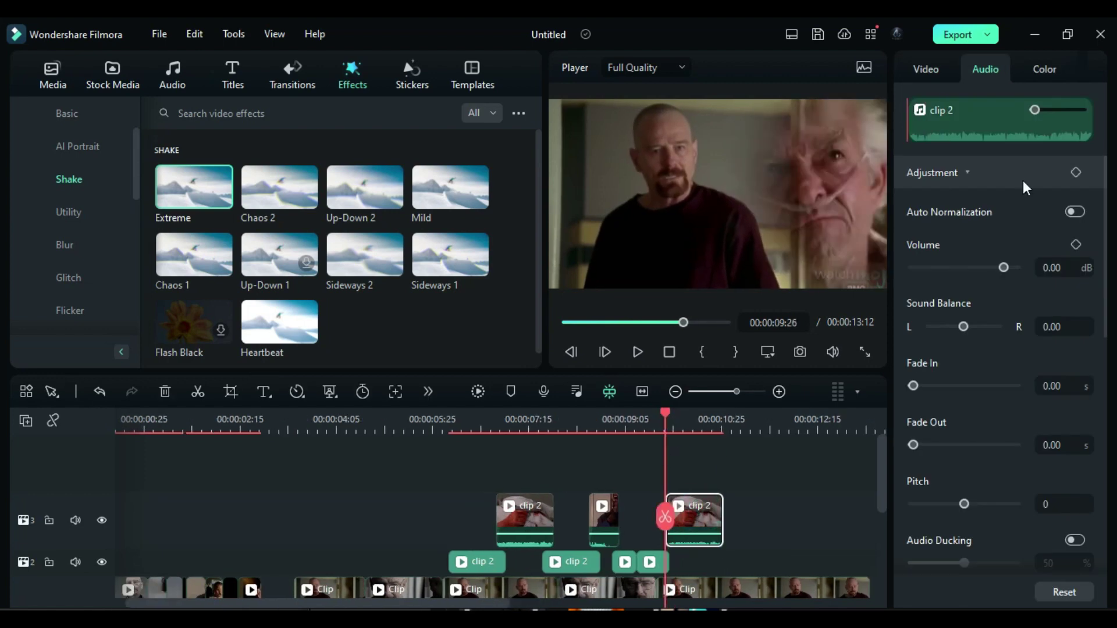
Move the pasted piece to start at 00:00:09:19, shorten it, and set its starting X position to -1874 px.
{"action": "left_click", "coordinate": [925, 70]}
{"action": "left_click", "coordinate": [655, 429]}
{"action": "left_click_drag", "start_coordinate": [711, 520], "coordinate": [701, 521]}
{"action": "left_click_drag", "start_coordinate": [656, 431], "coordinate": [652, 431]}
{"action": "left_click_drag", "start_coordinate": [713, 522], "coordinate": [682, 505]}
{"action": "scroll", "coordinate": [701, 499], "scroll_direction": "down", "scroll_amount": 1}
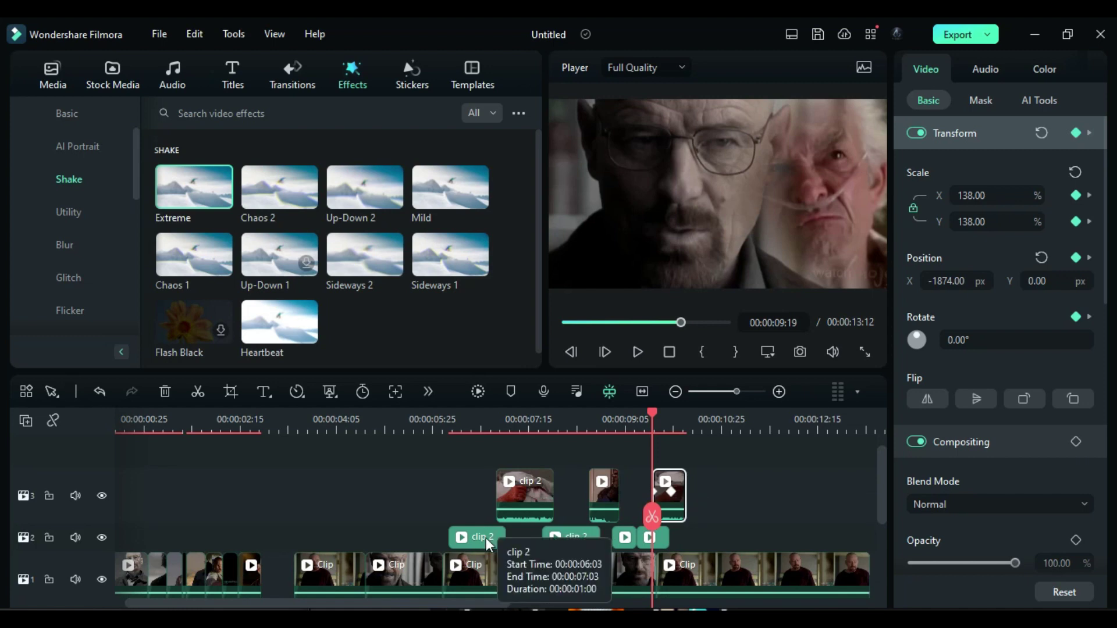
{"action": "left_click", "coordinate": [486, 537]}
{"action": "key", "text": "ctrl+c"}
{"action": "key", "text": "ctrl+v"}
{"action": "key", "text": "ctrl+z"}
Duplicate the short clip 2 pieces and place the copies on the second and third tracks after the existing ones.
{"action": "left_click", "coordinate": [605, 487]}
{"action": "key", "text": "ctrl+c"}
{"action": "key", "text": "ctrl+v"}
{"action": "left_click", "coordinate": [654, 429]}
{"action": "left_click_drag", "start_coordinate": [660, 428], "coordinate": [699, 430]}
{"action": "left_click_drag", "start_coordinate": [625, 537], "coordinate": [713, 494]}
Place a copy of the first second-track clip 2 piece at the end of the second track.
{"action": "left_click", "coordinate": [710, 420]}
{"action": "left_click_drag", "start_coordinate": [496, 537], "coordinate": [759, 531]}
{"action": "left_click", "coordinate": [732, 421]}
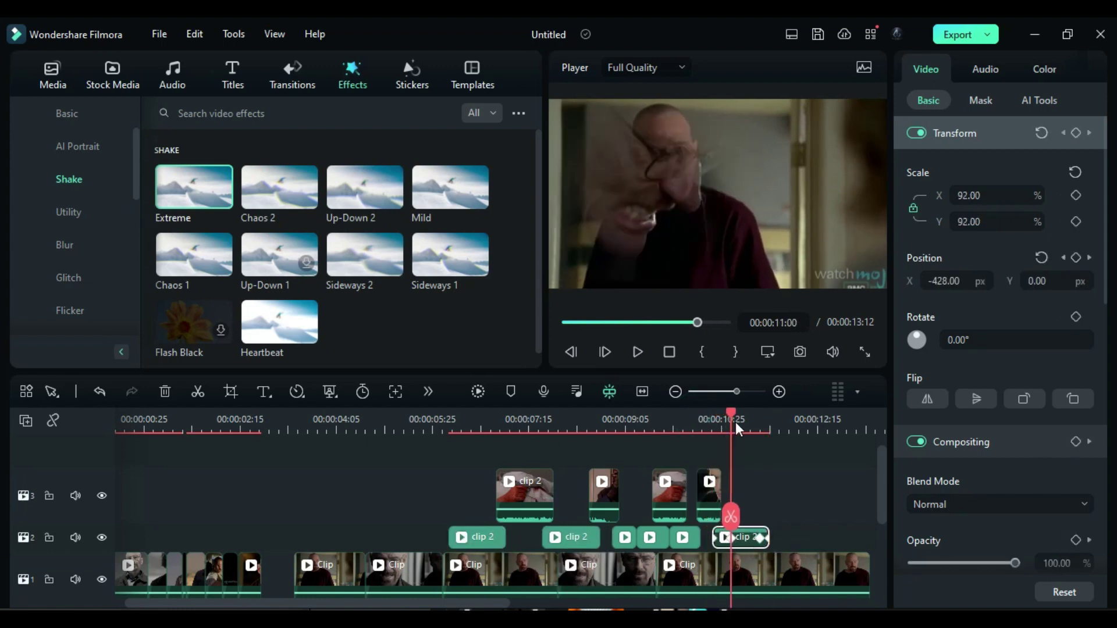
Slide the last second-track piece in with X position keyframes from 1187 px to 508 px, and shorten the piece.
{"action": "left_click_drag", "start_coordinate": [931, 284], "coordinate": [968, 271]}
{"action": "left_click_drag", "start_coordinate": [731, 538], "coordinate": [747, 538]}
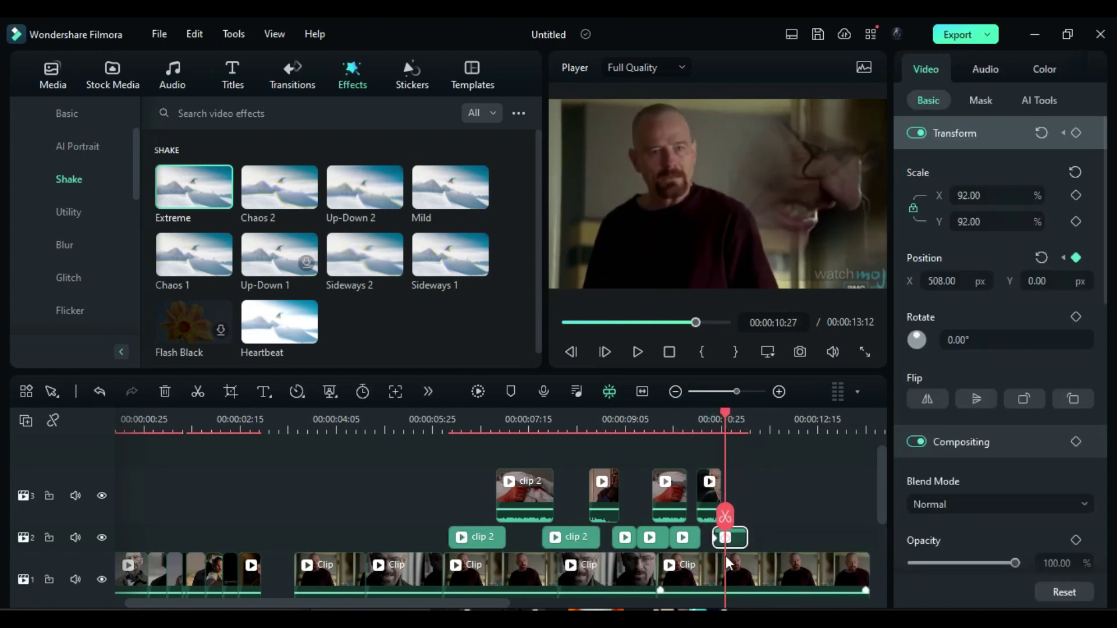
Add the table footage on a new fourth video track at 00:00:09:05 and set its blend mode to Screen.
{"action": "left_click", "coordinate": [625, 422]}
{"action": "left_click_drag", "start_coordinate": [685, 503], "coordinate": [684, 503]}
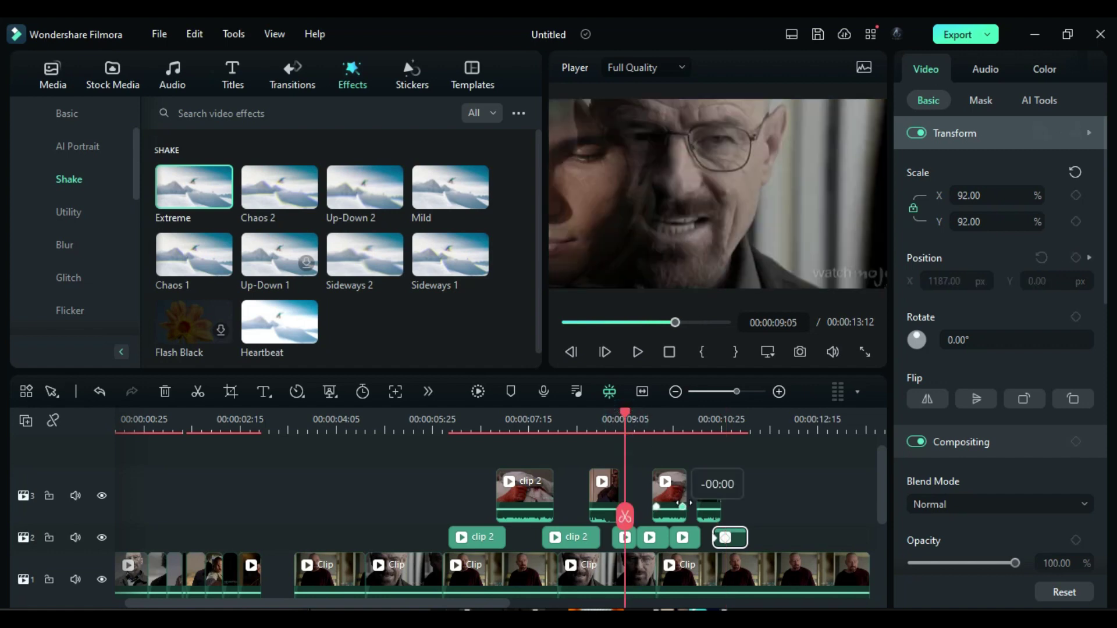
{"action": "scroll", "coordinate": [656, 554], "scroll_direction": "up", "scroll_amount": 1}
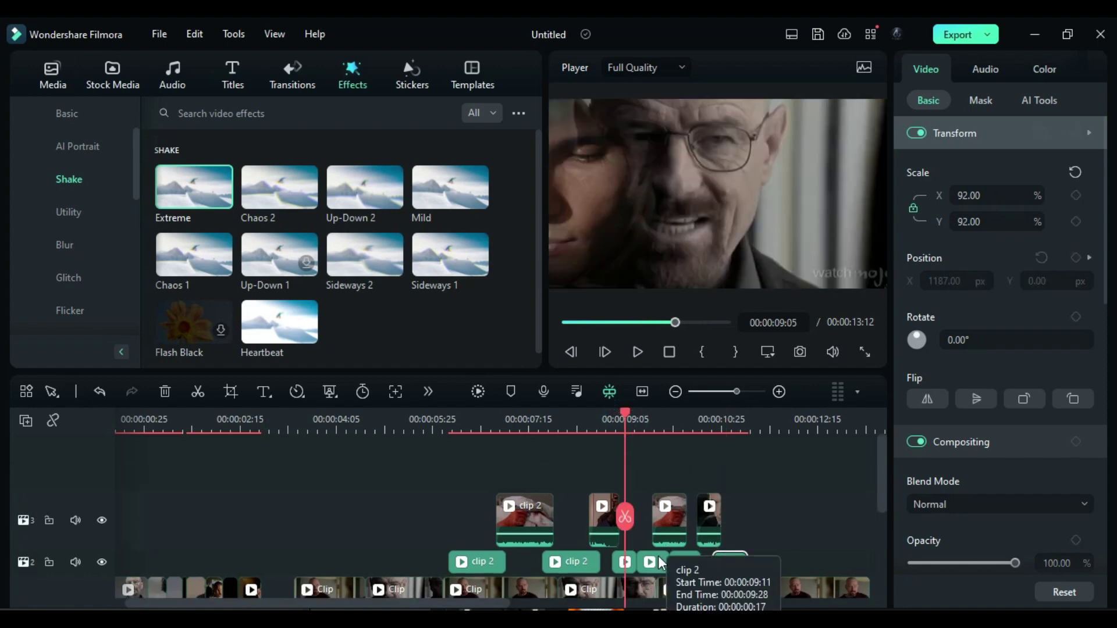
{"action": "left_click", "coordinate": [52, 76]}
{"action": "left_click_drag", "start_coordinate": [271, 194], "coordinate": [634, 469]}
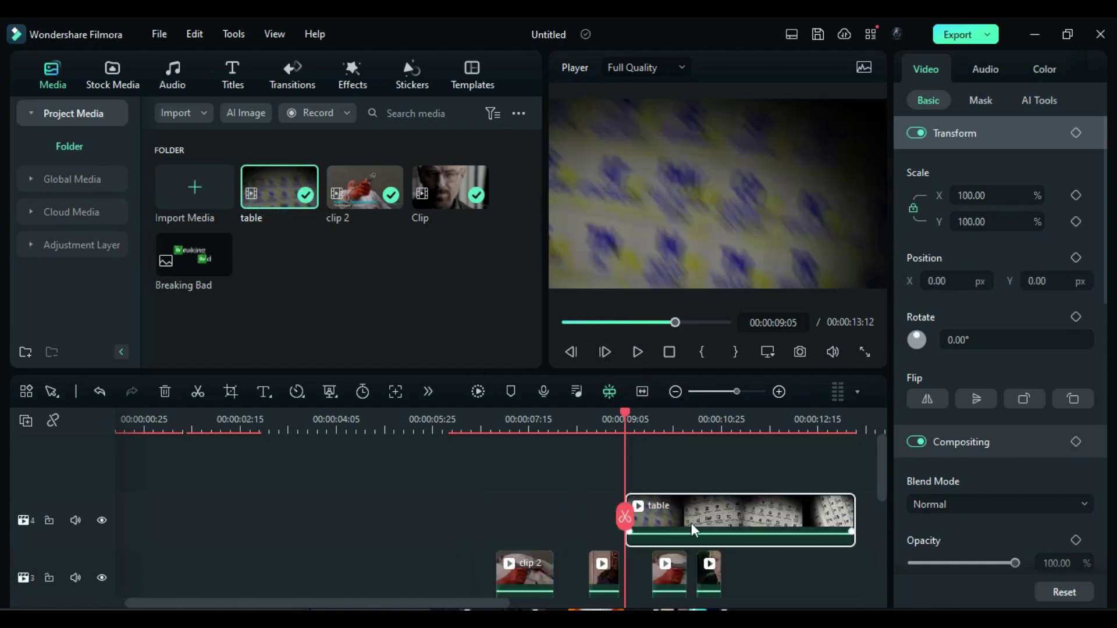
{"action": "scroll", "coordinate": [691, 522], "scroll_direction": "down", "scroll_amount": 1}
{"action": "left_click", "coordinate": [989, 504]}
{"action": "left_click", "coordinate": [955, 389]}
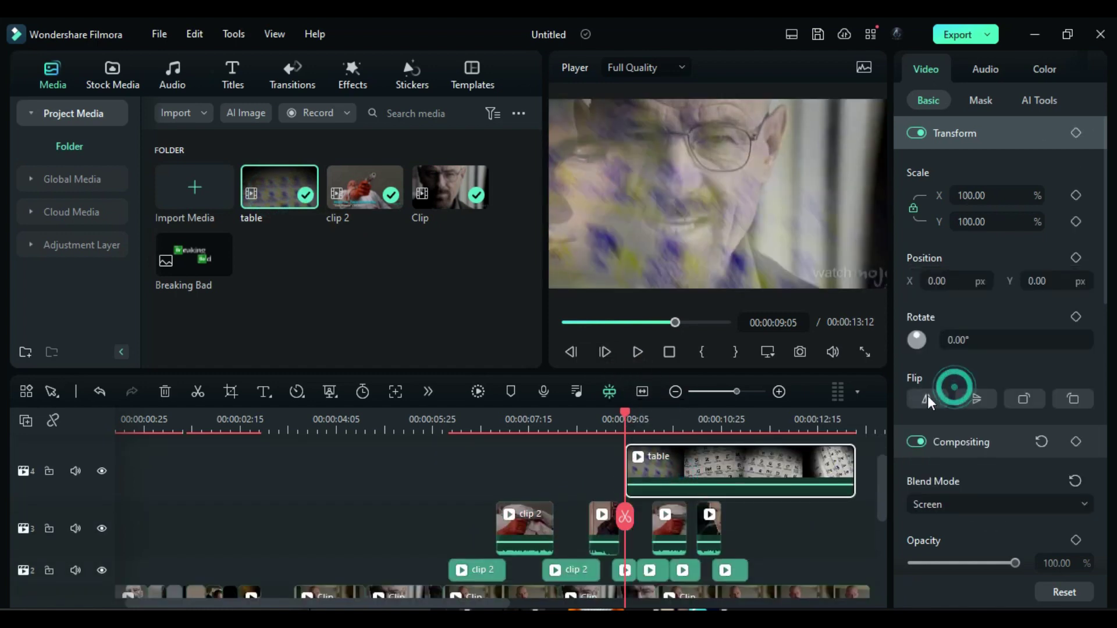
Apply the Extreme shake effect to the shortened third-track copy and try it on the last second-track piece.
{"action": "left_click", "coordinate": [462, 436]}
{"action": "scroll", "coordinate": [477, 444], "scroll_direction": "down", "scroll_amount": 1}
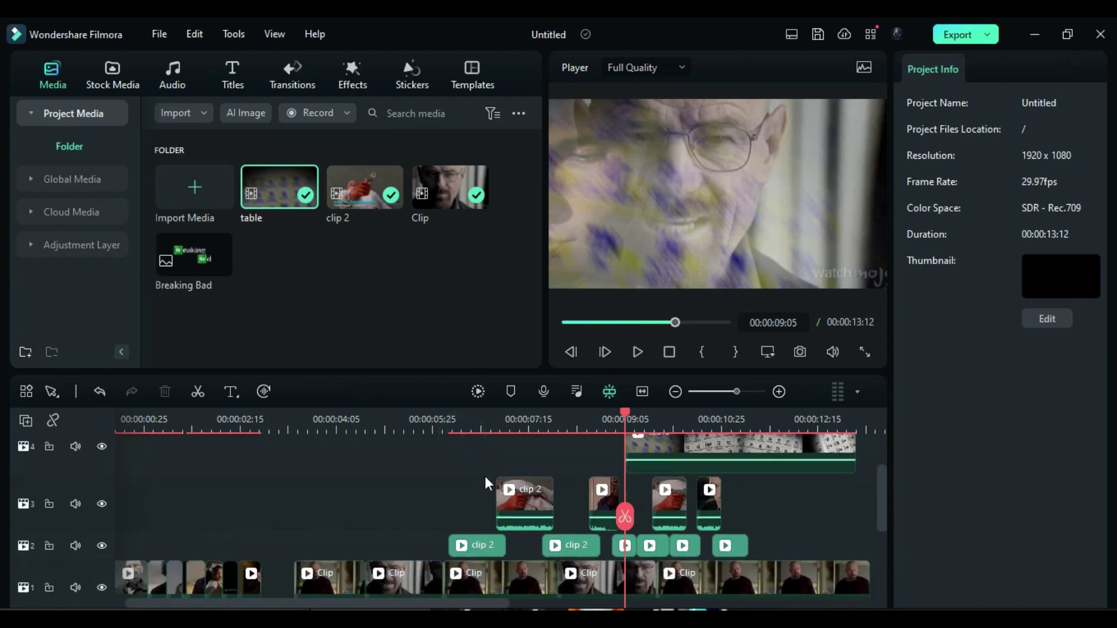
{"action": "left_click", "coordinate": [489, 541]}
{"action": "left_click", "coordinate": [352, 75]}
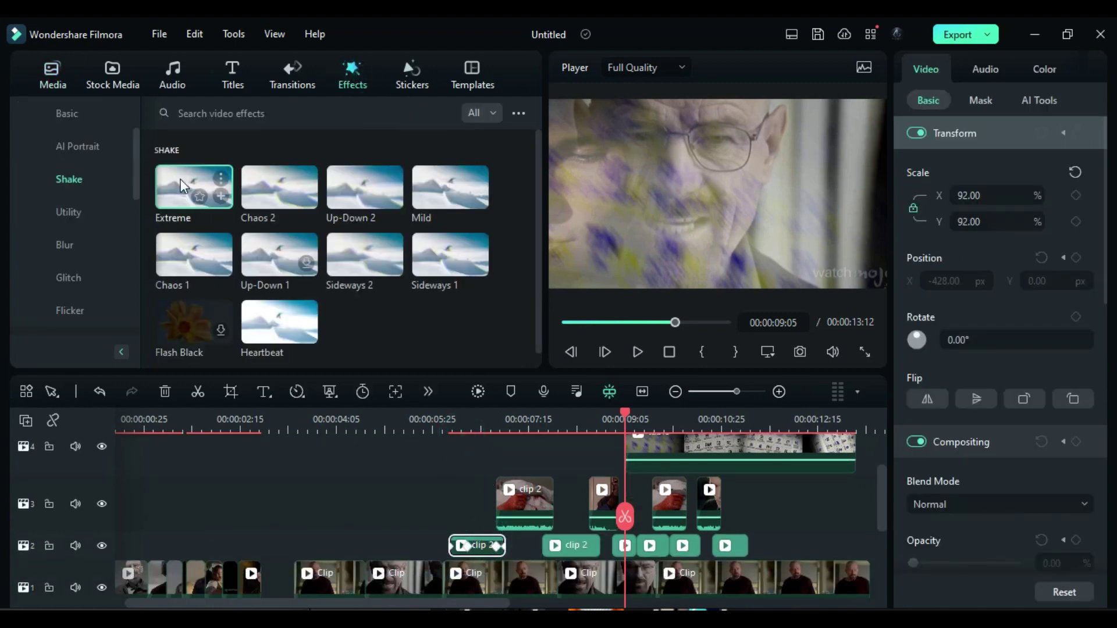
{"action": "left_click_drag", "start_coordinate": [194, 189], "coordinate": [672, 514]}
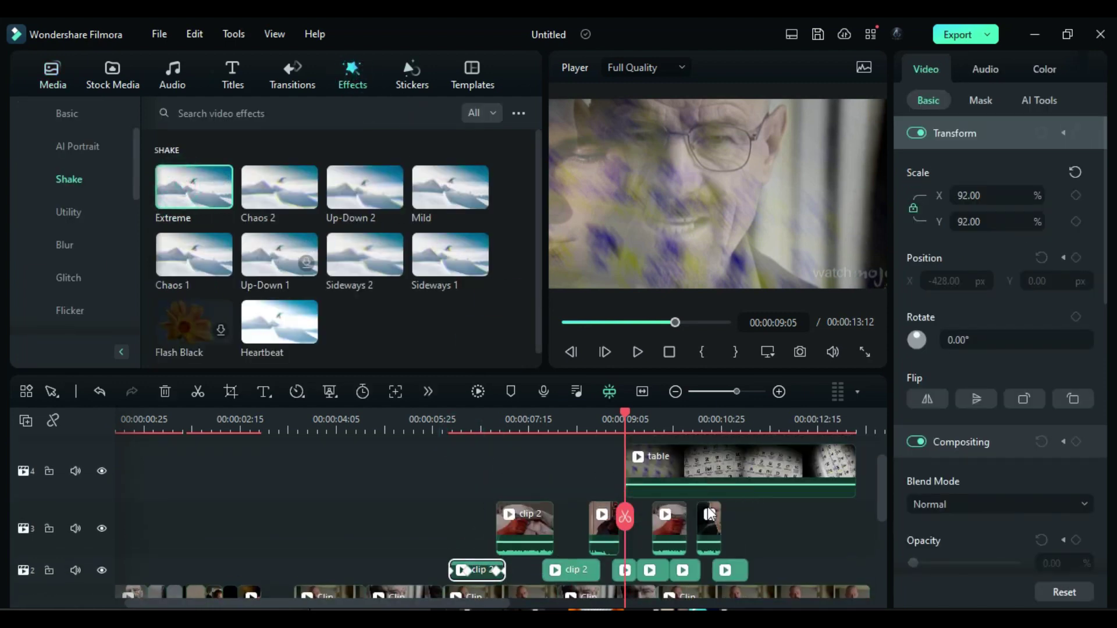
{"action": "left_click_drag", "start_coordinate": [194, 187], "coordinate": [737, 567]}
{"action": "key", "text": "ctrl+z"}
Lower the table footage's opacity to 65%.
{"action": "left_click", "coordinate": [664, 429]}
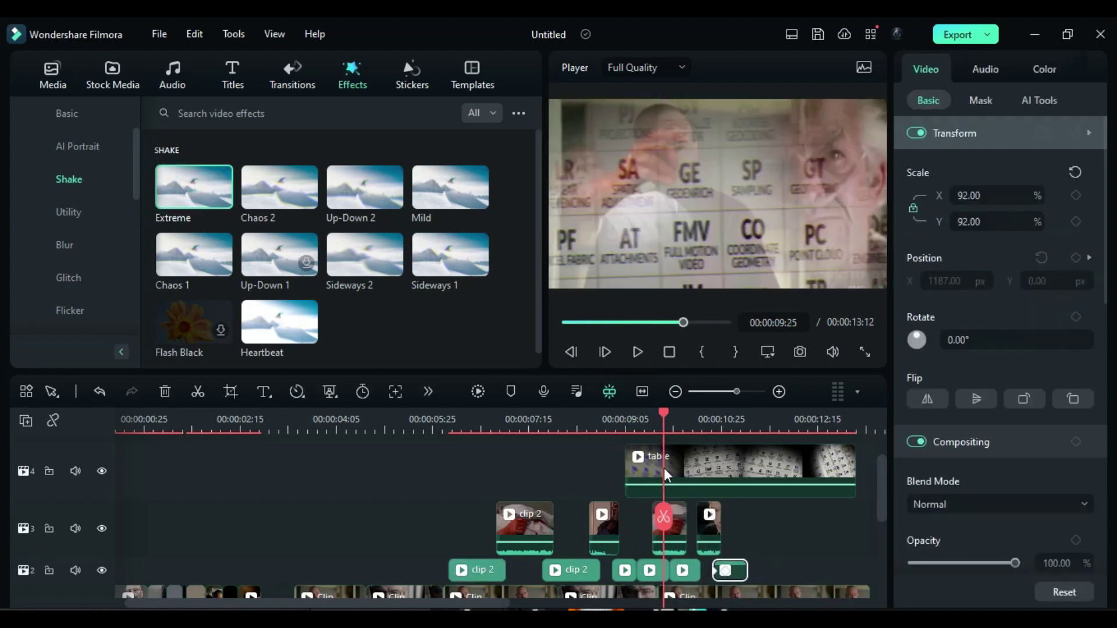
{"action": "left_click", "coordinate": [700, 463]}
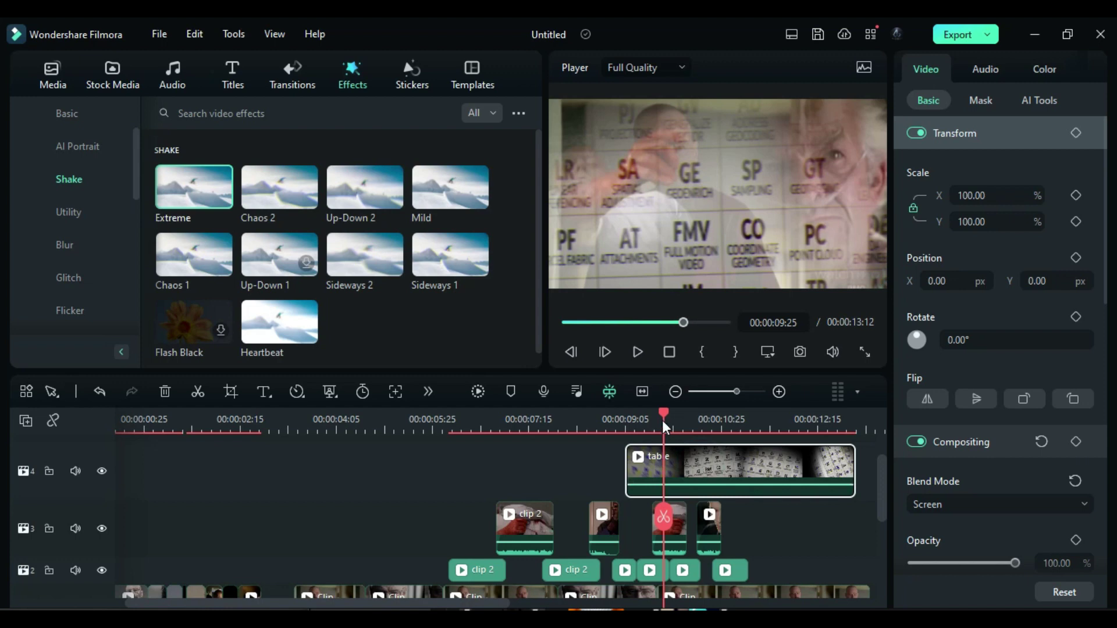
{"action": "left_click_drag", "start_coordinate": [663, 414], "coordinate": [625, 414]}
{"action": "left_click_drag", "start_coordinate": [1014, 563], "coordinate": [979, 563]}
Split the table footage into four pieces and apply the Chaos 2 shake effect to the pieces.
{"action": "left_click_drag", "start_coordinate": [852, 413], "coordinate": [684, 413]}
{"action": "left_click", "coordinate": [685, 521]}
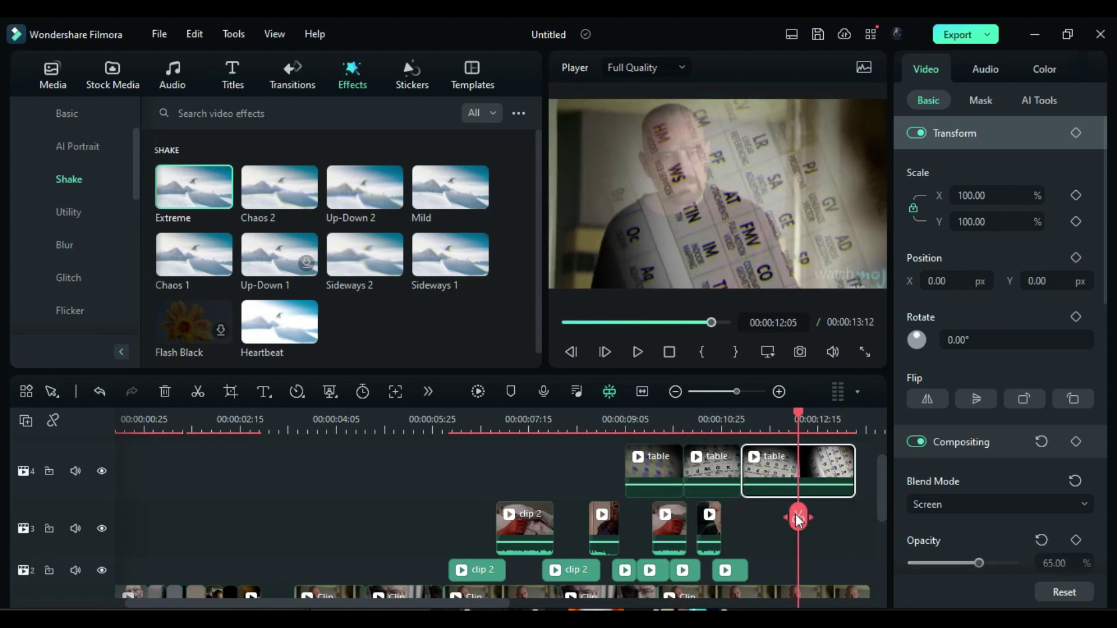
{"action": "left_click_drag", "start_coordinate": [274, 198], "coordinate": [651, 488]}
{"action": "left_click_drag", "start_coordinate": [690, 420], "coordinate": [750, 420]}
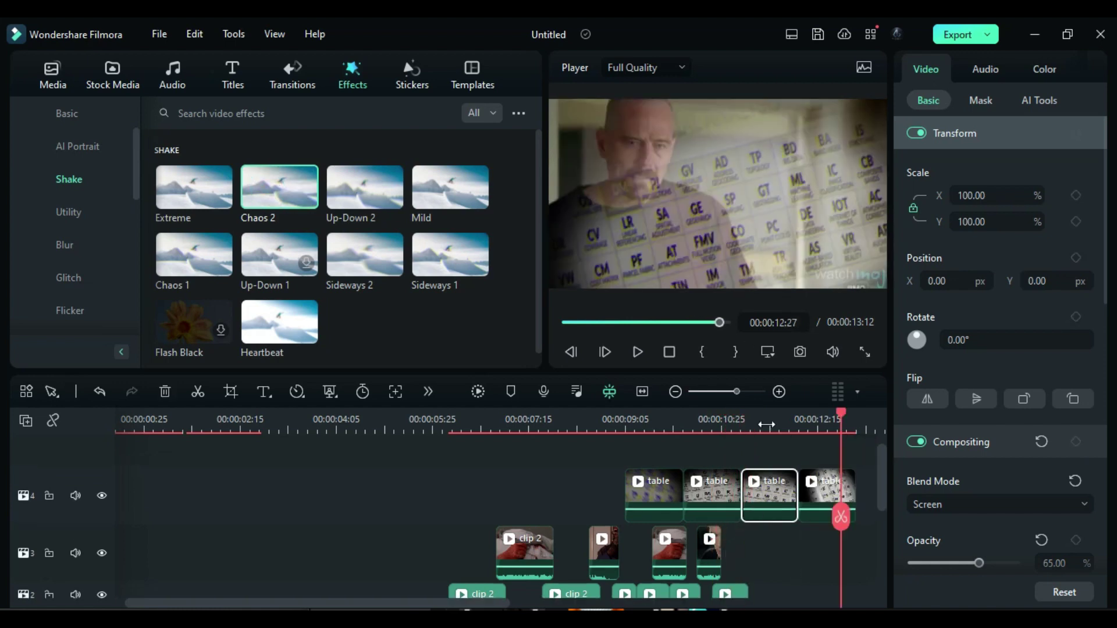
Place the Breaking Bad image on a new fifth video track at 00:00:11:13.
{"action": "left_click_drag", "start_coordinate": [469, 601], "coordinate": [587, 603]}
{"action": "scroll", "coordinate": [547, 495], "scroll_direction": "down", "scroll_amount": 2}
{"action": "left_click", "coordinate": [505, 422]}
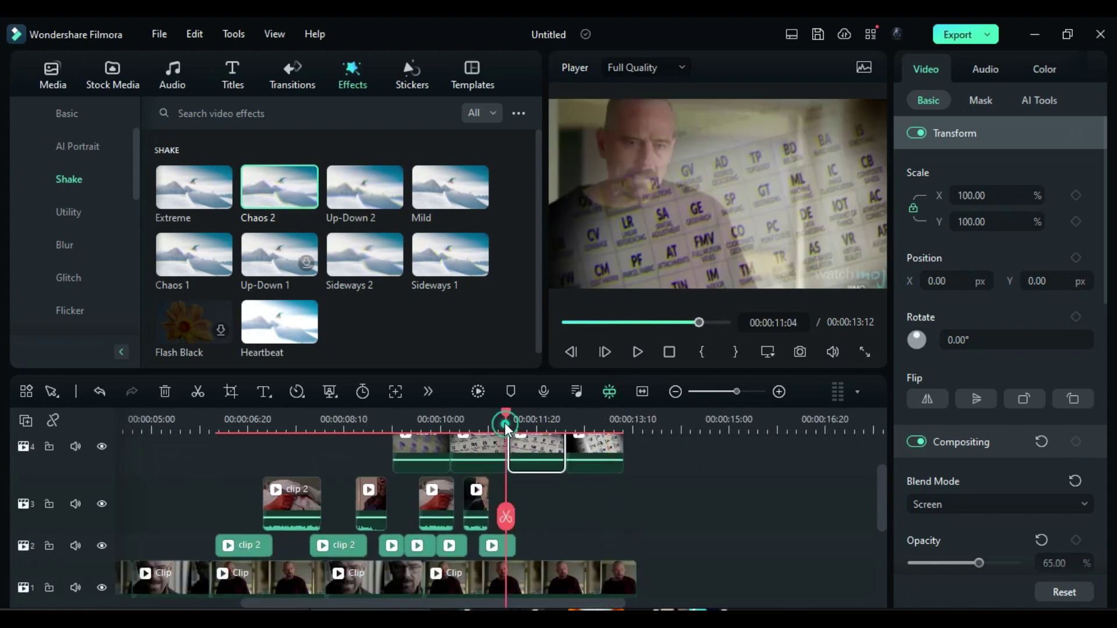
{"action": "left_click", "coordinate": [523, 422]}
{"action": "scroll", "coordinate": [595, 563], "scroll_direction": "up", "scroll_amount": 2}
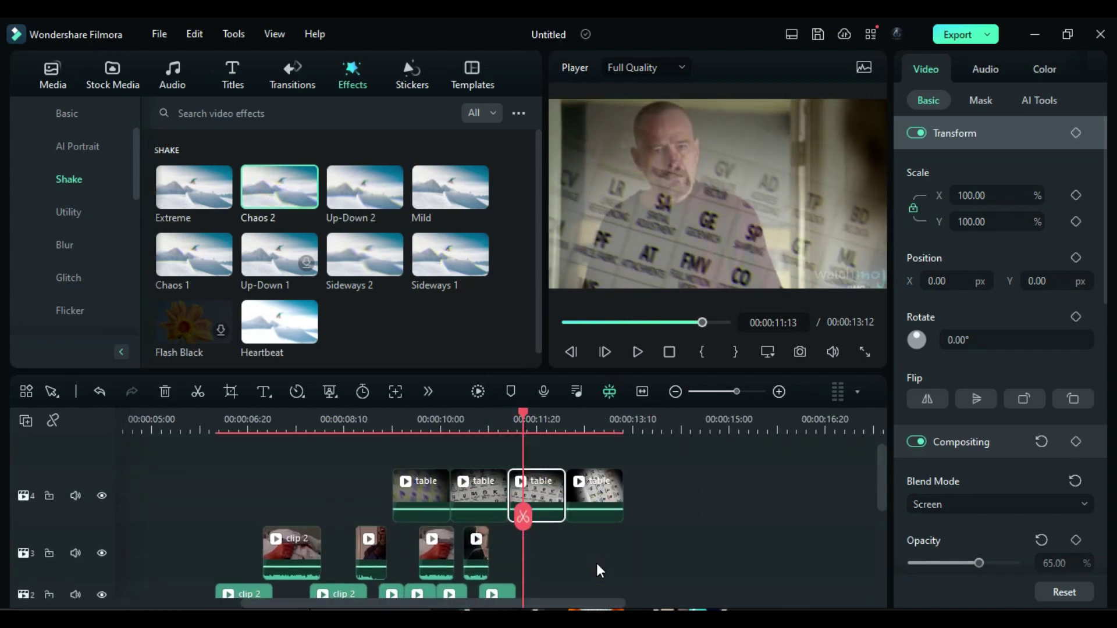
{"action": "left_click", "coordinate": [54, 75]}
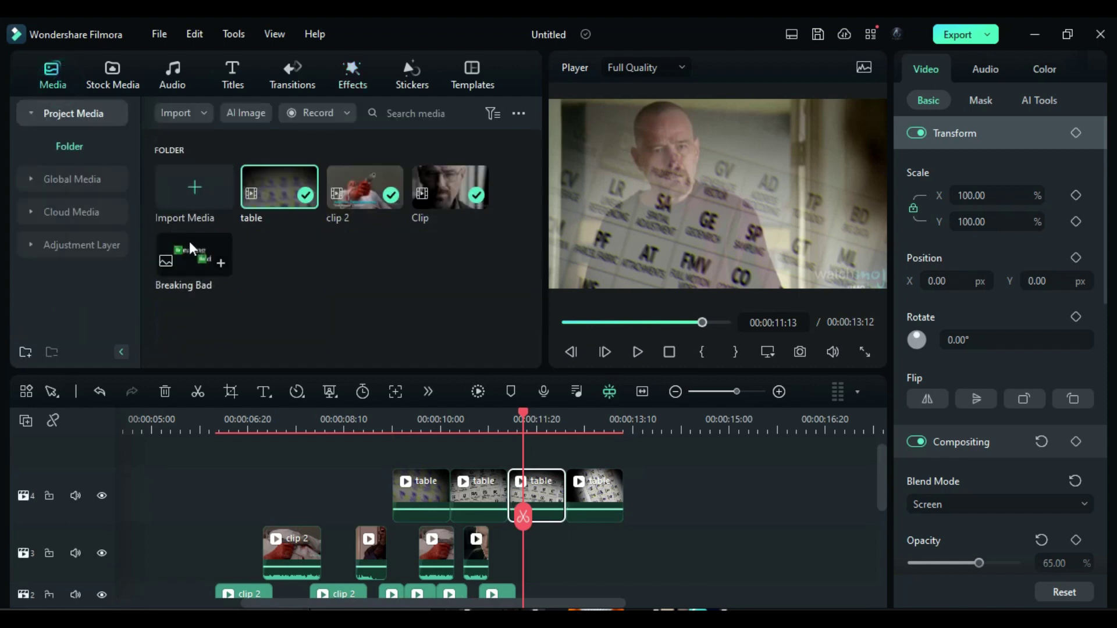
{"action": "left_click_drag", "start_coordinate": [189, 241], "coordinate": [525, 459]}
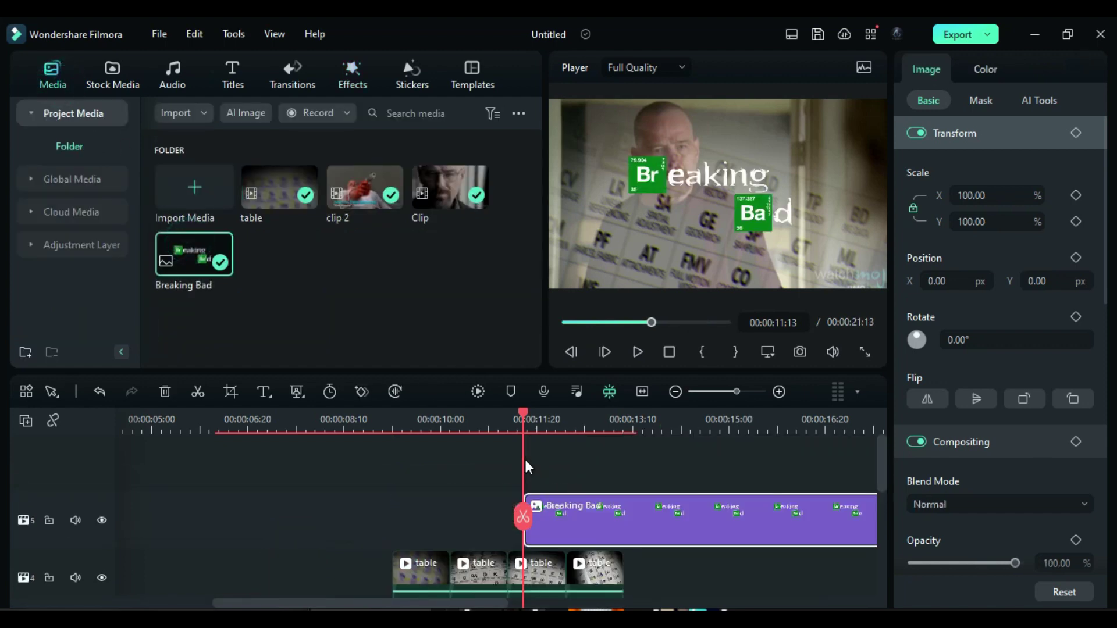
Split the Breaking Bad image at 00:00:13:26 and delete the part after the cut.
{"action": "scroll", "coordinate": [628, 480], "scroll_direction": "down", "scroll_amount": 1}
{"action": "left_click", "coordinate": [681, 423]}
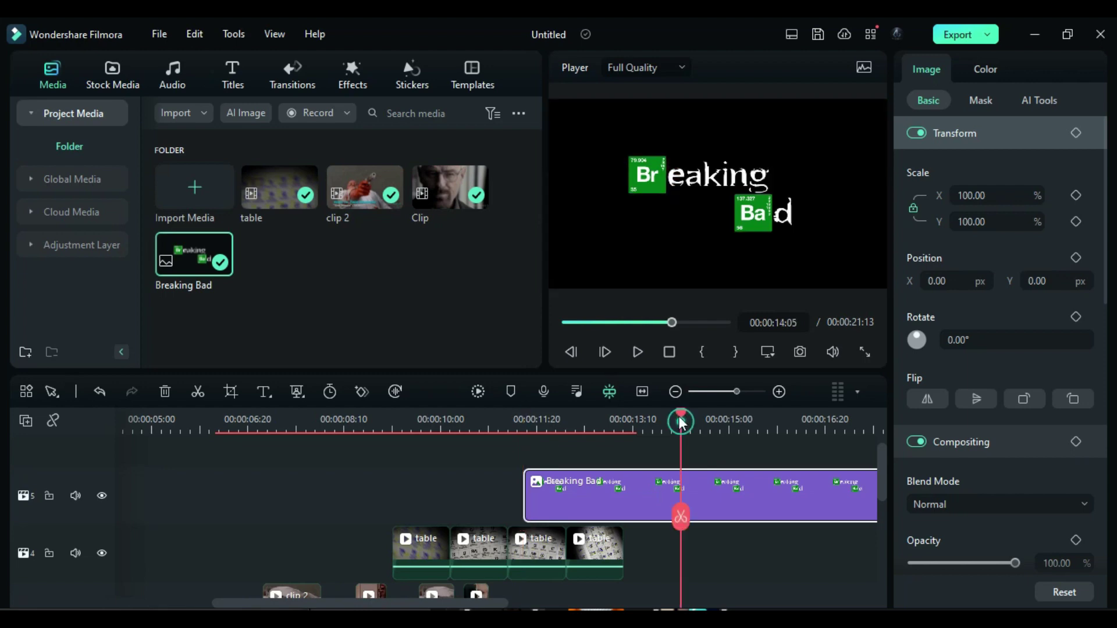
{"action": "left_click_drag", "start_coordinate": [640, 416], "coordinate": [663, 417]}
{"action": "key", "text": "ctrl+b"}
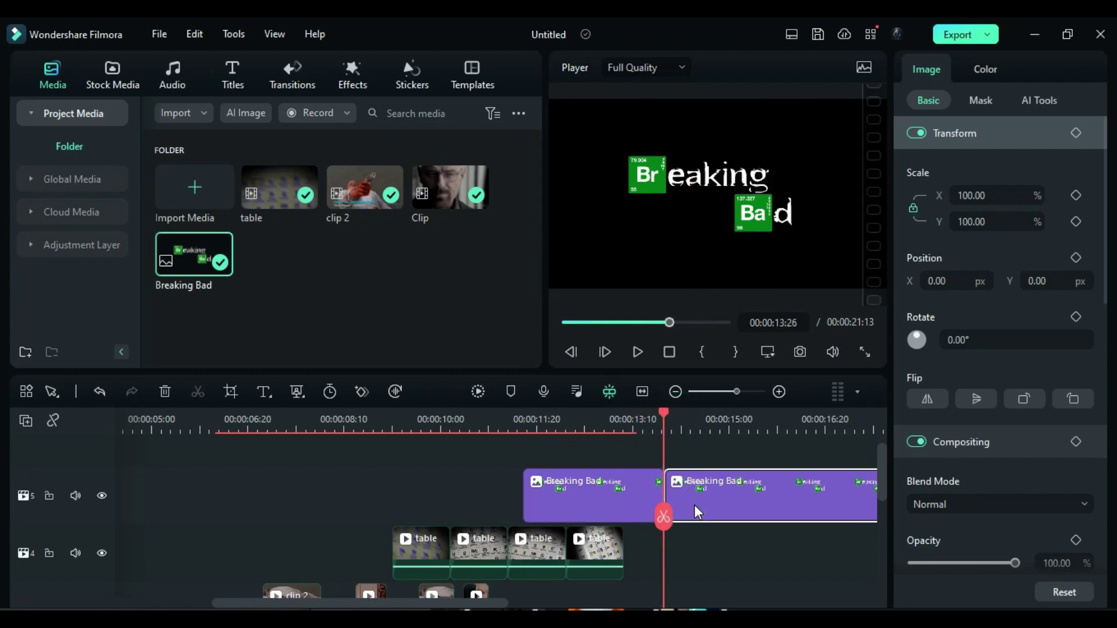
{"action": "key", "text": "Delete"}
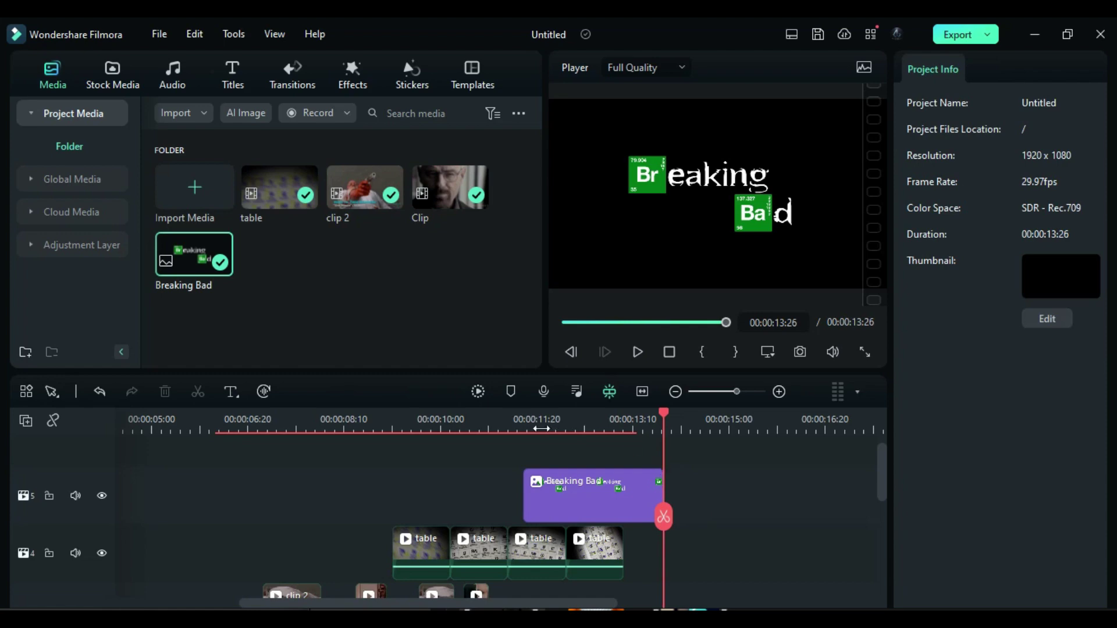
Apply the Dream Glow filter from NewBlue FX to the Breaking Bad image and open the effect's settings.
{"action": "left_click", "coordinate": [524, 422]}
{"action": "left_click", "coordinate": [582, 494]}
{"action": "left_click", "coordinate": [352, 74]}
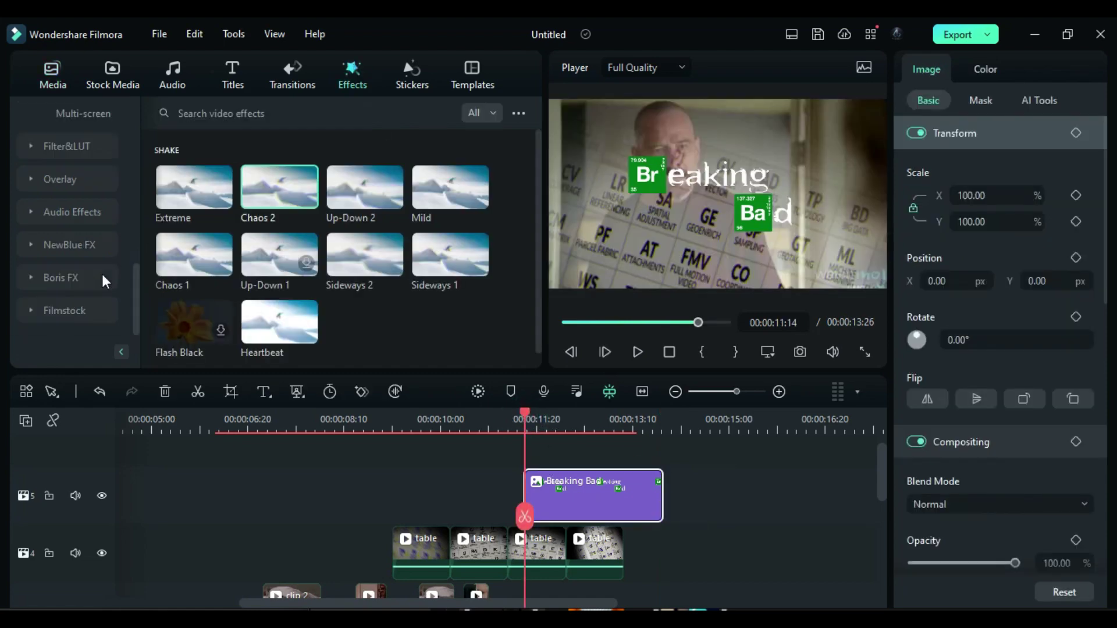
{"action": "left_click", "coordinate": [61, 244]}
{"action": "left_click", "coordinate": [76, 211]}
{"action": "left_click", "coordinate": [68, 179]}
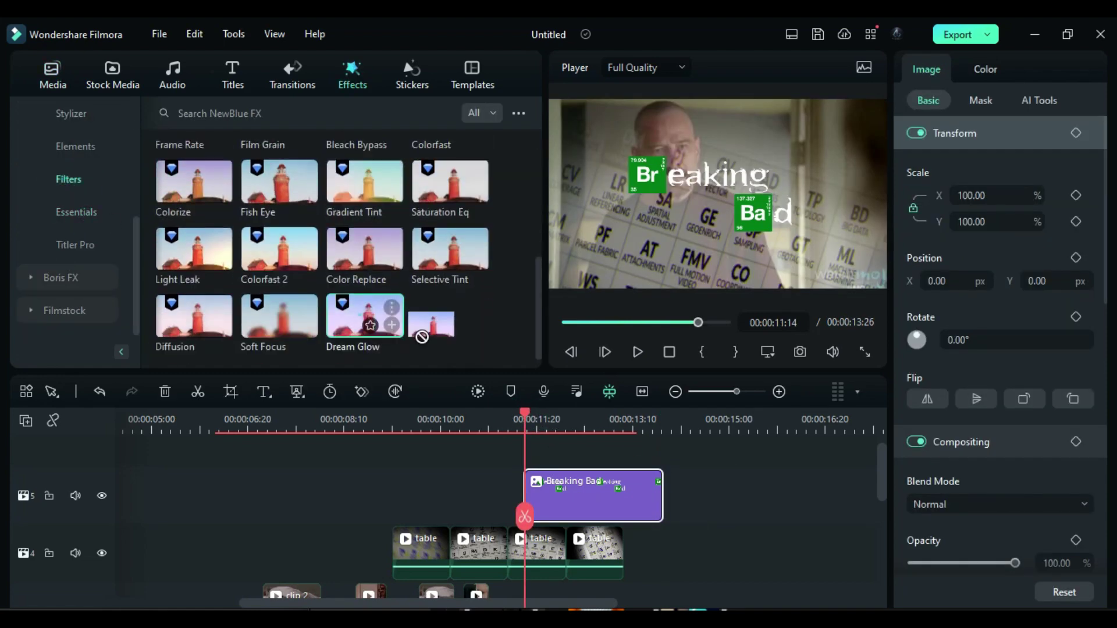
{"action": "left_click_drag", "start_coordinate": [402, 323], "coordinate": [558, 501]}
{"action": "left_click", "coordinate": [1086, 71]}
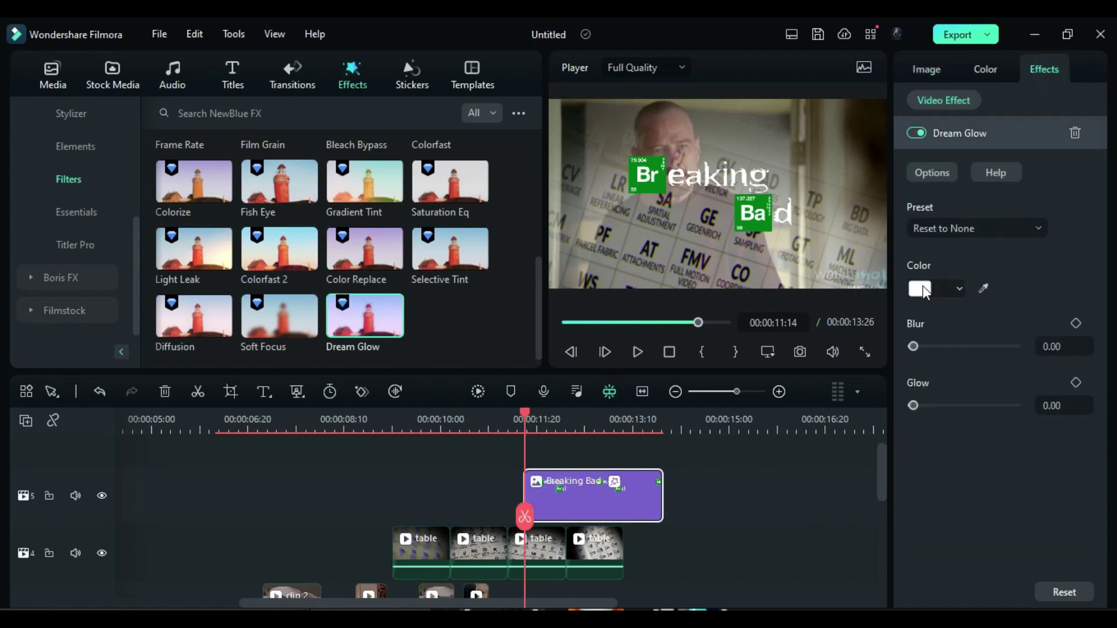
Set the Breaking Bad image's Dream Glow to a green color with Glow 100 and Blur 39.5.
{"action": "left_click", "coordinate": [923, 287]}
{"action": "left_click", "coordinate": [1017, 367]}
{"action": "left_click_drag", "start_coordinate": [916, 405], "coordinate": [1030, 406]}
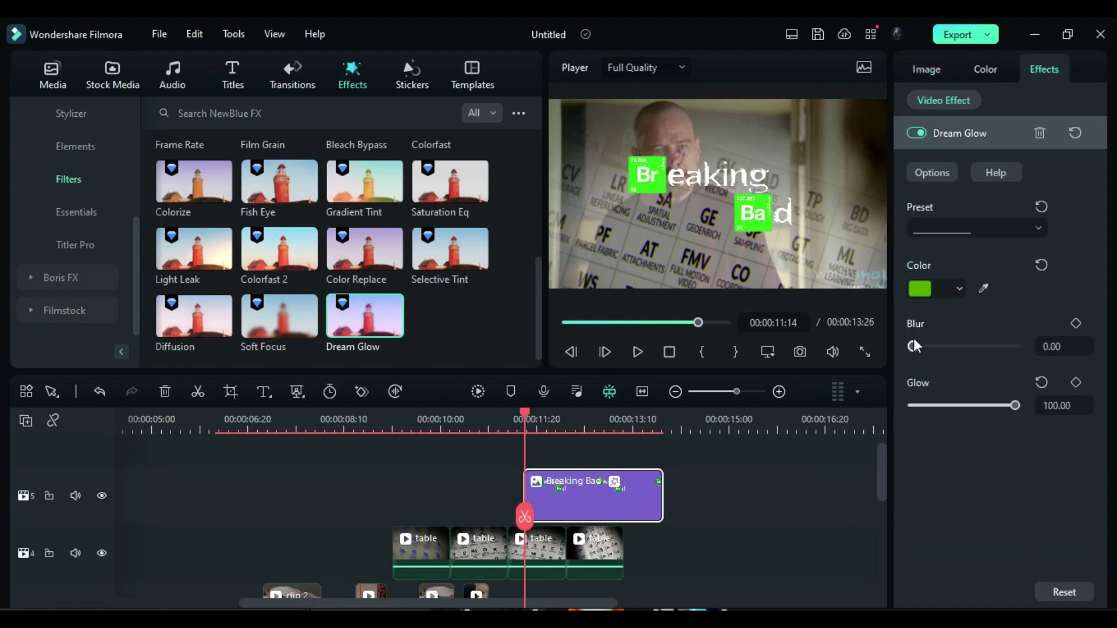
{"action": "left_click_drag", "start_coordinate": [913, 344], "coordinate": [914, 368]}
Add a second Dream Glow to the Breaking Bad image with an orange color, Glow 66.9 and Blur 40.3.
{"action": "left_click_drag", "start_coordinate": [358, 310], "coordinate": [563, 498]}
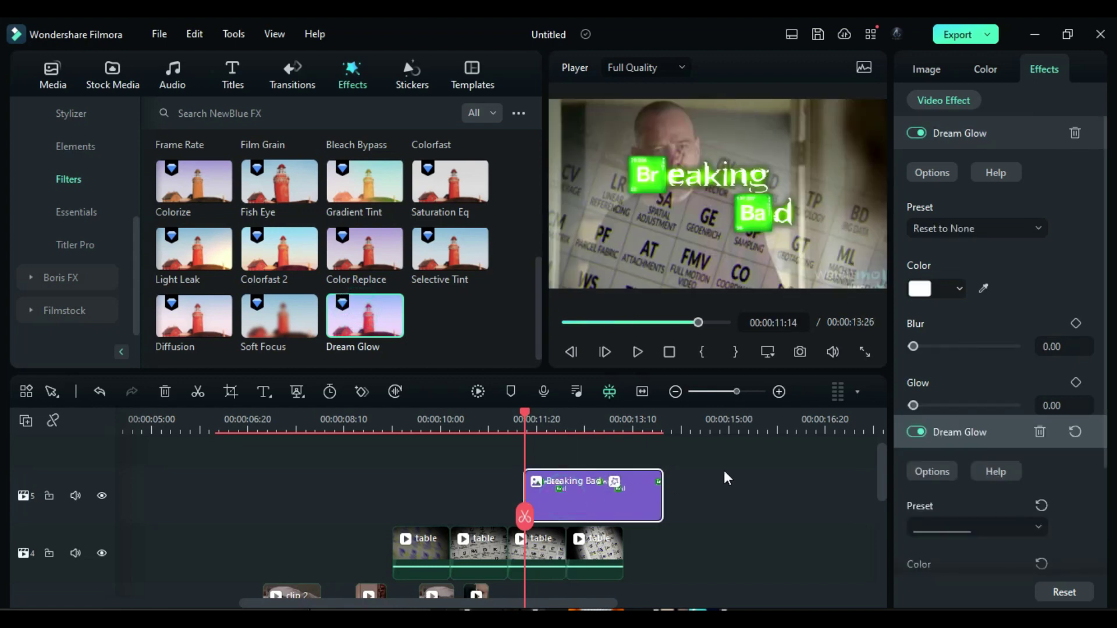
{"action": "left_click", "coordinate": [919, 289]}
{"action": "left_click", "coordinate": [958, 353]}
{"action": "left_click", "coordinate": [968, 436]}
{"action": "left_click_drag", "start_coordinate": [913, 405], "coordinate": [980, 406]}
{"action": "left_click_drag", "start_coordinate": [912, 346], "coordinate": [953, 347]}
Set Blur and Glow keyframes for both Dream Glow effects at 00:00:11:14.
{"action": "left_click", "coordinate": [1076, 324]}
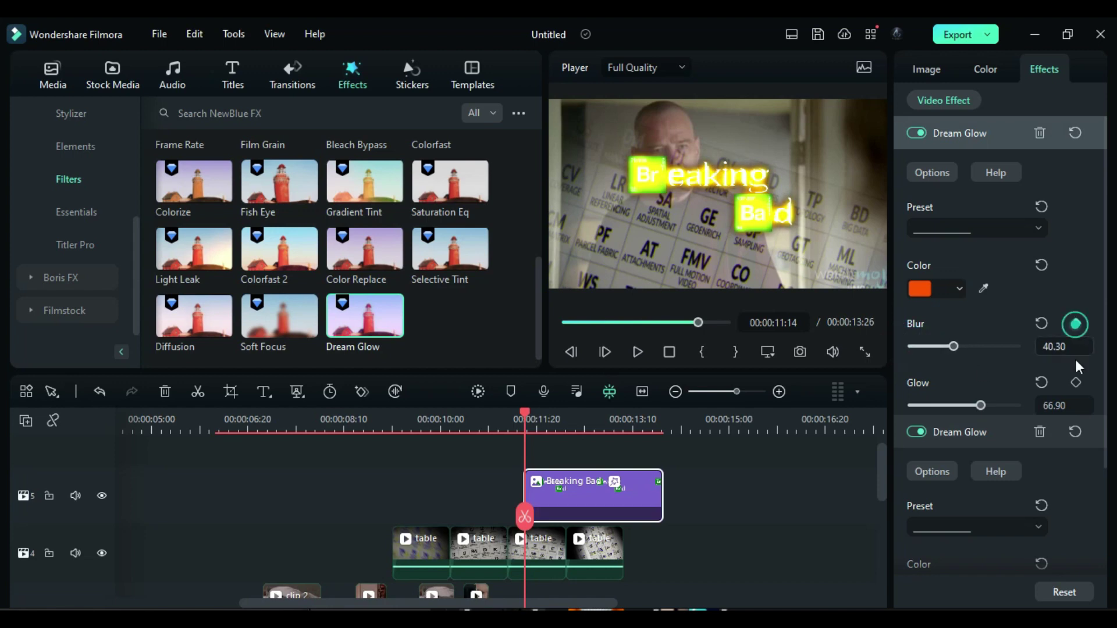
{"action": "scroll", "coordinate": [1075, 349], "scroll_direction": "down", "scroll_amount": 2}
{"action": "left_click", "coordinate": [1075, 282]}
{"action": "scroll", "coordinate": [1069, 409], "scroll_direction": "down", "scroll_amount": 1}
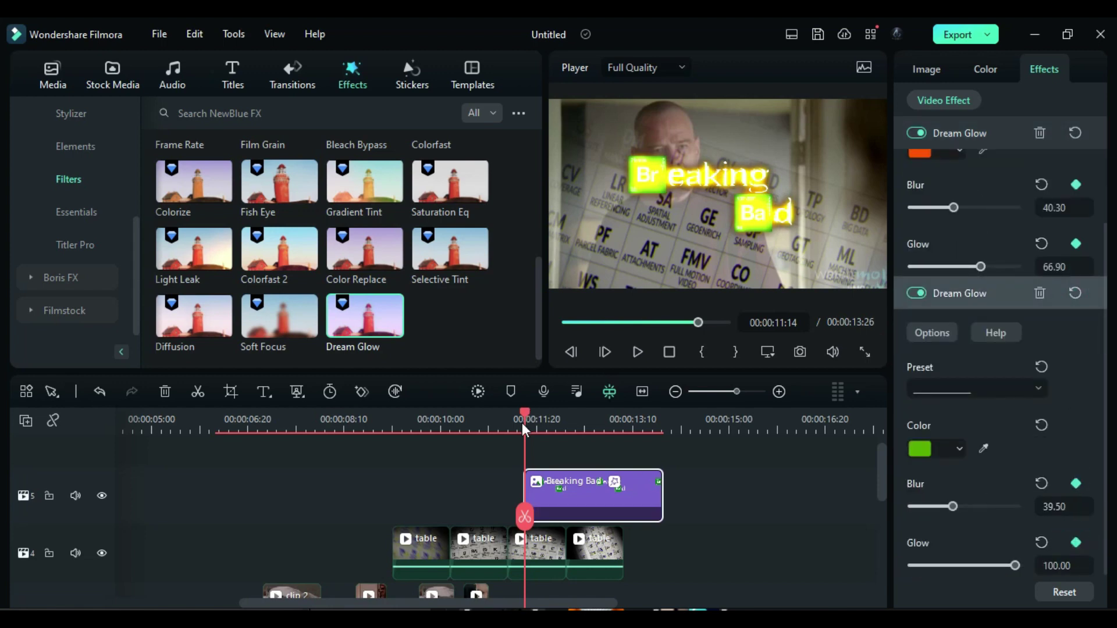
Keyframe the Breaking Bad image's opacity from 0% at 00:00:11:14 to 100% at 00:00:13:15.
{"action": "left_click", "coordinate": [925, 69]}
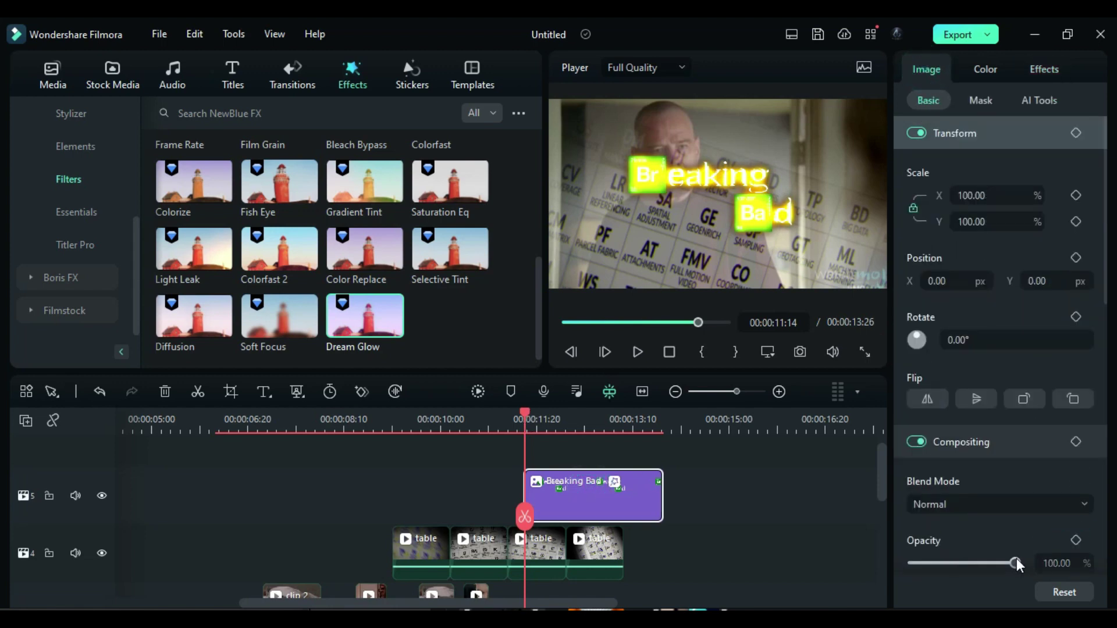
{"action": "left_click_drag", "start_coordinate": [1016, 562], "coordinate": [891, 561]}
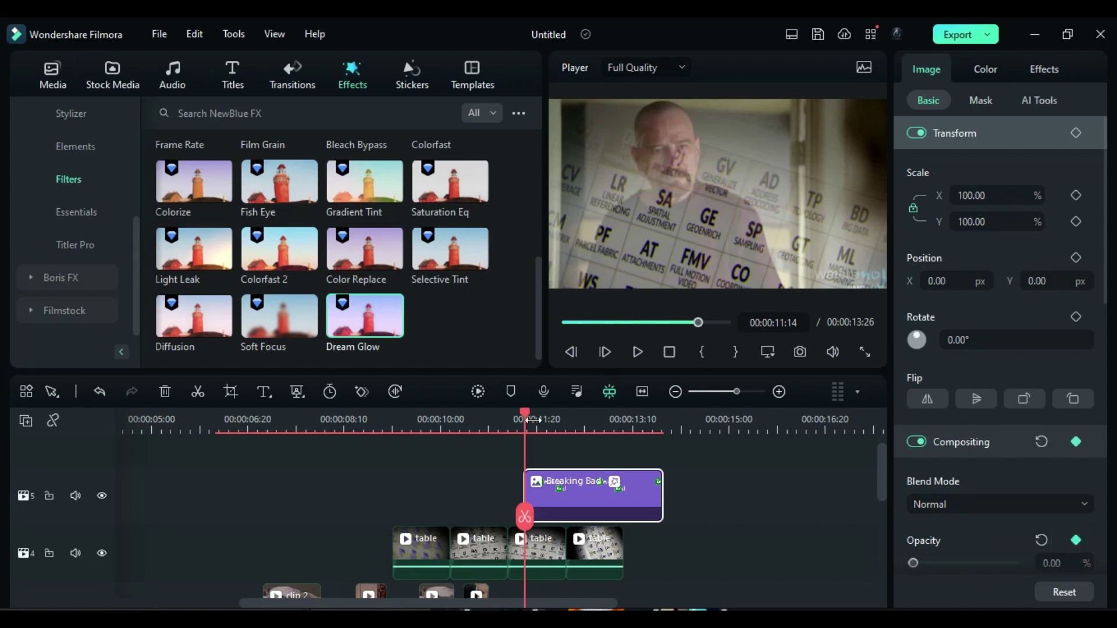
{"action": "left_click_drag", "start_coordinate": [531, 419], "coordinate": [642, 460]}
{"action": "left_click_drag", "start_coordinate": [913, 562], "coordinate": [1079, 546]}
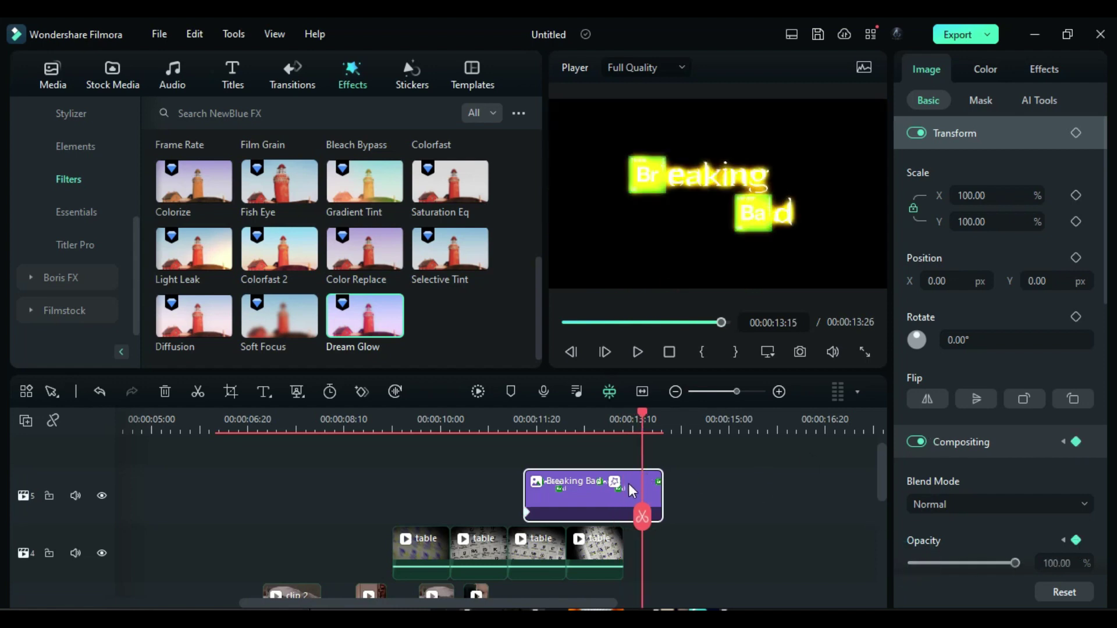
At 00:00:13:25, keyframe the green Dream Glow to Blur 0 and Glow 31.4, and the orange one to Blur 5.7 and Glow 20.2.
{"action": "left_click", "coordinate": [1043, 69]}
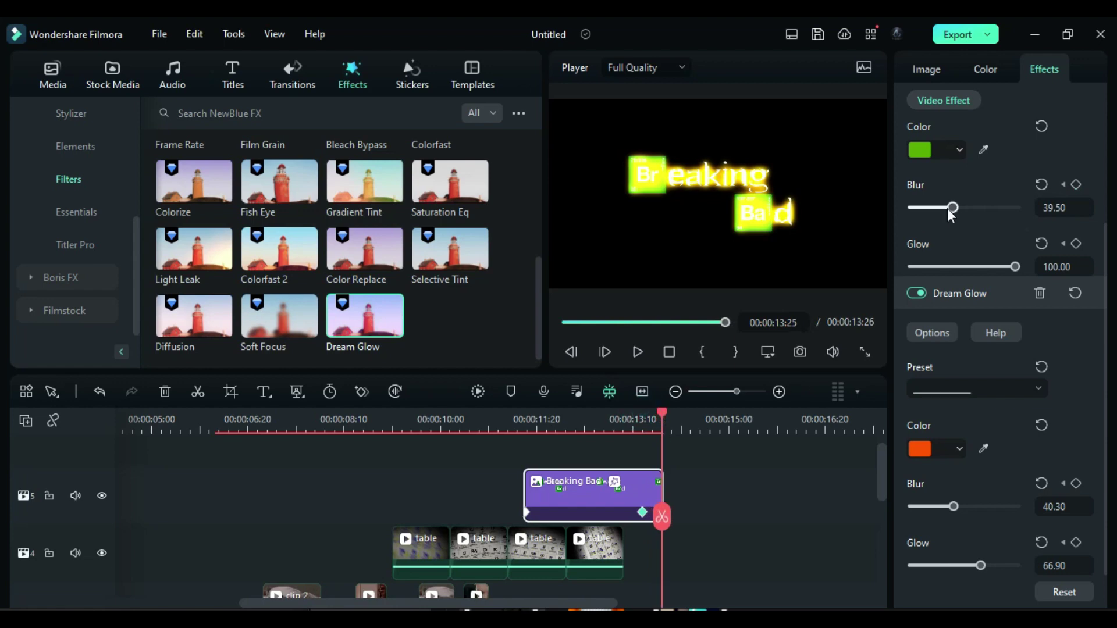
{"action": "left_click_drag", "start_coordinate": [947, 208], "coordinate": [913, 218]}
{"action": "left_click_drag", "start_coordinate": [931, 506], "coordinate": [919, 506]}
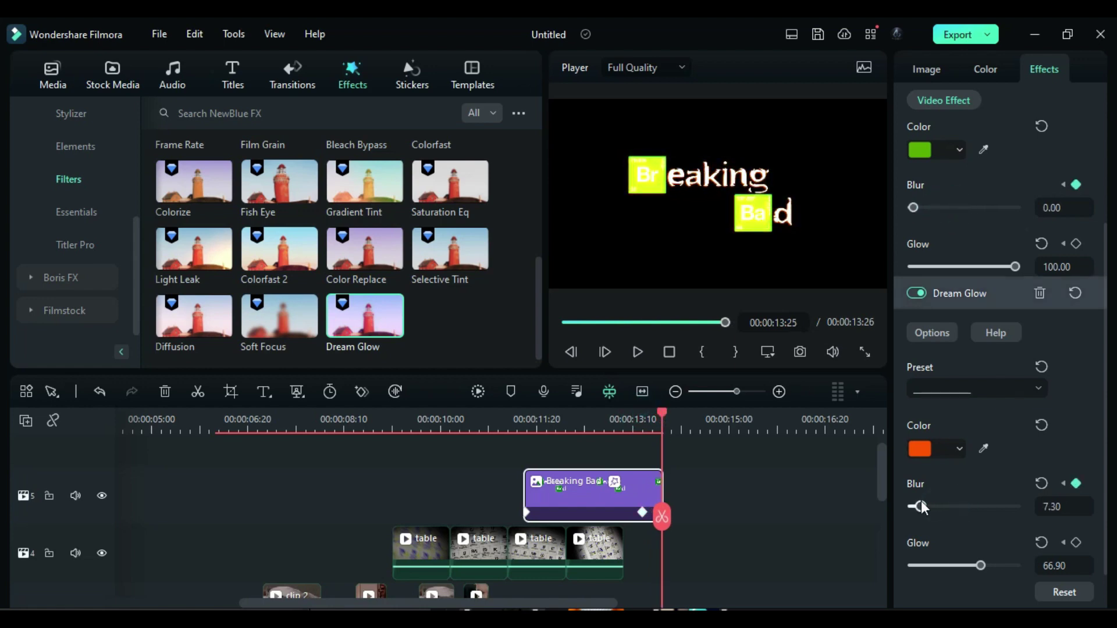
{"action": "left_click_drag", "start_coordinate": [980, 565], "coordinate": [933, 566]}
{"action": "left_click_drag", "start_coordinate": [1015, 267], "coordinate": [944, 268]}
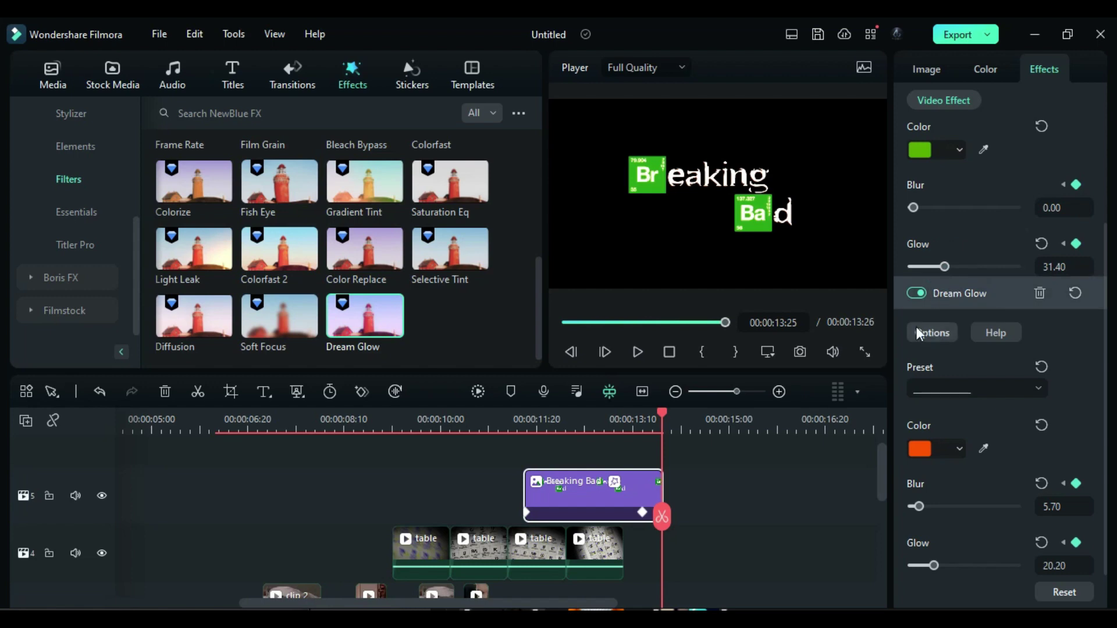
Apply the Extreme shake effect to the Breaking Bad image and set its frequency to 342.
{"action": "left_click_drag", "start_coordinate": [662, 414], "coordinate": [546, 414]}
{"action": "scroll", "coordinate": [106, 267], "scroll_direction": "up", "scroll_amount": 5}
{"action": "left_click", "coordinate": [35, 179]}
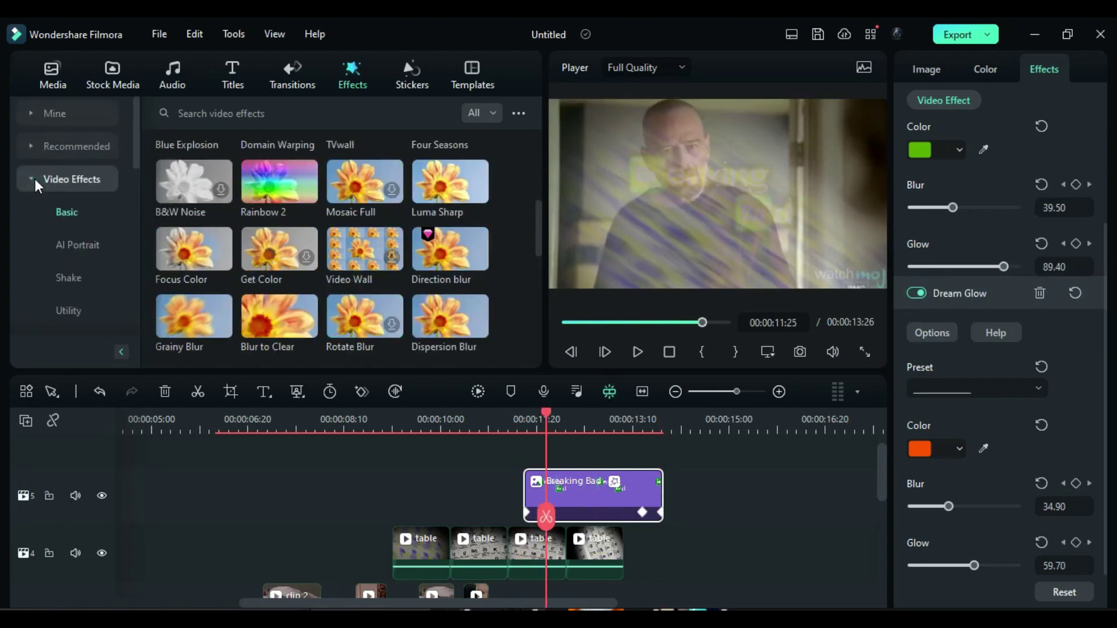
{"action": "left_click", "coordinate": [85, 274]}
{"action": "left_click_drag", "start_coordinate": [174, 190], "coordinate": [591, 508]}
{"action": "scroll", "coordinate": [1057, 203], "scroll_direction": "up", "scroll_amount": 3}
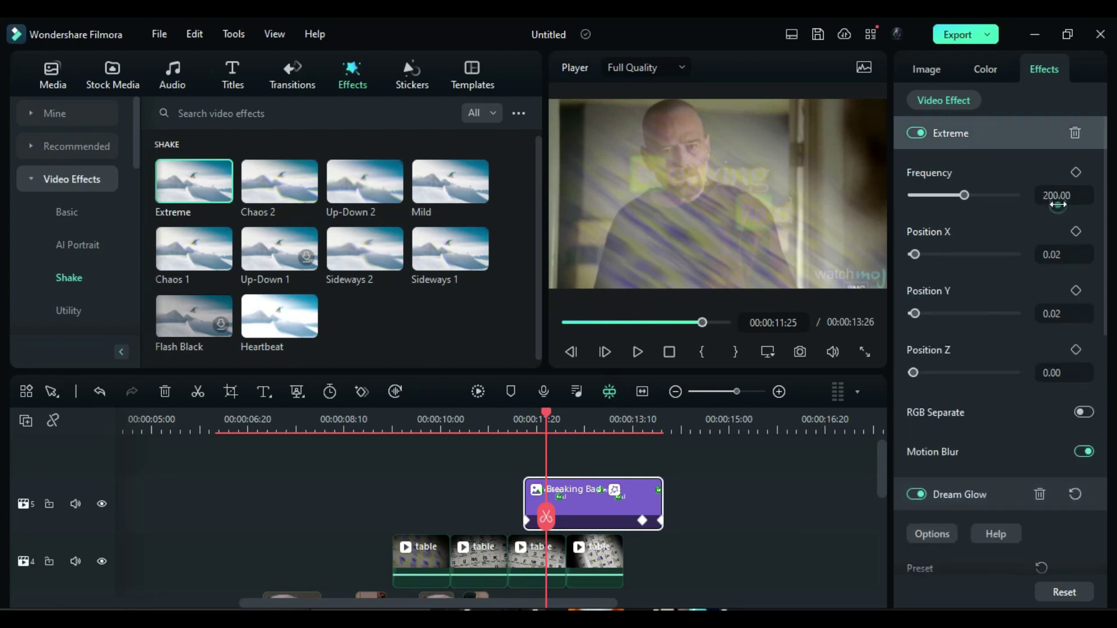
{"action": "type", "text": "342"}
{"action": "key", "text": "Return"}
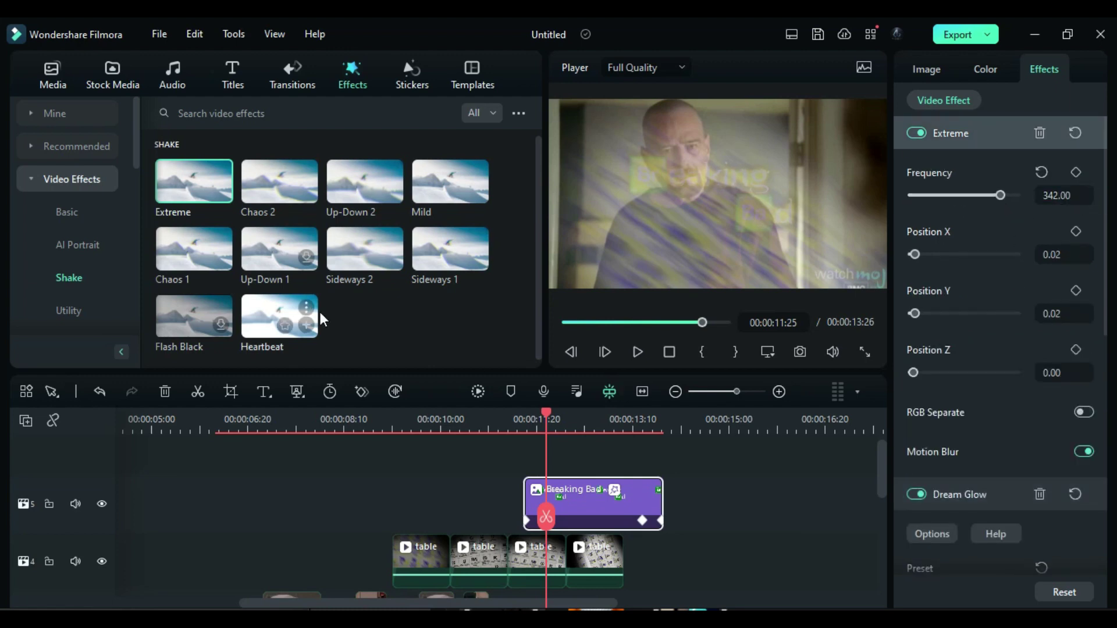
Keyframe the Extreme shake's frequency at 00:00:11:13 and lower it to the minimum at 00:00:13:15.
{"action": "left_click", "coordinate": [523, 422]}
{"action": "left_click", "coordinate": [1075, 173]}
{"action": "left_click", "coordinate": [642, 416]}
{"action": "left_click", "coordinate": [592, 522]}
{"action": "scroll", "coordinate": [954, 424], "scroll_direction": "down", "scroll_amount": 5}
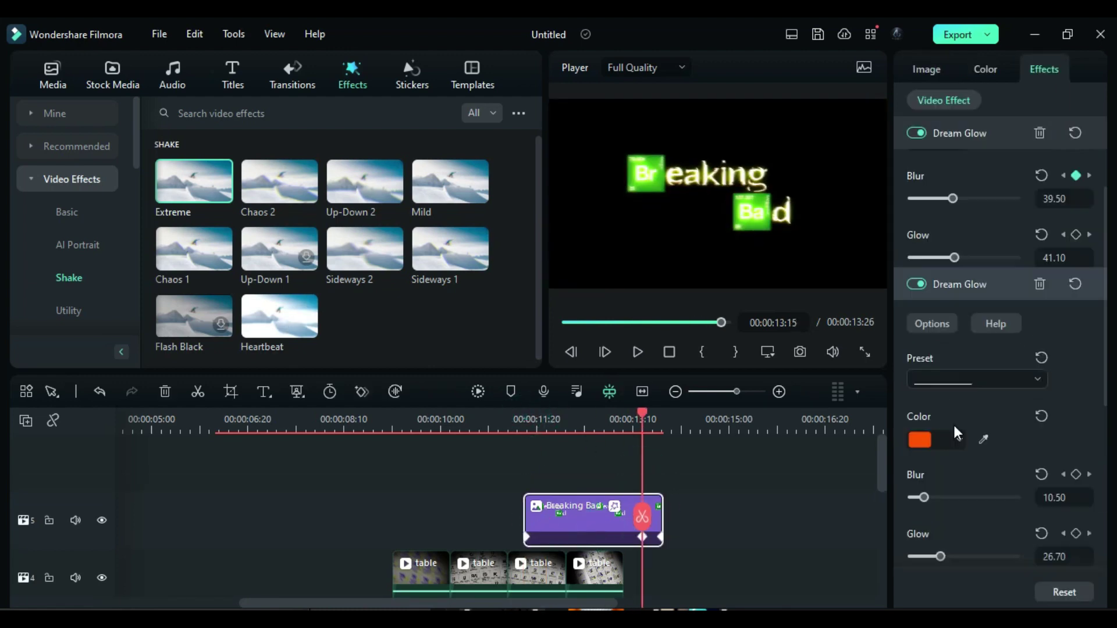
{"action": "left_click_drag", "start_coordinate": [1000, 350], "coordinate": [902, 352]}
Apply the Sideways 2 shake effect to the Breaking Bad image with a frequency of 330.
{"action": "left_click_drag", "start_coordinate": [357, 261], "coordinate": [568, 520]}
{"action": "left_click_drag", "start_coordinate": [642, 417], "coordinate": [522, 453]}
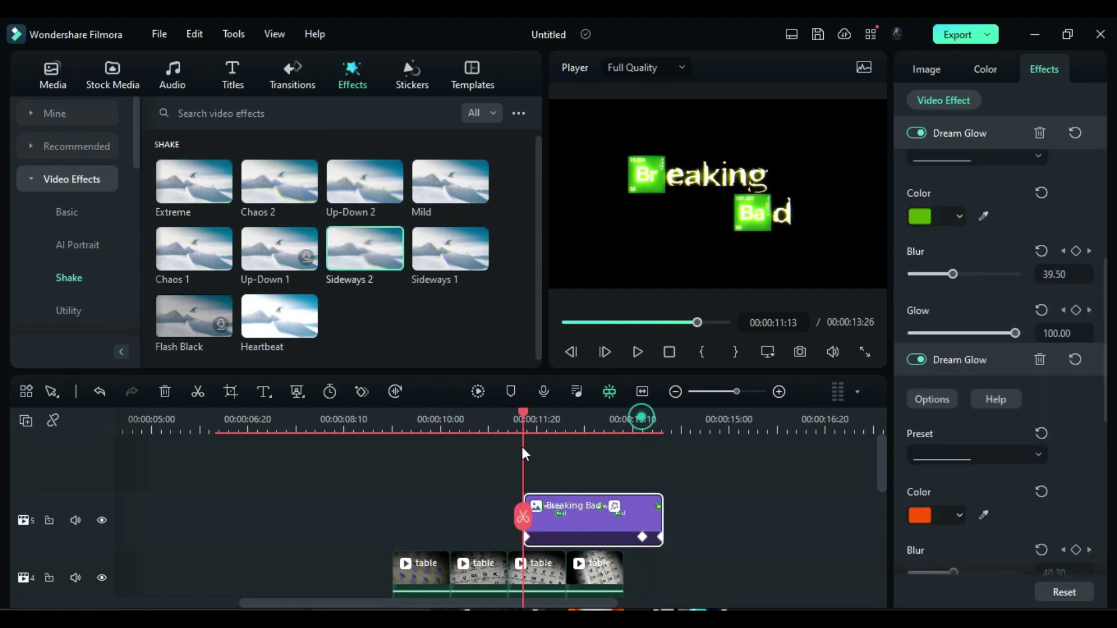
{"action": "left_click", "coordinate": [1103, 465]}
{"action": "left_click", "coordinate": [642, 422]}
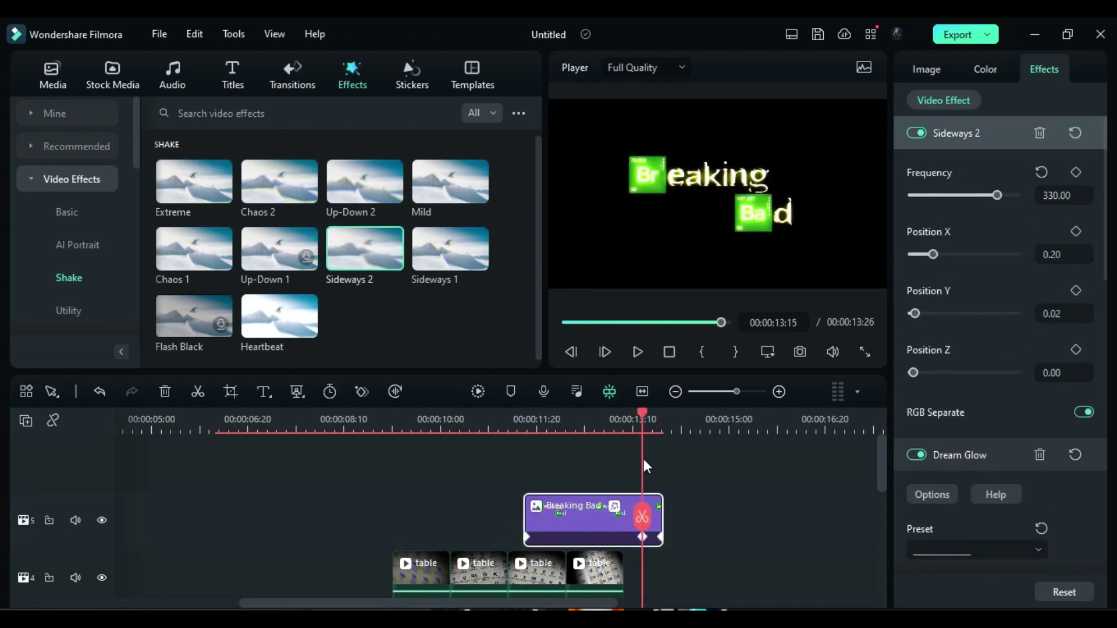
{"action": "scroll", "coordinate": [601, 483], "scroll_direction": "down", "scroll_amount": 3}
Place the fast smoke 1 sticker on the second video track at 00:00:11:13 and trim it to the Breaking Bad image's end.
{"action": "left_click", "coordinate": [522, 422]}
{"action": "left_click", "coordinate": [412, 75]}
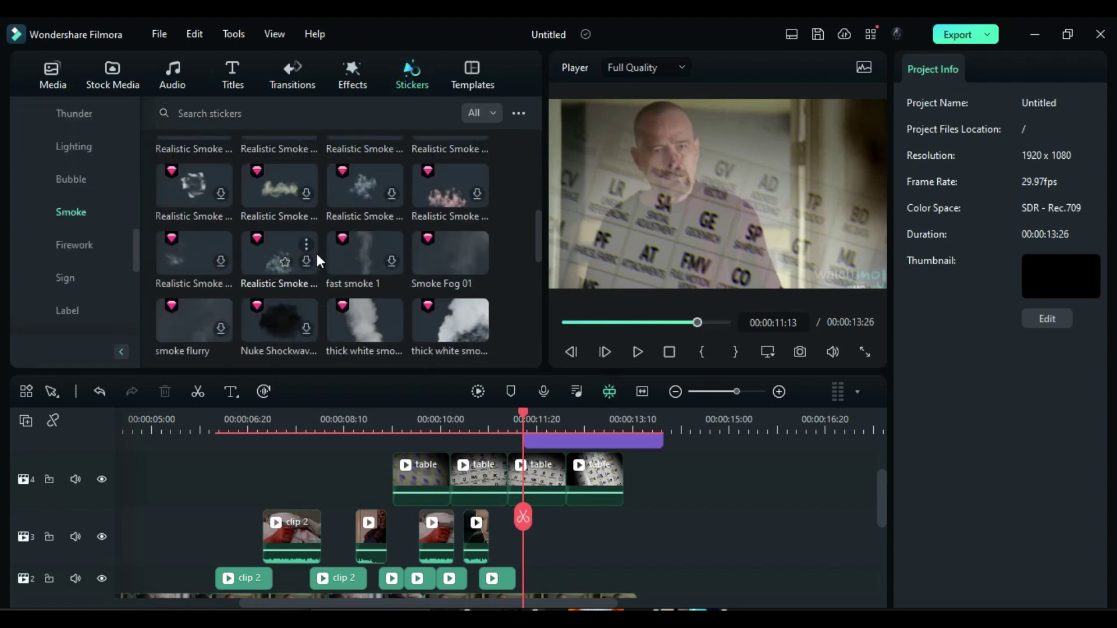
{"action": "scroll", "coordinate": [512, 272], "scroll_direction": "down", "scroll_amount": 5}
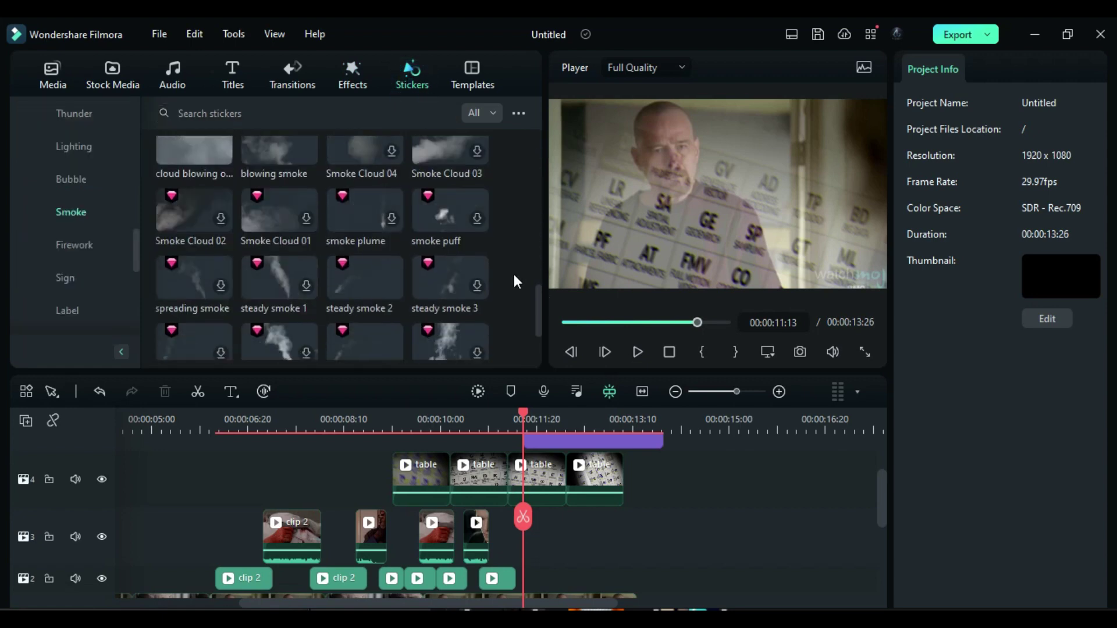
{"action": "scroll", "coordinate": [513, 273], "scroll_direction": "up", "scroll_amount": 4}
{"action": "scroll", "coordinate": [510, 270], "scroll_direction": "up", "scroll_amount": 2}
{"action": "left_click_drag", "start_coordinate": [349, 315], "coordinate": [530, 553]}
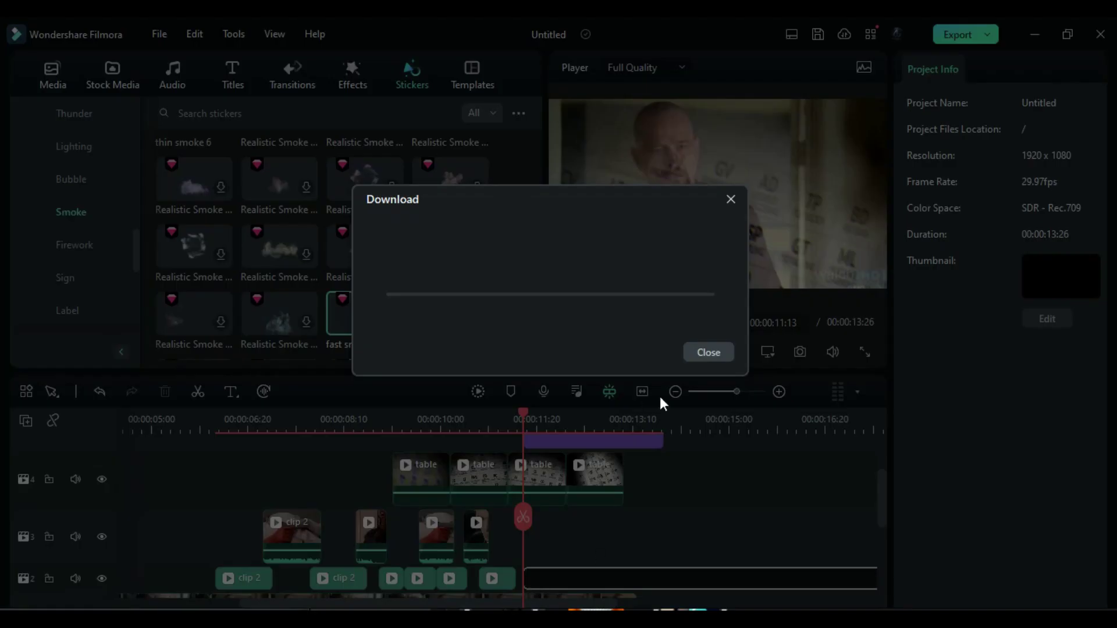
{"action": "left_click_drag", "start_coordinate": [767, 555], "coordinate": [663, 555]}
Enlarge the smoke sticker and adjust its X and Y position behind the Breaking Bad title.
{"action": "left_click_drag", "start_coordinate": [523, 415], "coordinate": [638, 442]}
{"action": "left_click", "coordinate": [605, 554]}
{"action": "left_click_drag", "start_coordinate": [971, 195], "coordinate": [1016, 195]}
{"action": "left_click_drag", "start_coordinate": [1036, 281], "coordinate": [1105, 281]}
{"action": "left_click_drag", "start_coordinate": [941, 281], "coordinate": [977, 281]}
Grade the smoke with temperature 100, exposure 67.74, brightness 27.87 and contrast 96.77, and bend its blue curve downward.
{"action": "left_click", "coordinate": [985, 69]}
{"action": "scroll", "coordinate": [977, 499], "scroll_direction": "down", "scroll_amount": 3}
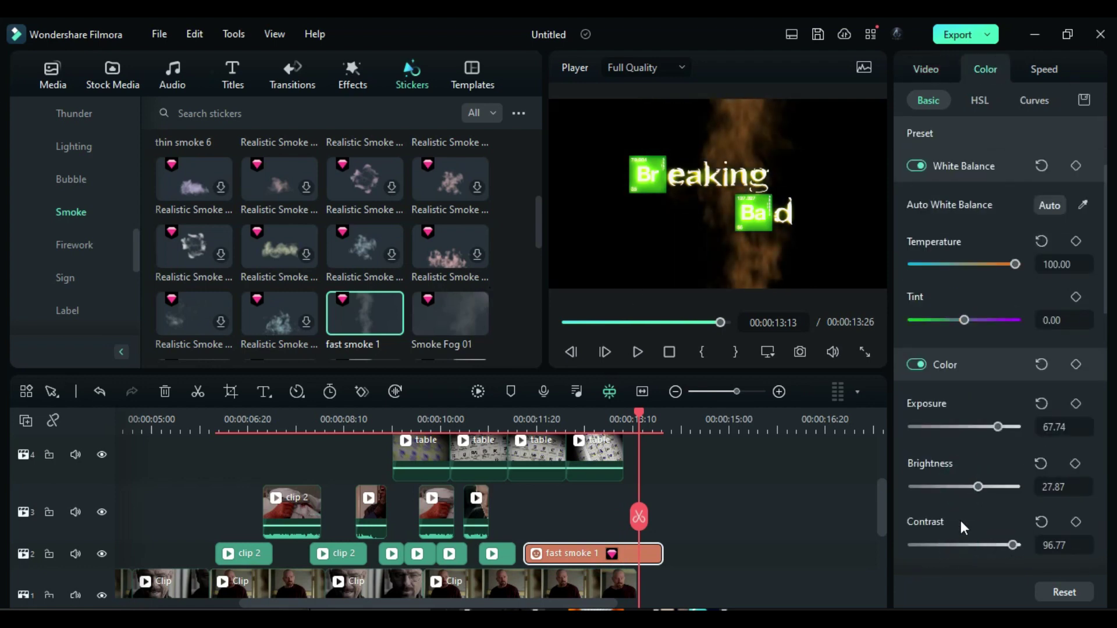
{"action": "left_click", "coordinate": [1034, 100]}
{"action": "left_click", "coordinate": [995, 172]}
{"action": "left_click_drag", "start_coordinate": [989, 363], "coordinate": [1011, 378]}
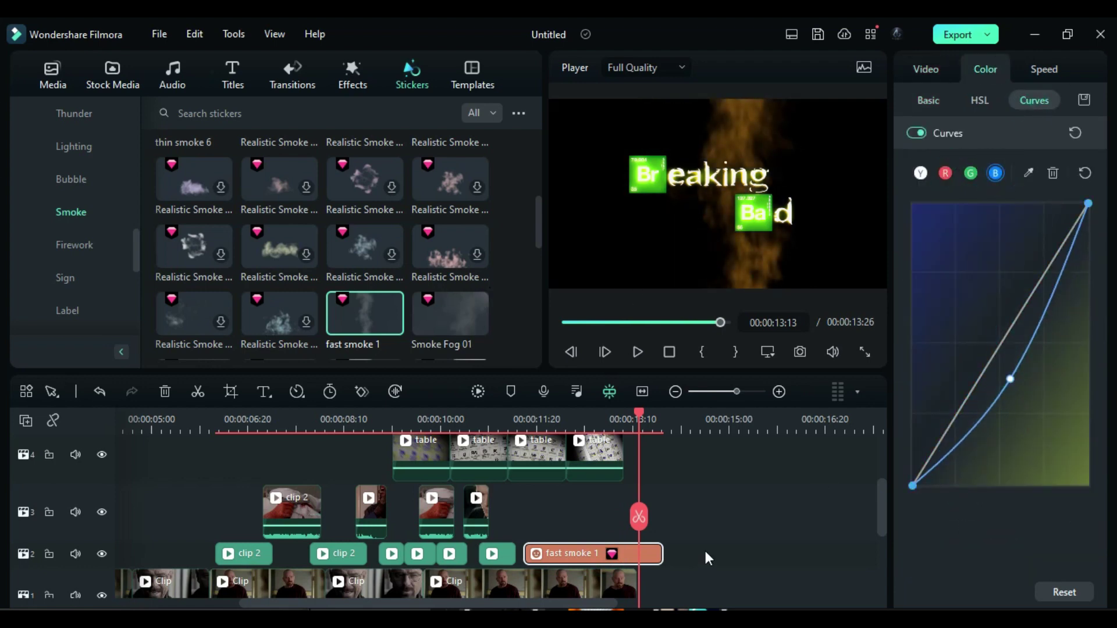
Place the S-Log 03 effect from the favorites on a new sixth video track and set its opacity to 30%.
{"action": "scroll", "coordinate": [705, 550], "scroll_direction": "up", "scroll_amount": 3}
{"action": "scroll", "coordinate": [705, 550], "scroll_direction": "left", "scroll_amount": 3}
{"action": "left_click", "coordinate": [352, 74]}
{"action": "left_click", "coordinate": [74, 146]}
{"action": "scroll", "coordinate": [266, 256], "scroll_direction": "down", "scroll_amount": 2}
{"action": "left_click_drag", "start_coordinate": [266, 279], "coordinate": [143, 495]}
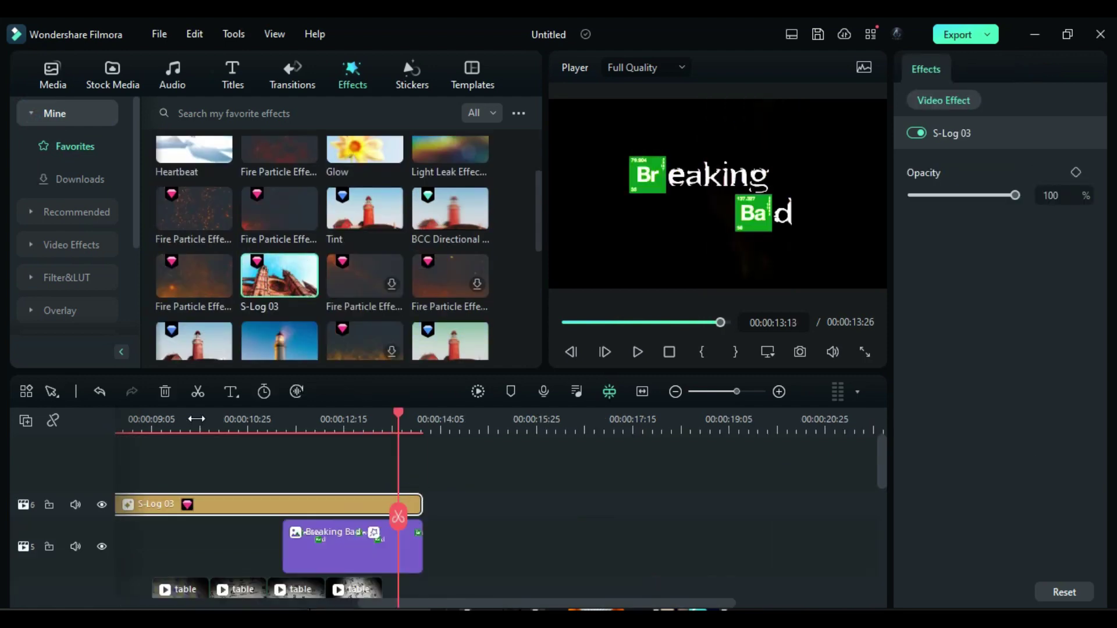
{"action": "left_click", "coordinate": [194, 419]}
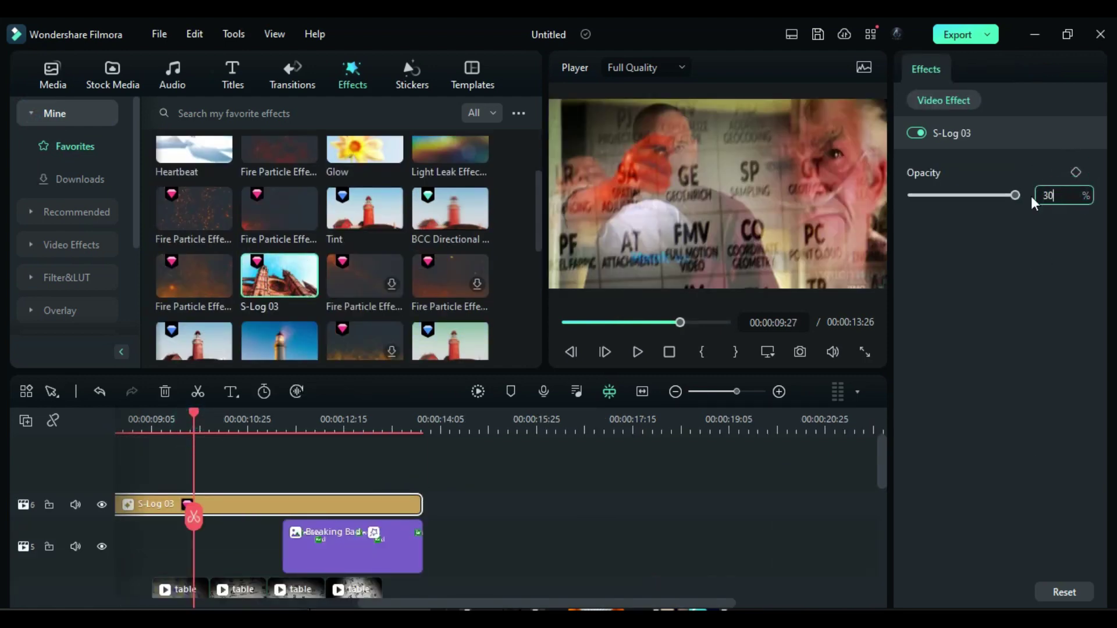